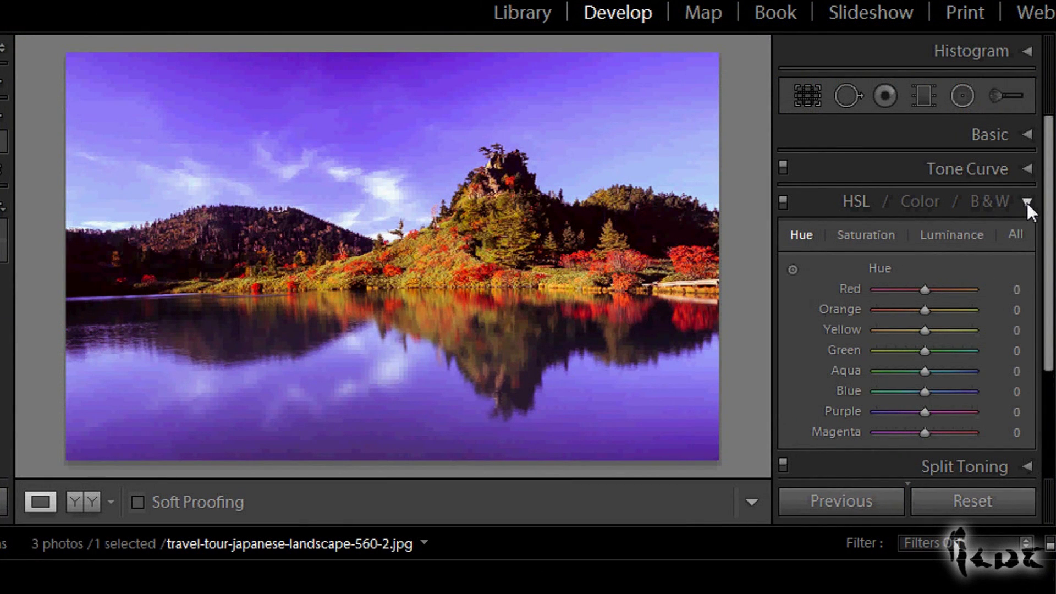
In the HSL panel, set the lake photo's red saturation to +100 and red hue to −100.
left_click(855, 230)
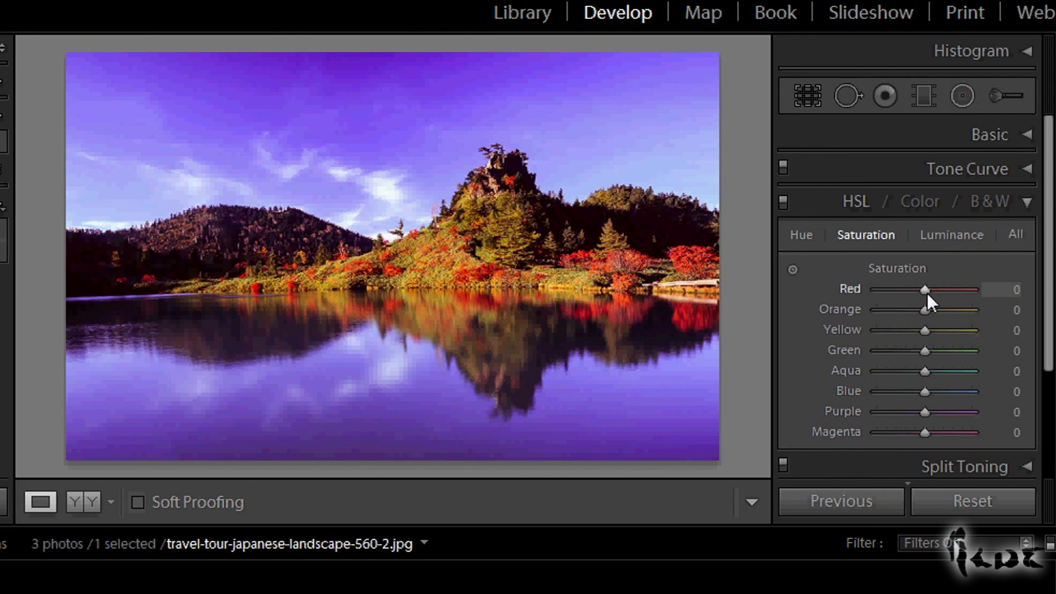
left_click_drag(925, 290, 1013, 298)
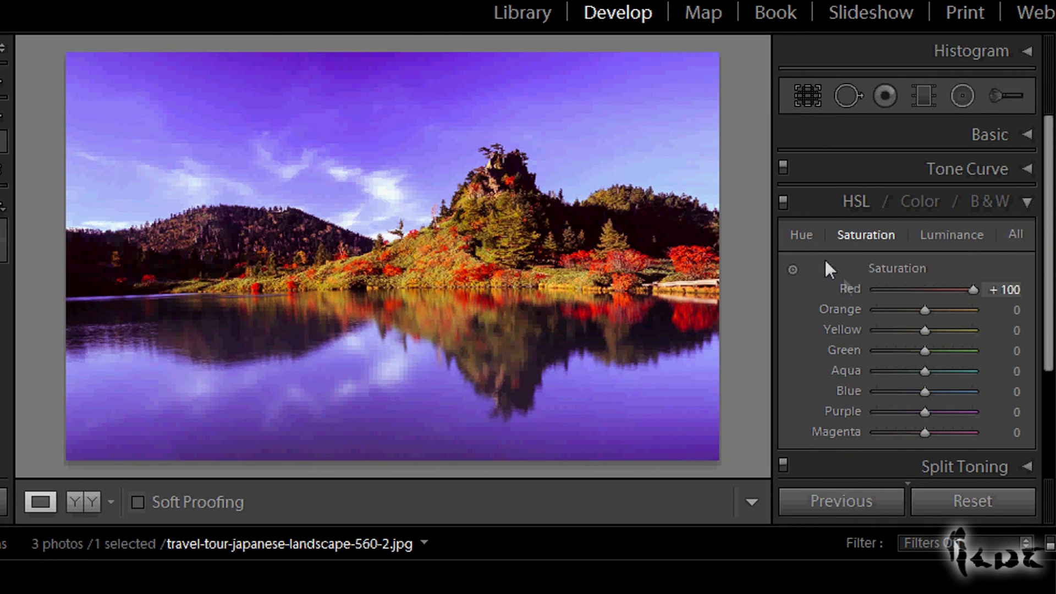
left_click(797, 235)
left_click_drag(926, 289, 825, 311)
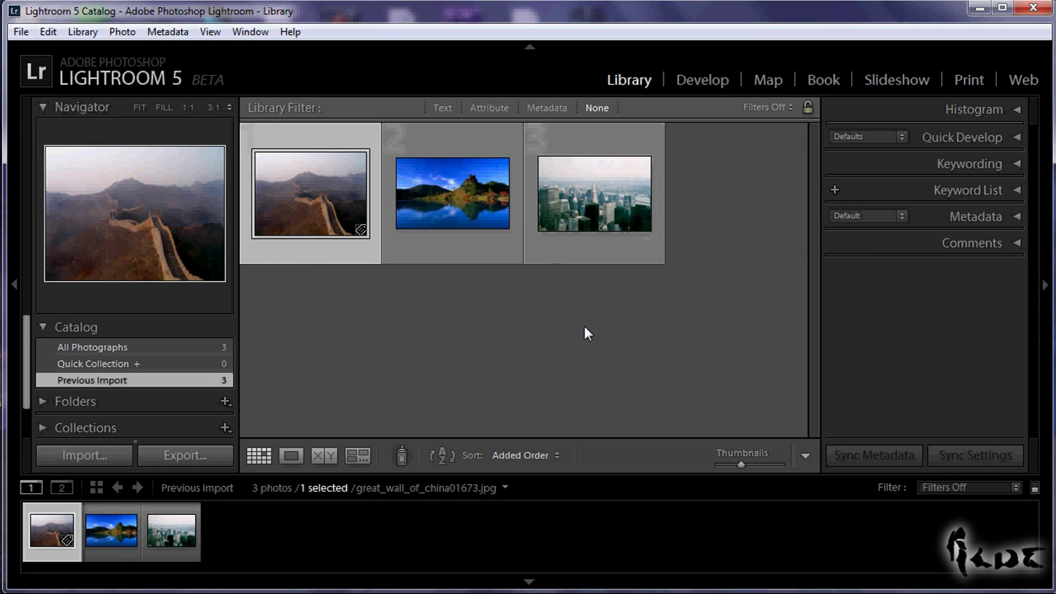
Select the lake landscape photo in the Library, then start a new photo import.
left_click(440, 205)
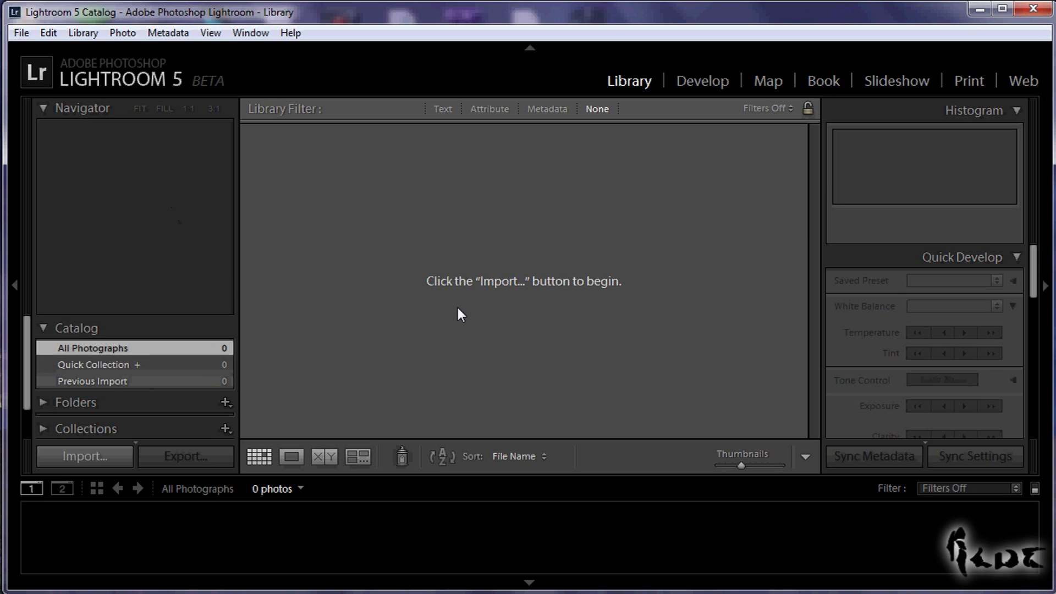
left_click(103, 454)
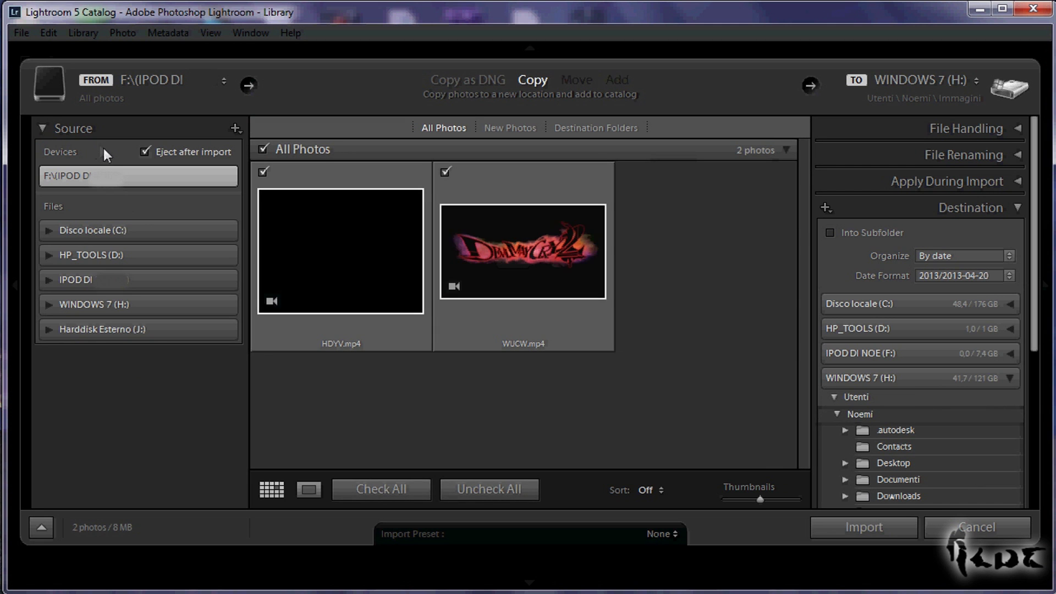
Choose Harddisk Esterno (J:) > File salvati dreamweaver cs6 as the import source.
left_click(138, 226)
left_click(72, 441)
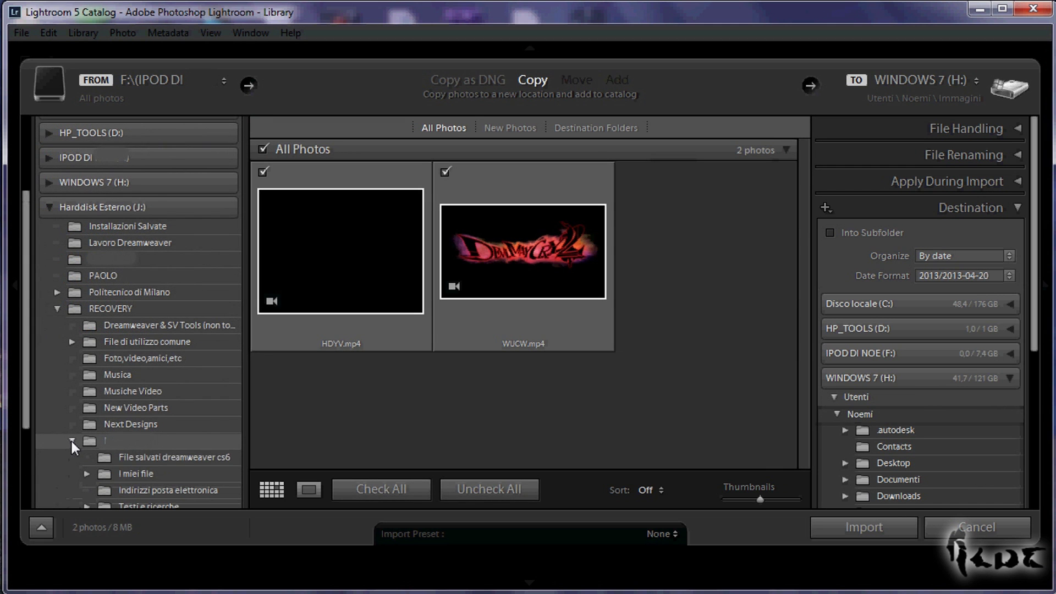
left_click(131, 458)
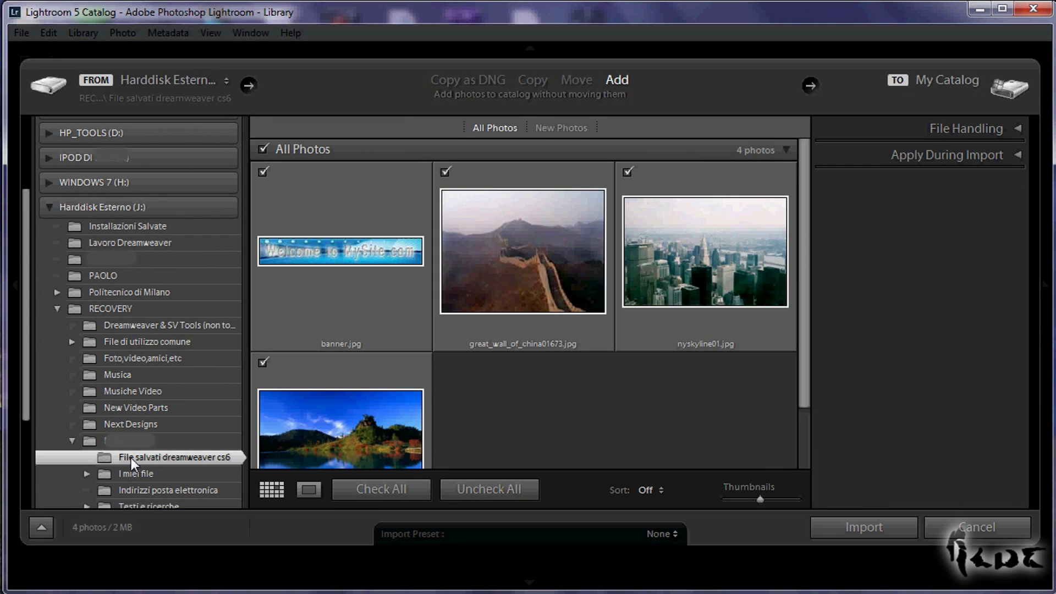
Toggle the photos' import checkboxes, ending with all four photos marked for import.
left_click(264, 172)
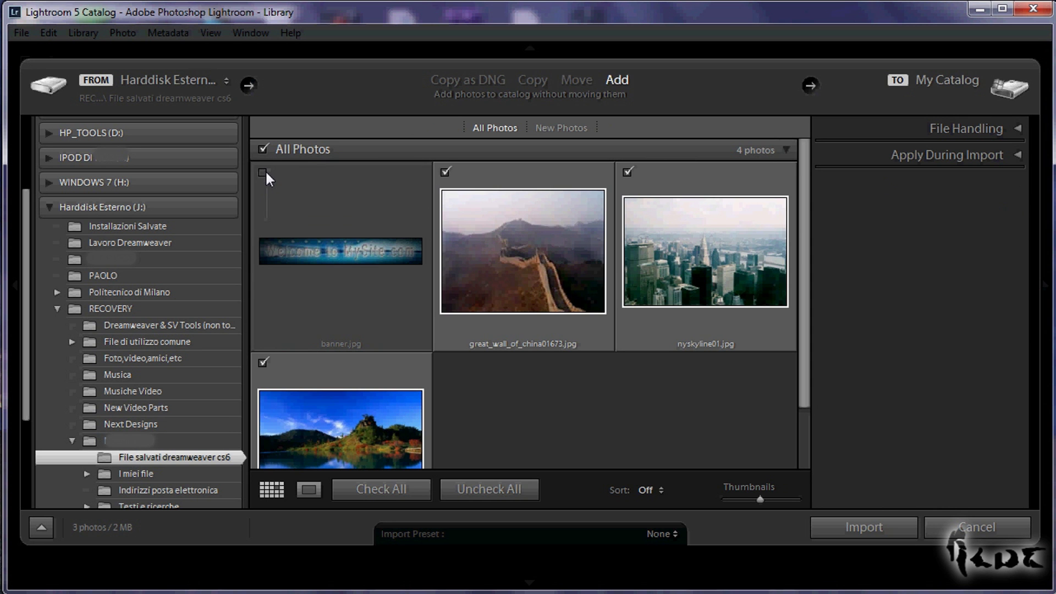
scroll(638, 336, "down", 2)
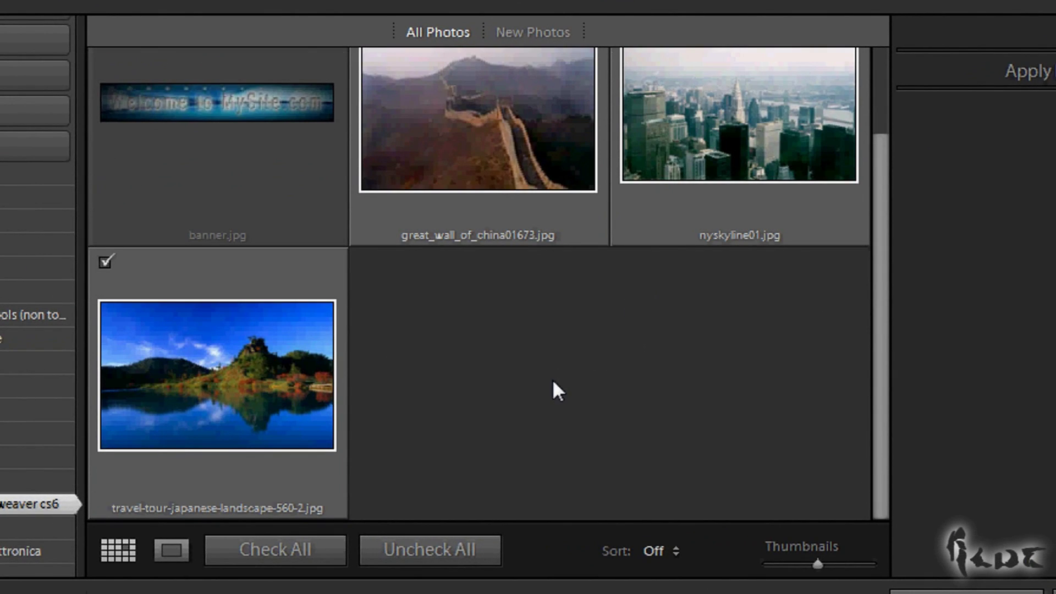
scroll(550, 379, "up", 2)
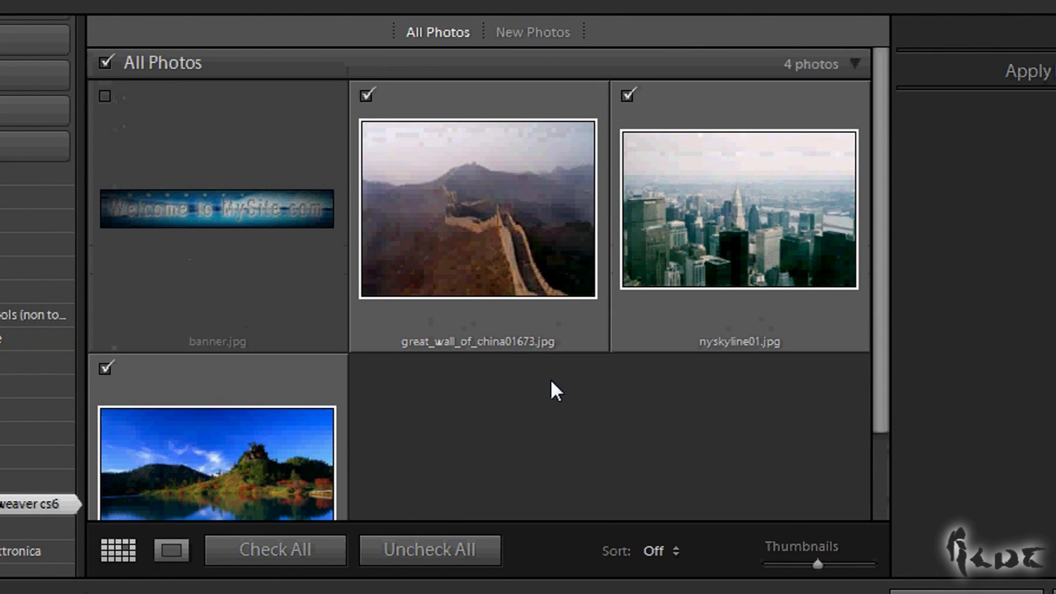
left_click(369, 95)
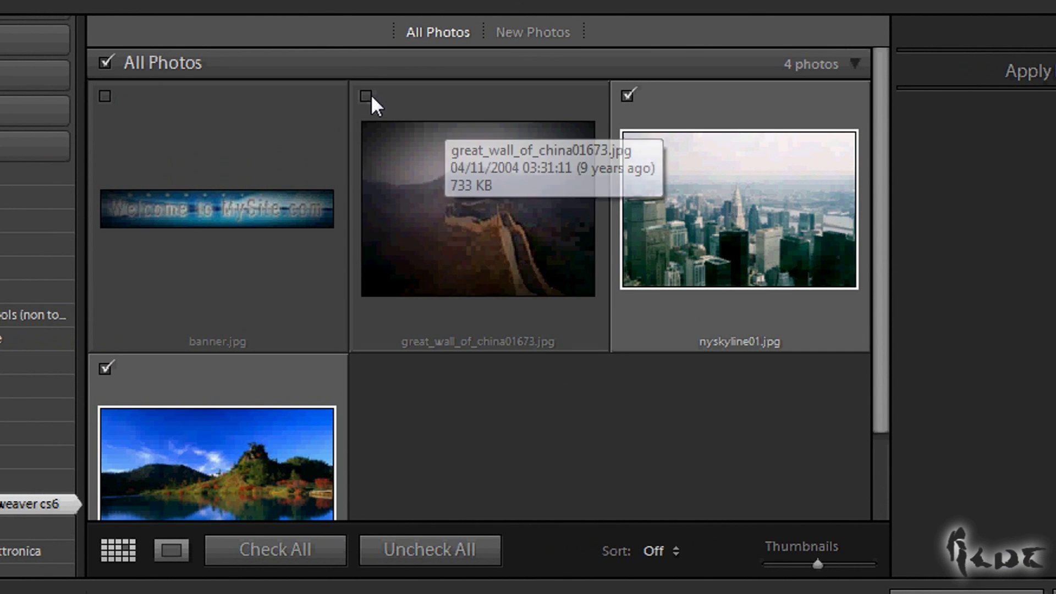
left_click(368, 94)
left_click(627, 96)
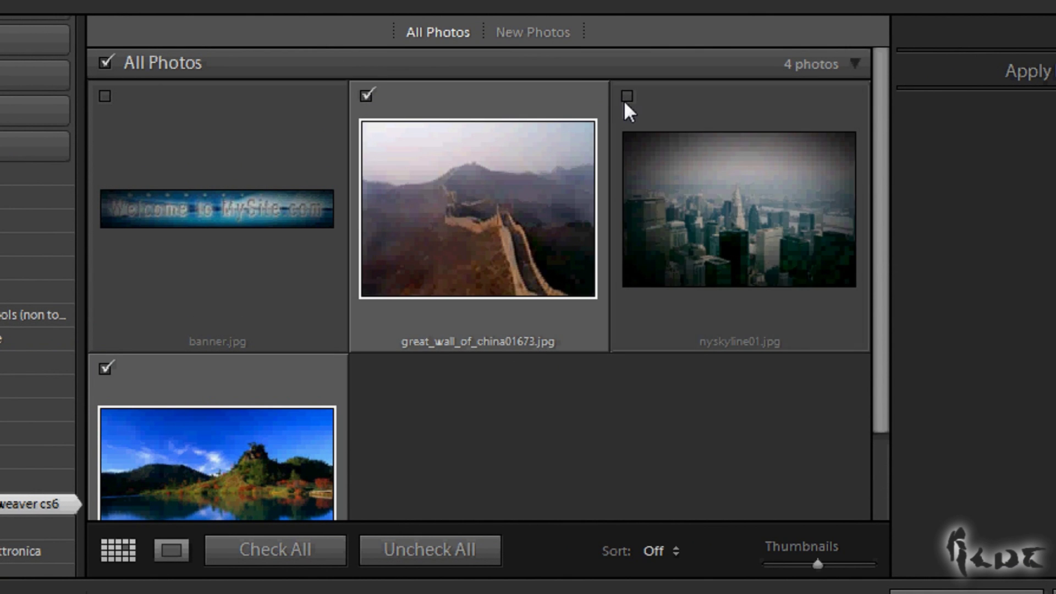
left_click(628, 95)
left_click(435, 543)
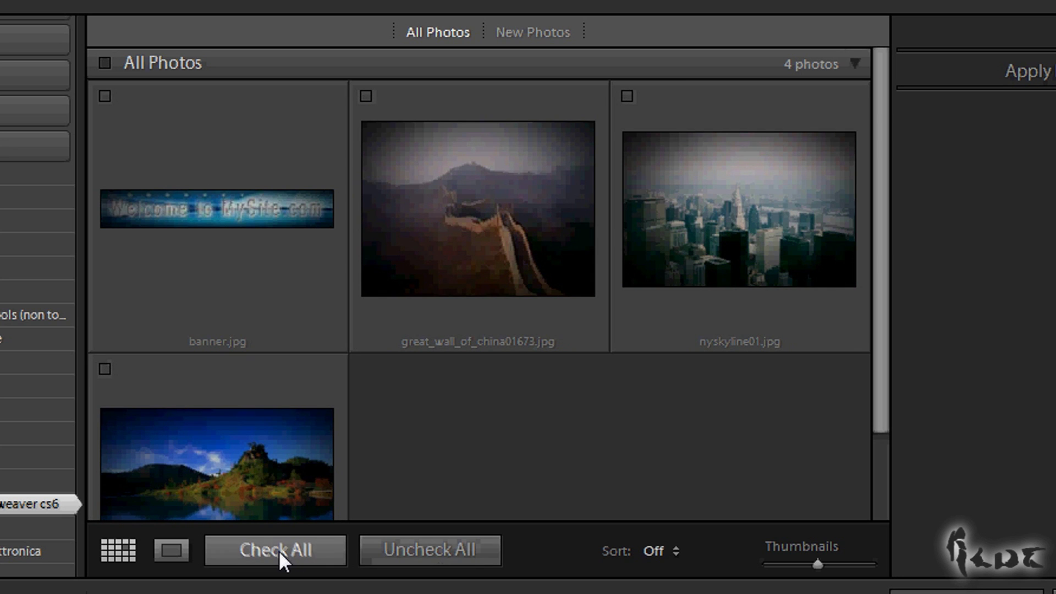
left_click(279, 550)
Uncheck banner.jpg, resize the import thumbnails, and preview the Great Wall photo at 1:8.
left_click(107, 94)
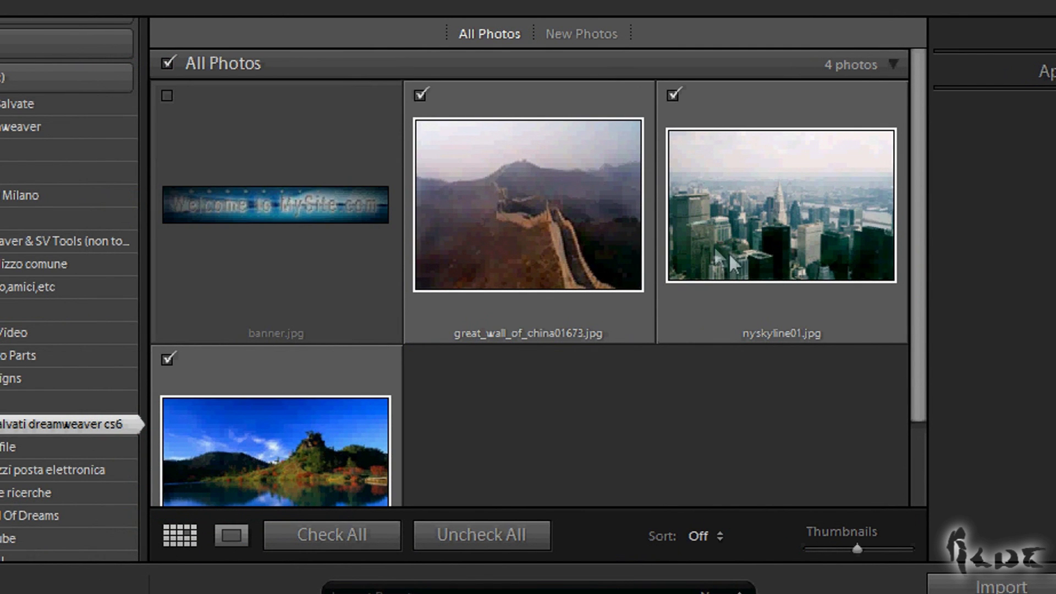
left_click_drag(862, 547, 889, 546)
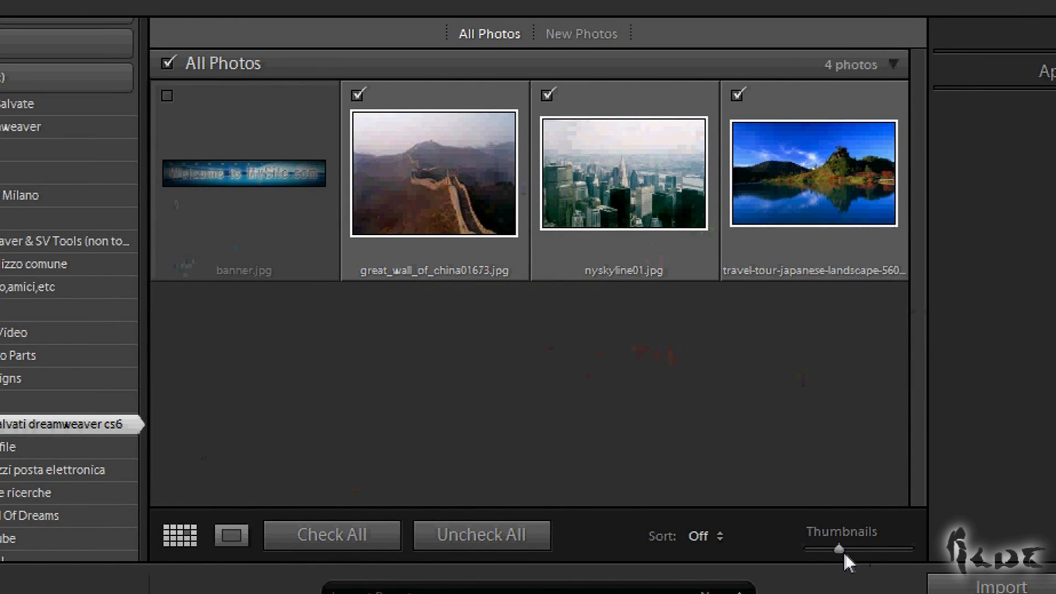
left_click_drag(843, 551, 852, 552)
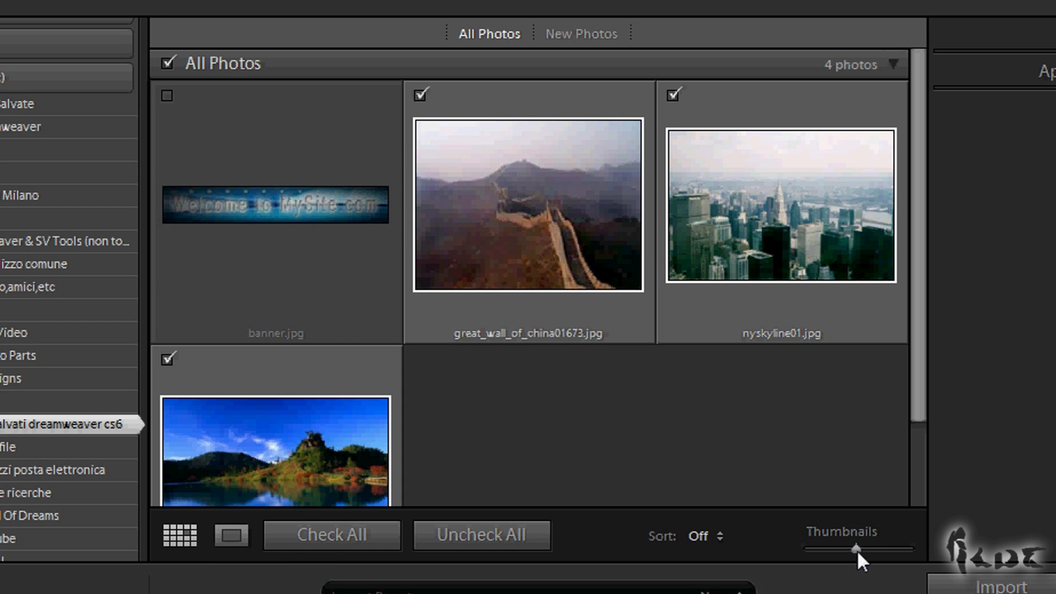
left_click_drag(857, 550, 820, 546)
left_click(232, 535)
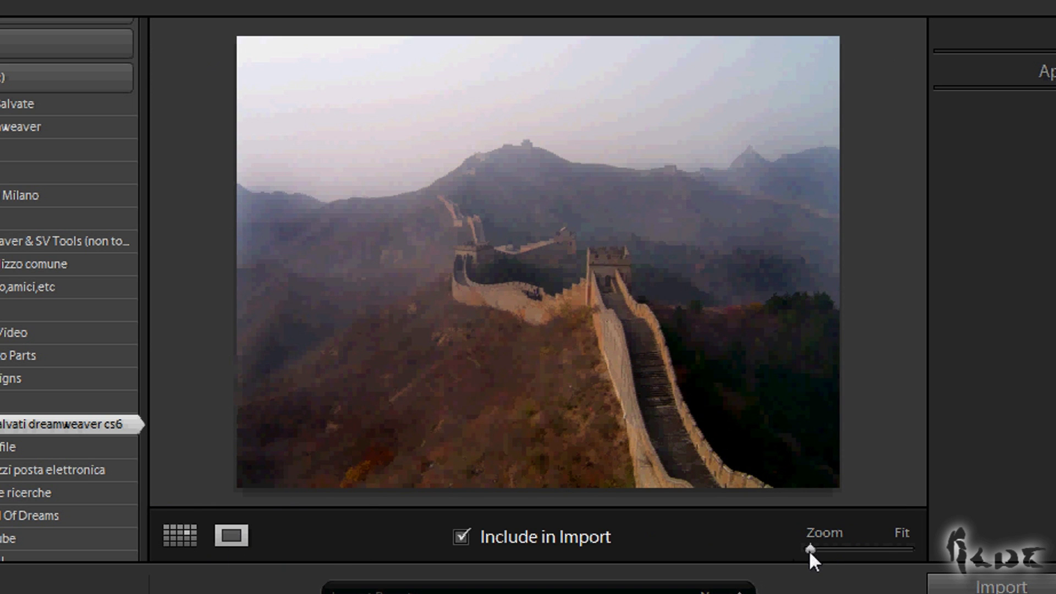
left_click_drag(810, 550, 872, 549)
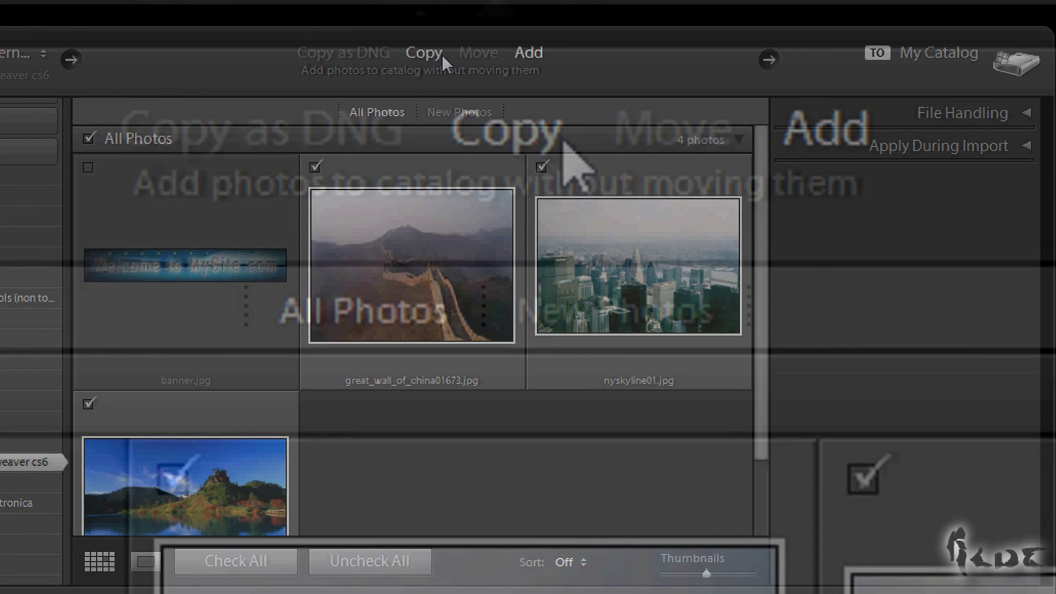
left_click(443, 55)
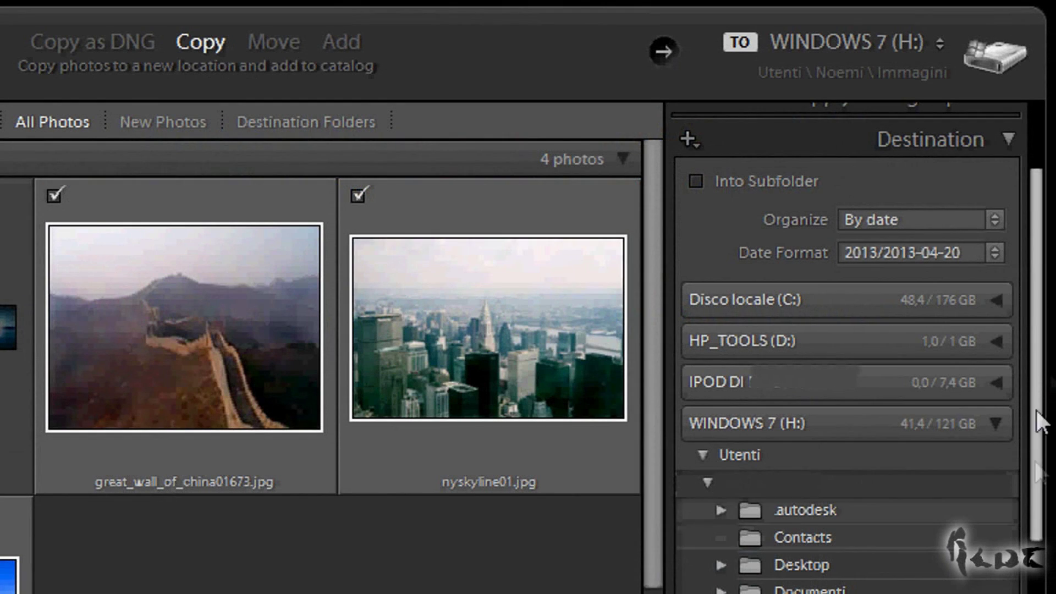
left_click(285, 42)
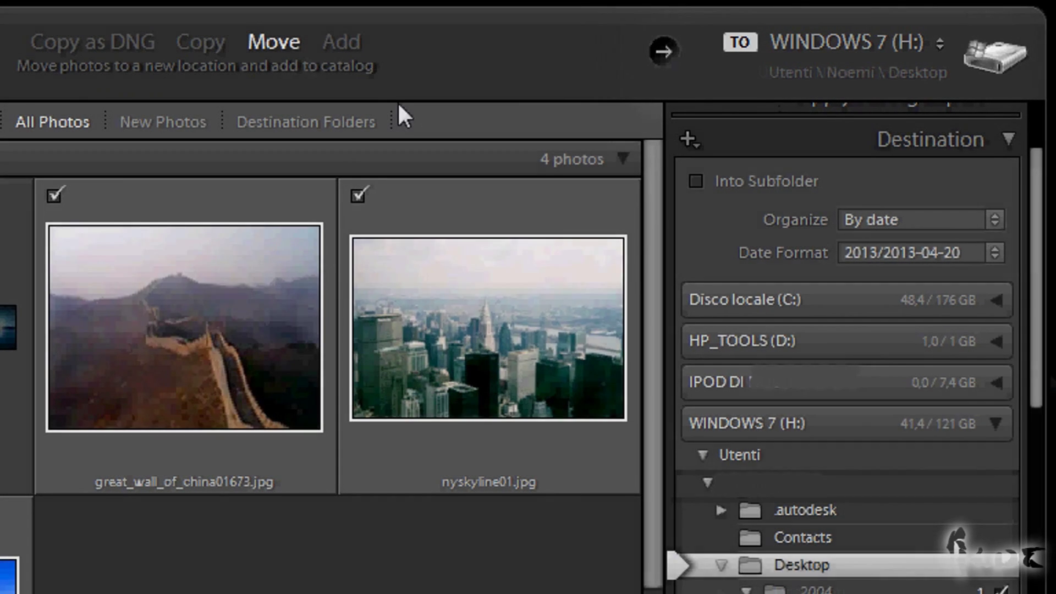
left_click(352, 35)
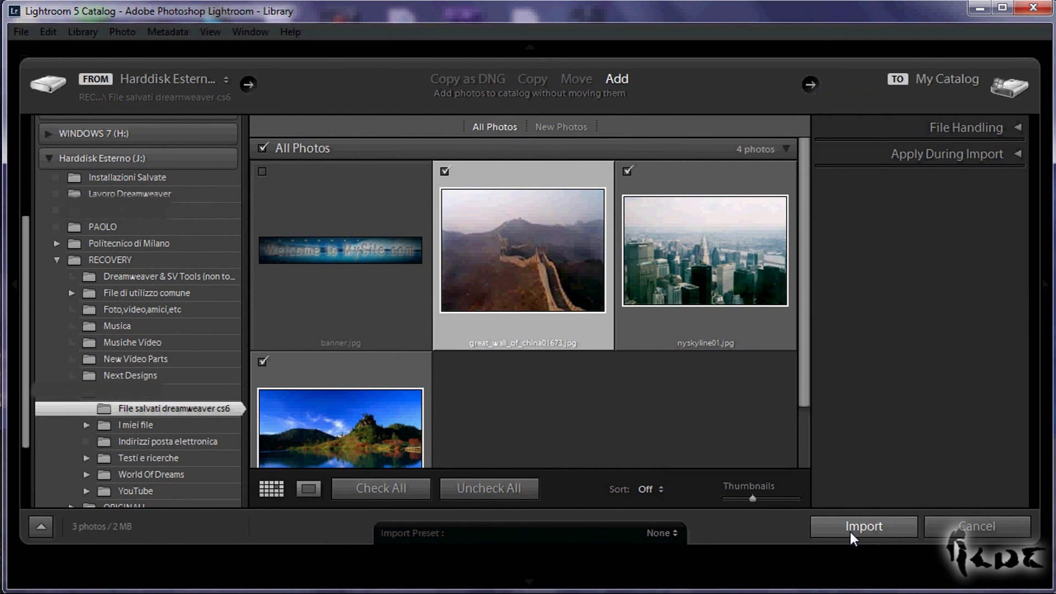
left_click(850, 533)
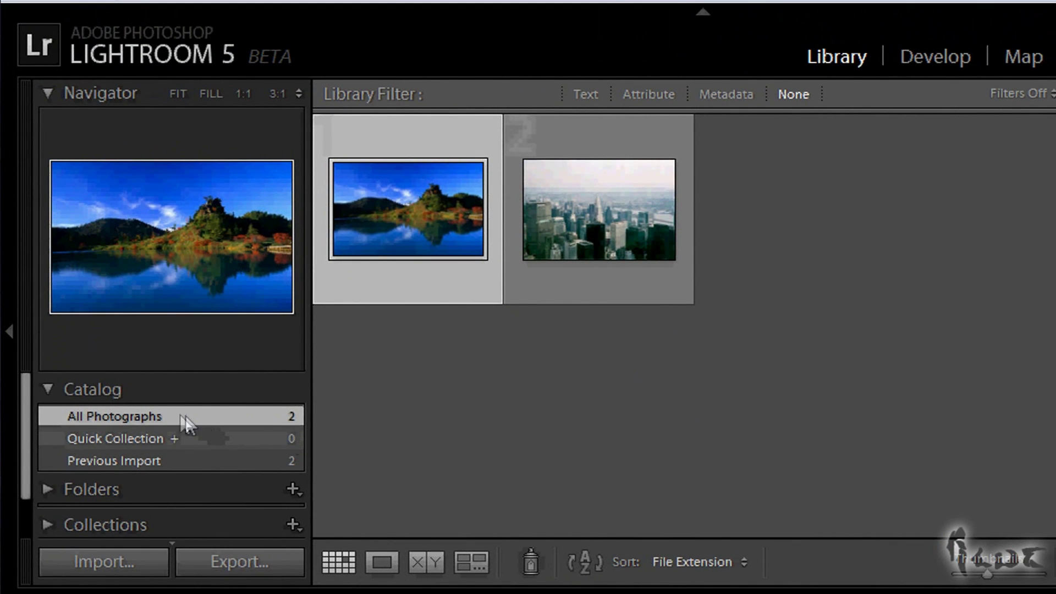
Import the three photos, then remove the Great Wall photo from the catalog, keeping its file.
left_click(133, 559)
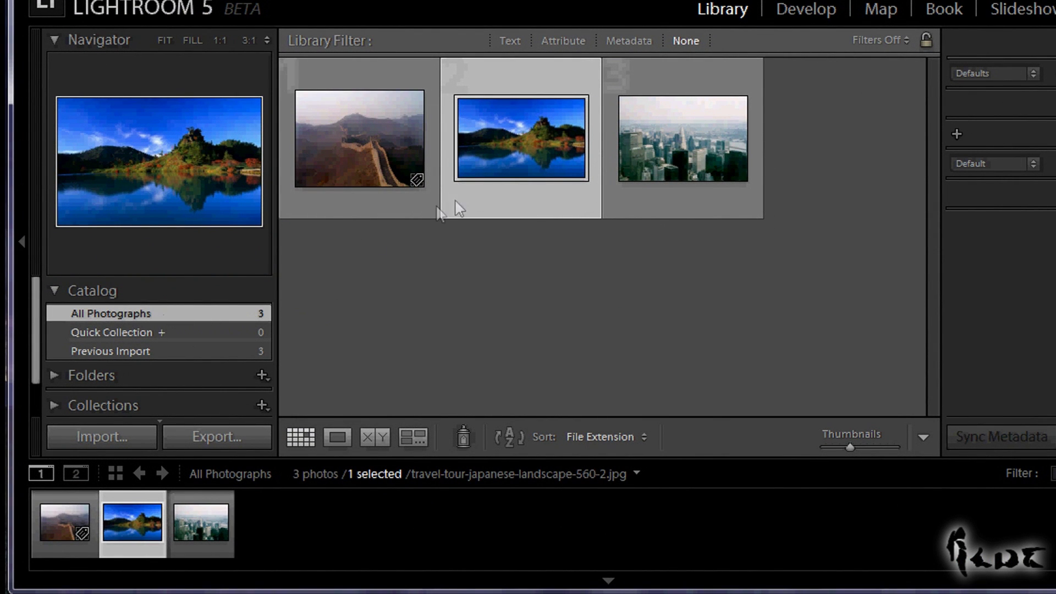
right_click(382, 144)
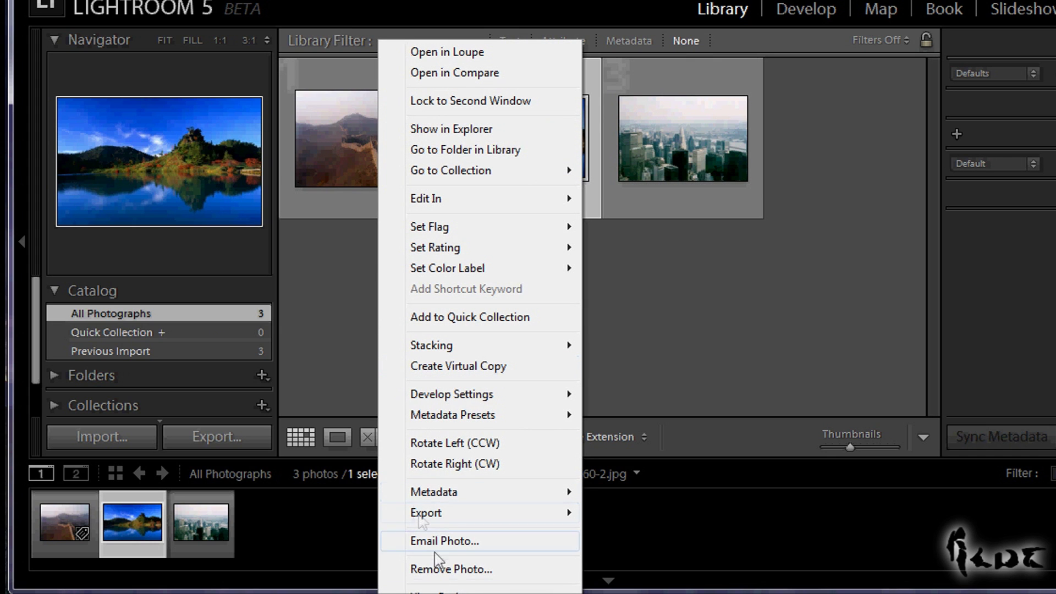
left_click(447, 570)
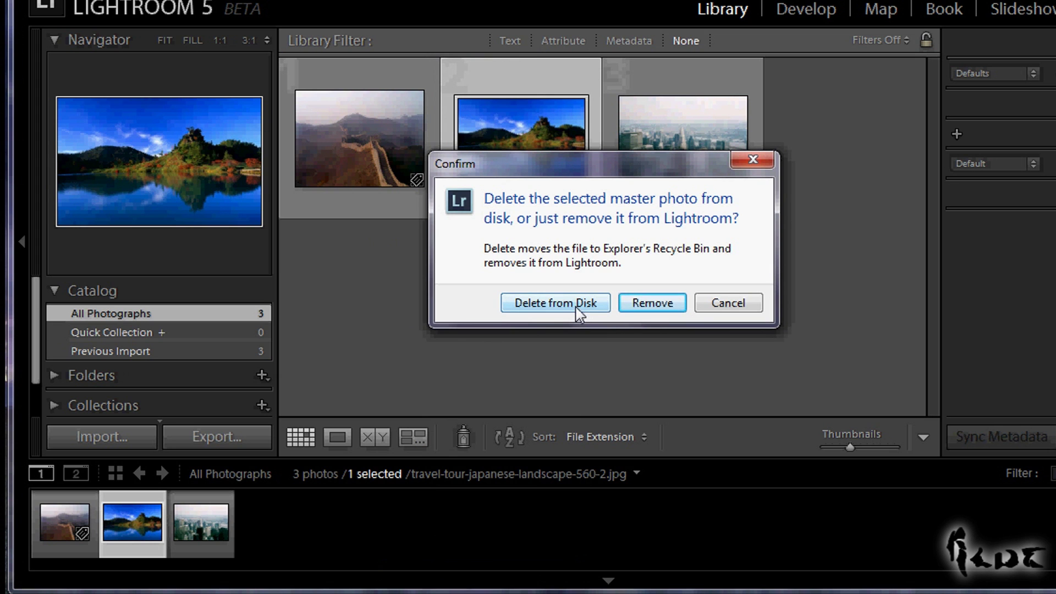
left_click(644, 304)
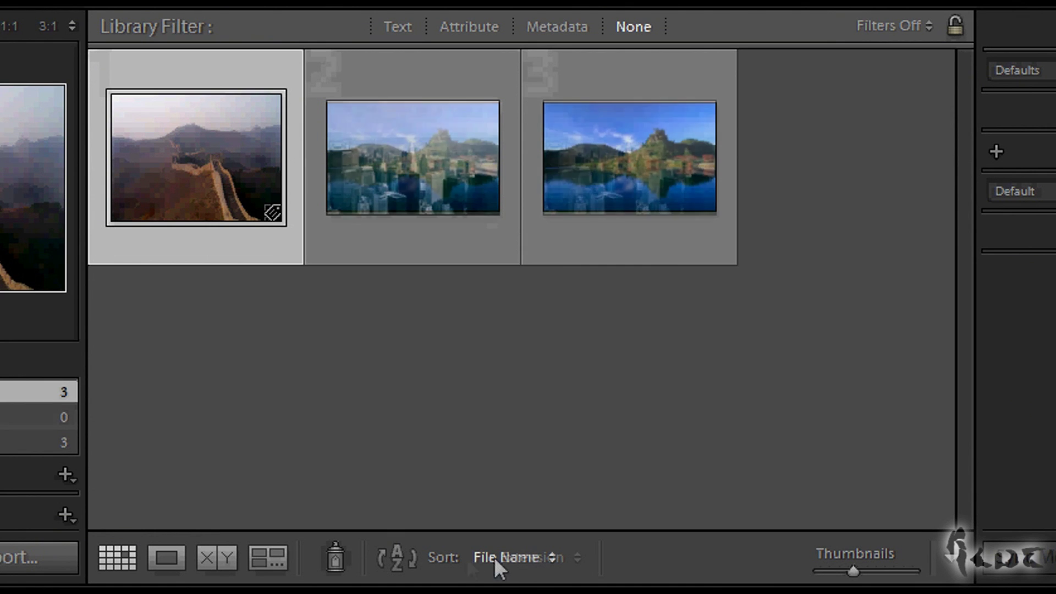
Sort the Library grid photos by File Extension.
left_click(523, 559)
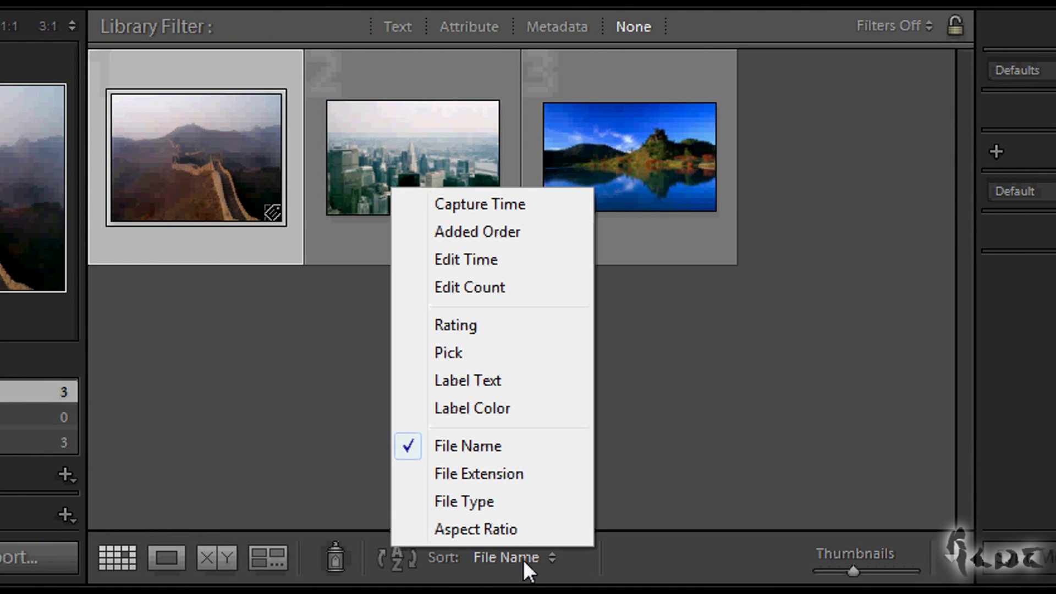
left_click(477, 477)
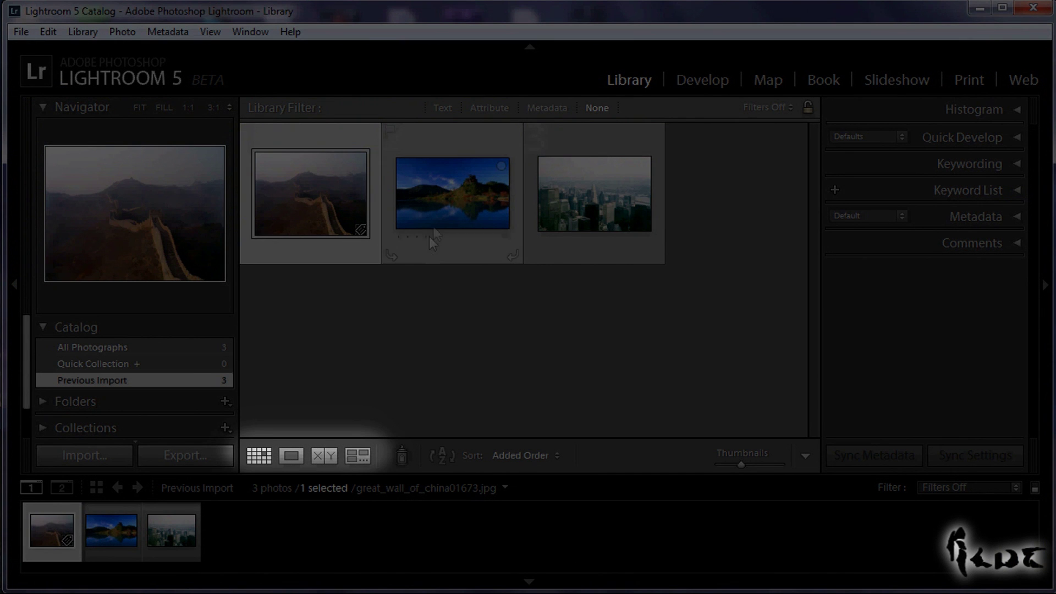
left_click(472, 219)
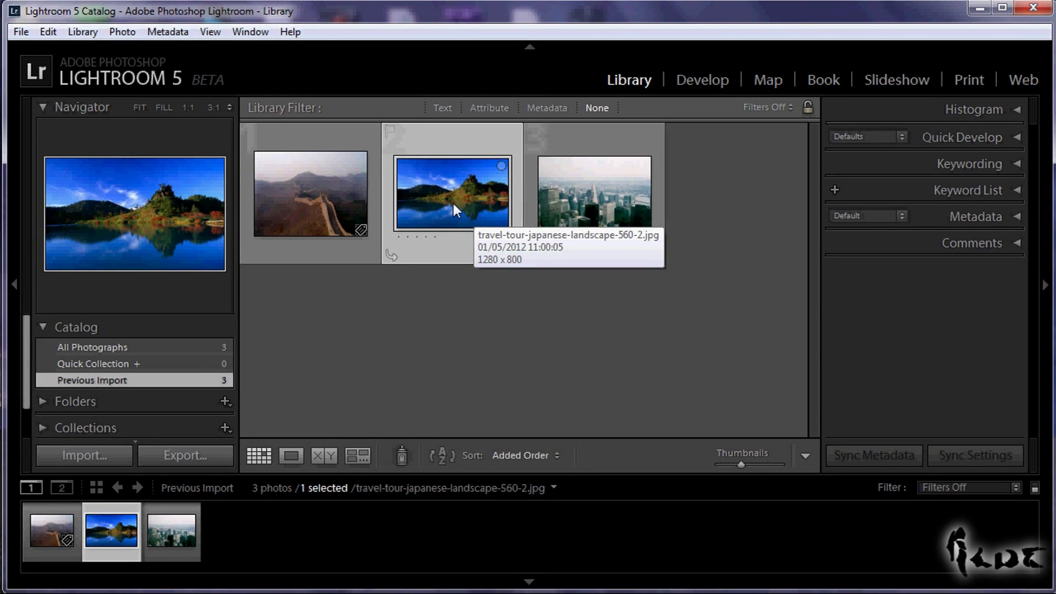
left_click(291, 456)
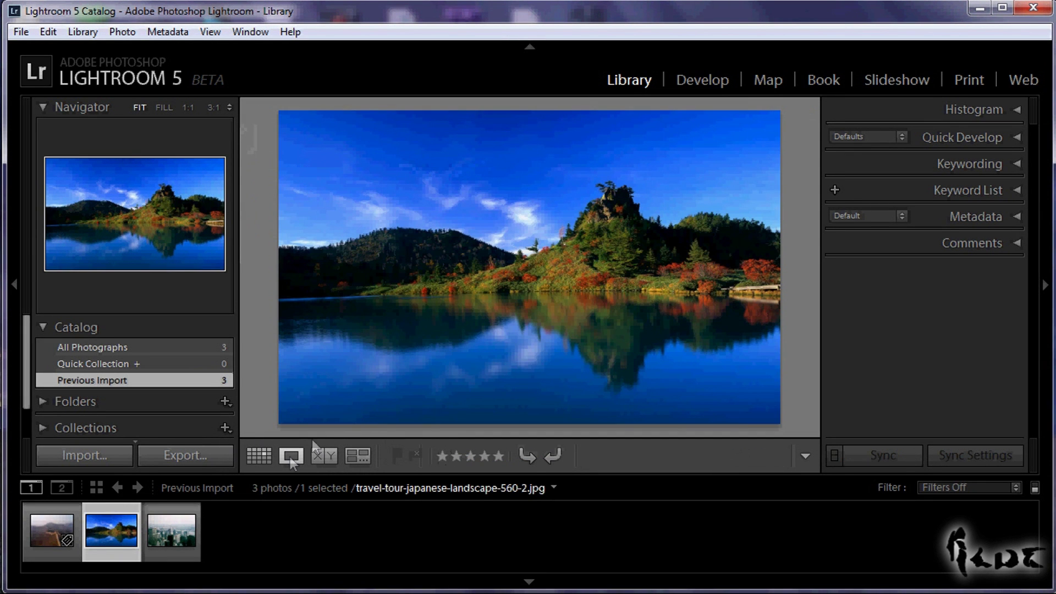
left_click(258, 455)
left_click(93, 347)
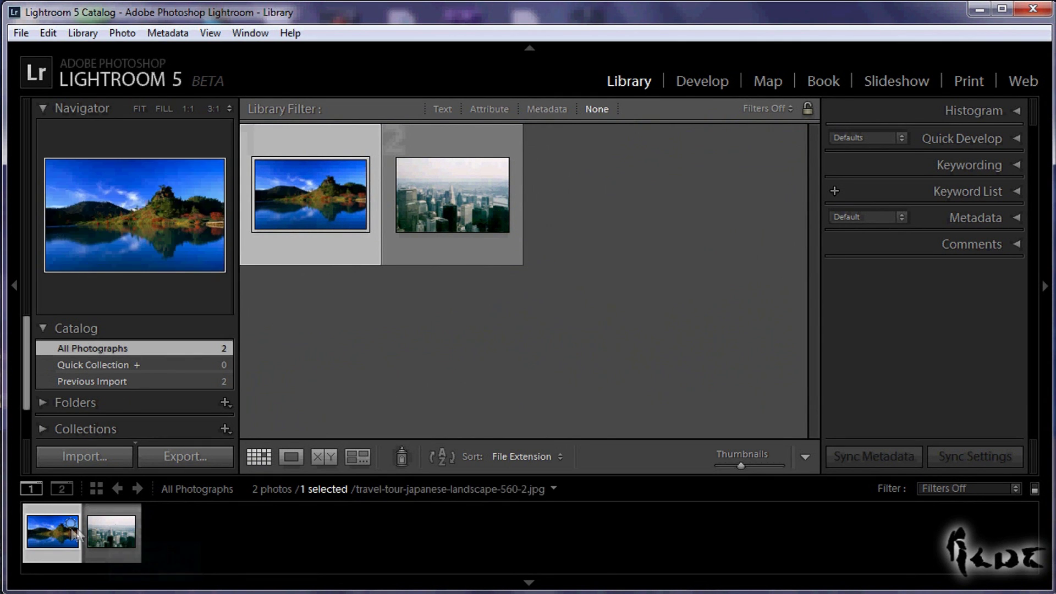
left_click(88, 527)
key("b")
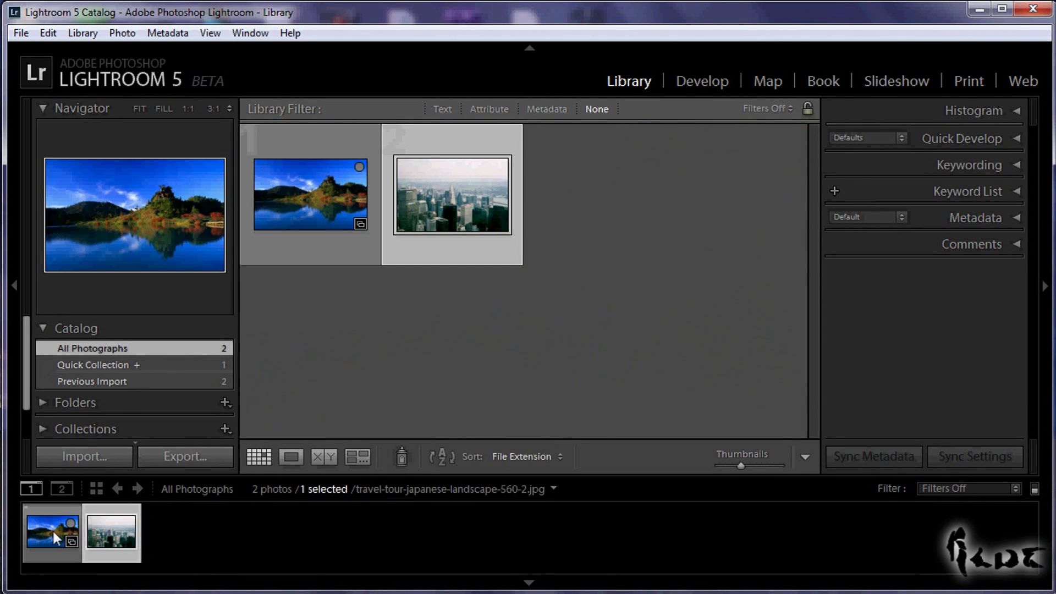
left_click(51, 529)
left_click(113, 531)
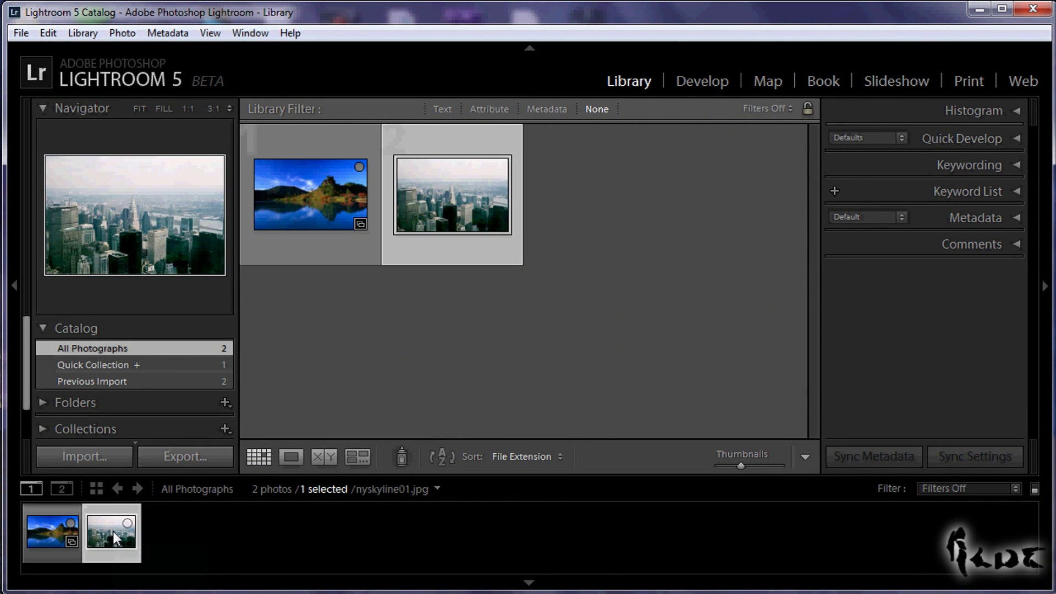
left_click(289, 456)
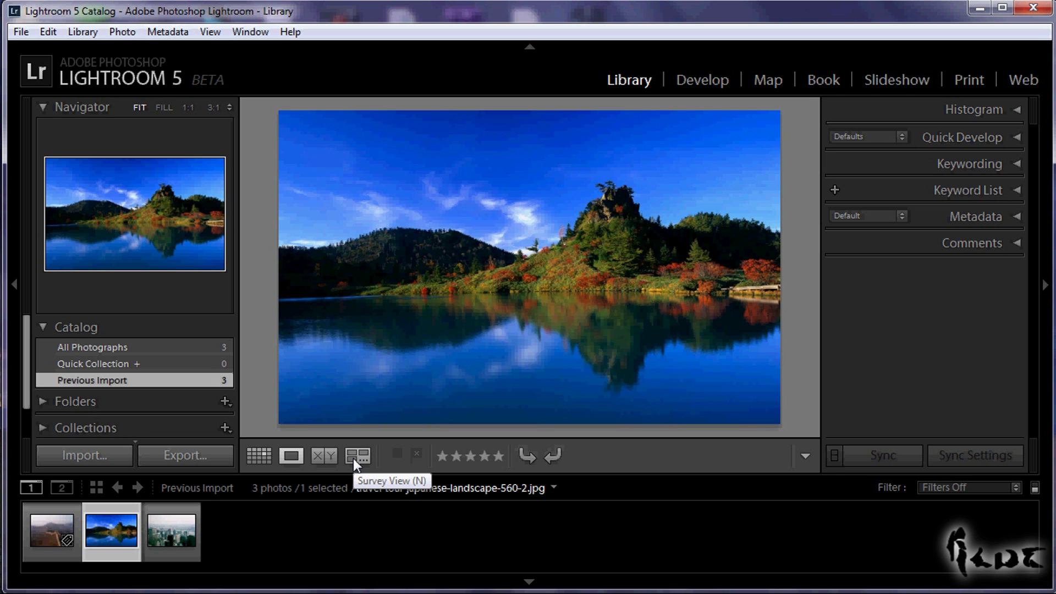
left_click(261, 457)
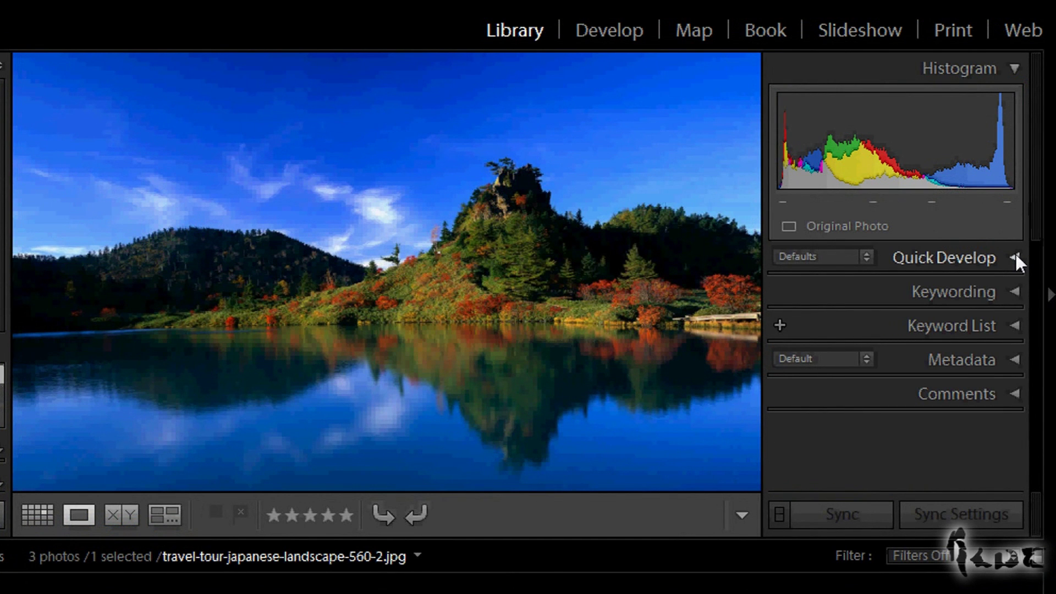
Expand Quick Develop and toggle its Saved Preset and White Balance sections.
left_click(1015, 257)
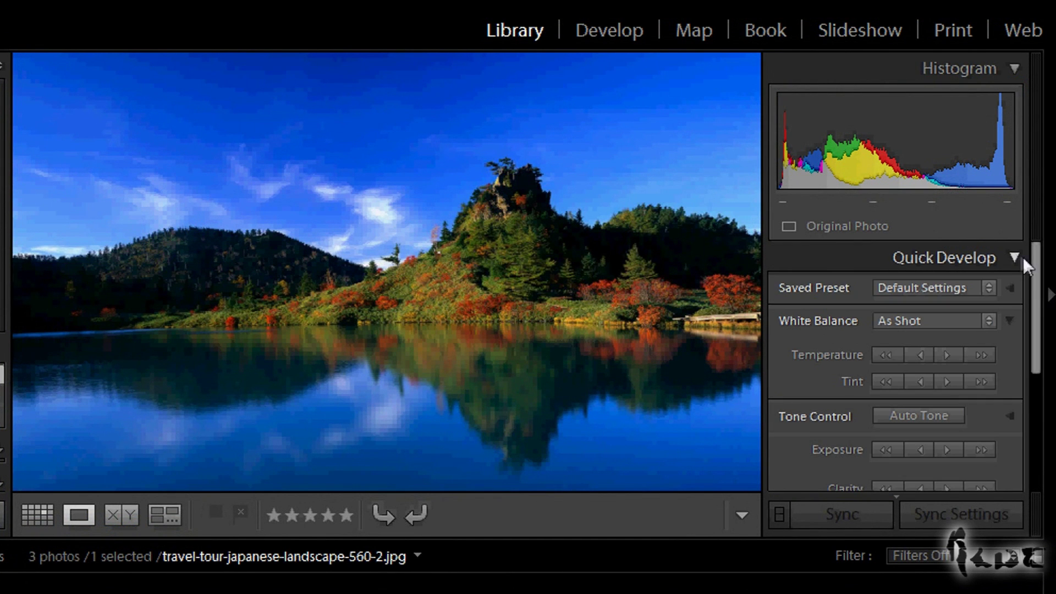
scroll(1006, 297, "down", 1)
scroll(1005, 304, "up", 1)
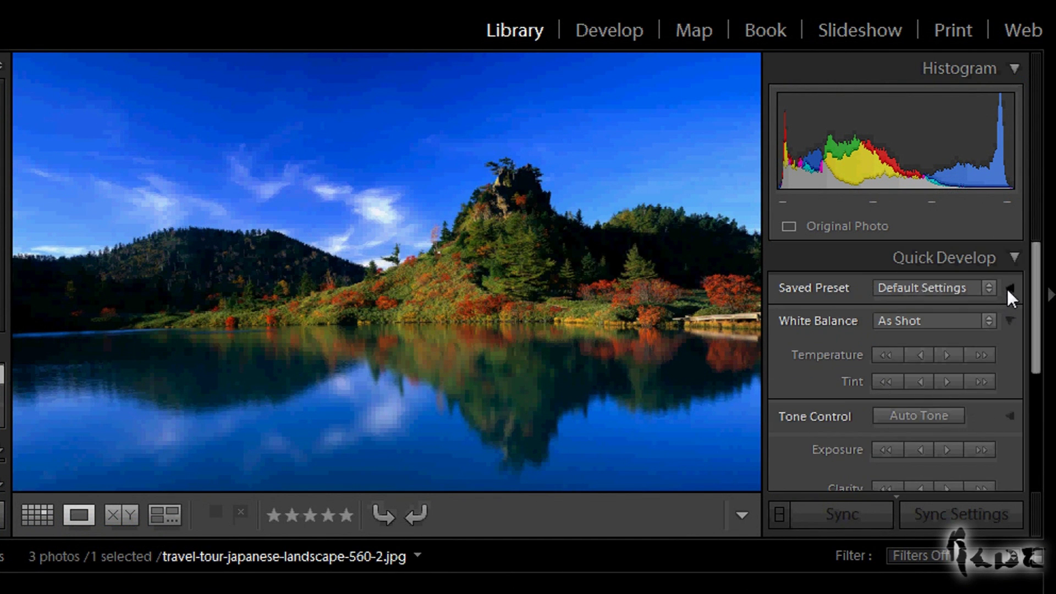
left_click(1009, 288)
left_click(1008, 289)
left_click(1011, 319)
left_click(1011, 319)
left_click_drag(1035, 311, 1035, 361)
scroll(990, 379, "up", 1)
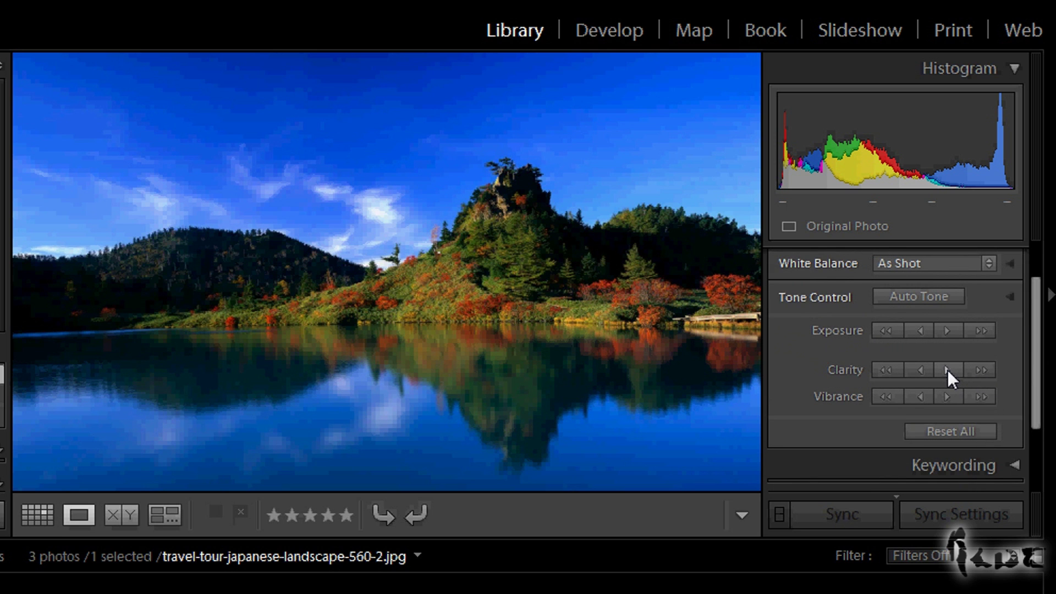
Raise the lake photo's clarity using small and large Quick Develop increments.
left_click(947, 369)
left_click(947, 370)
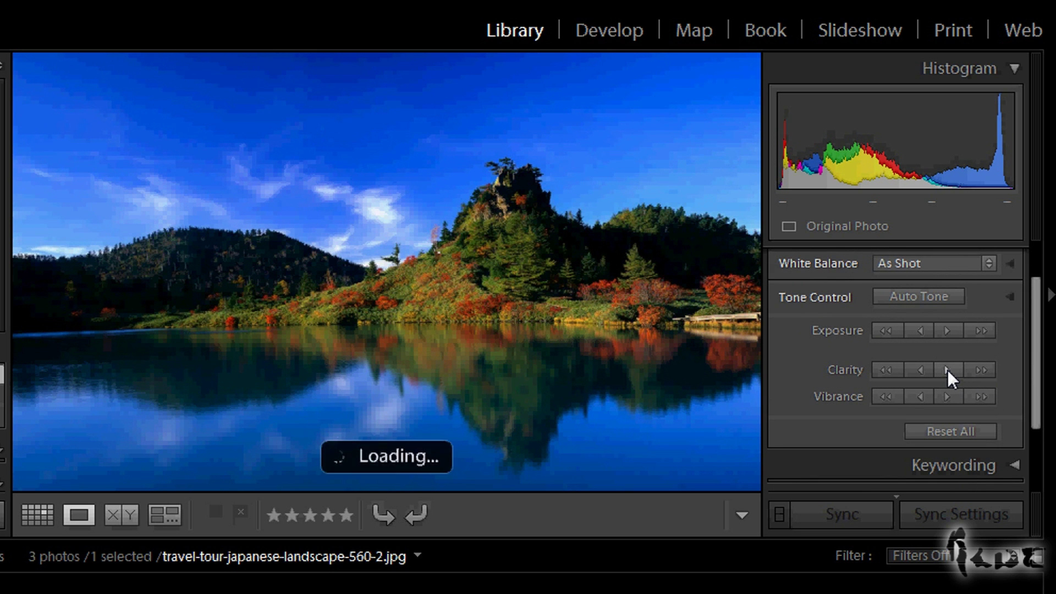
left_click(947, 370)
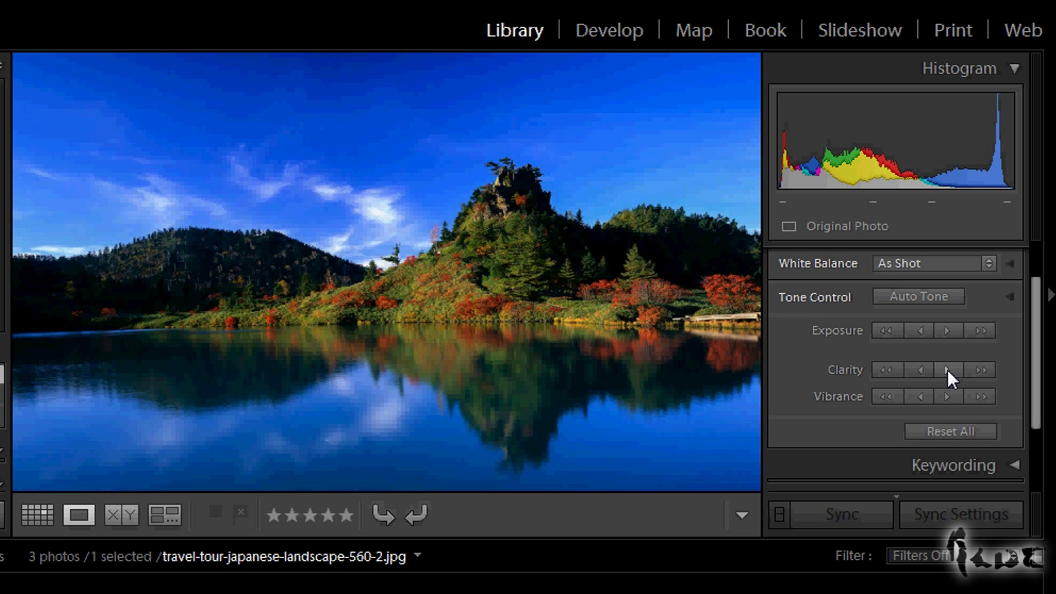
left_click(947, 370)
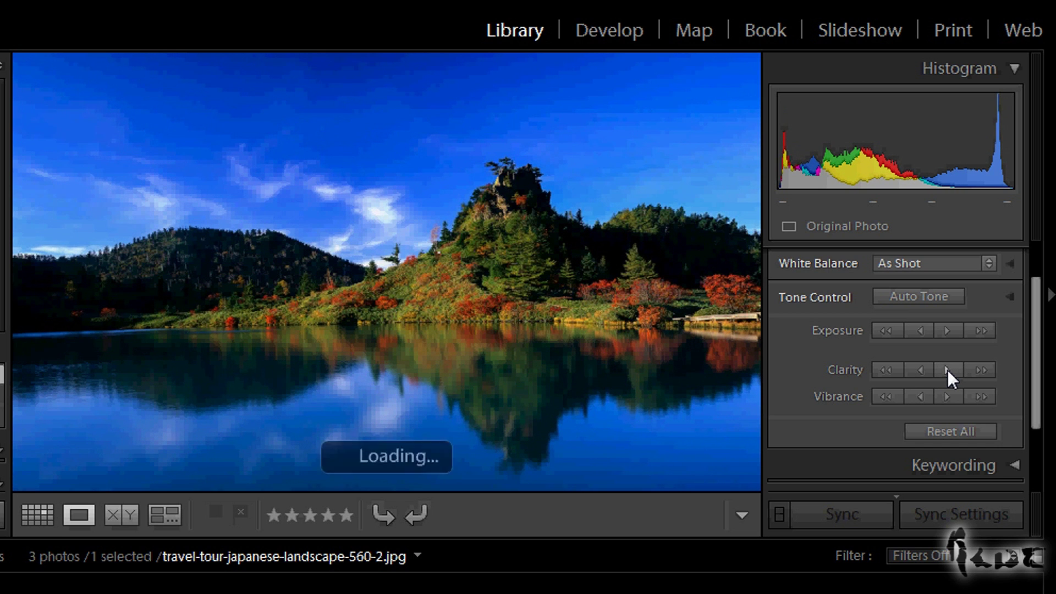
left_click(916, 372)
left_click(917, 372)
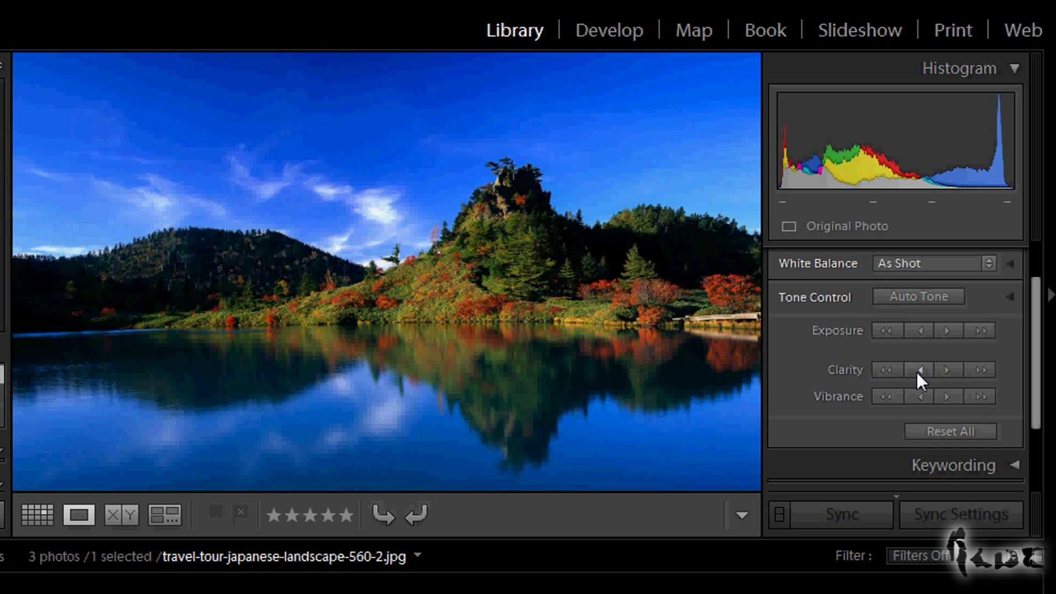
left_click(988, 370)
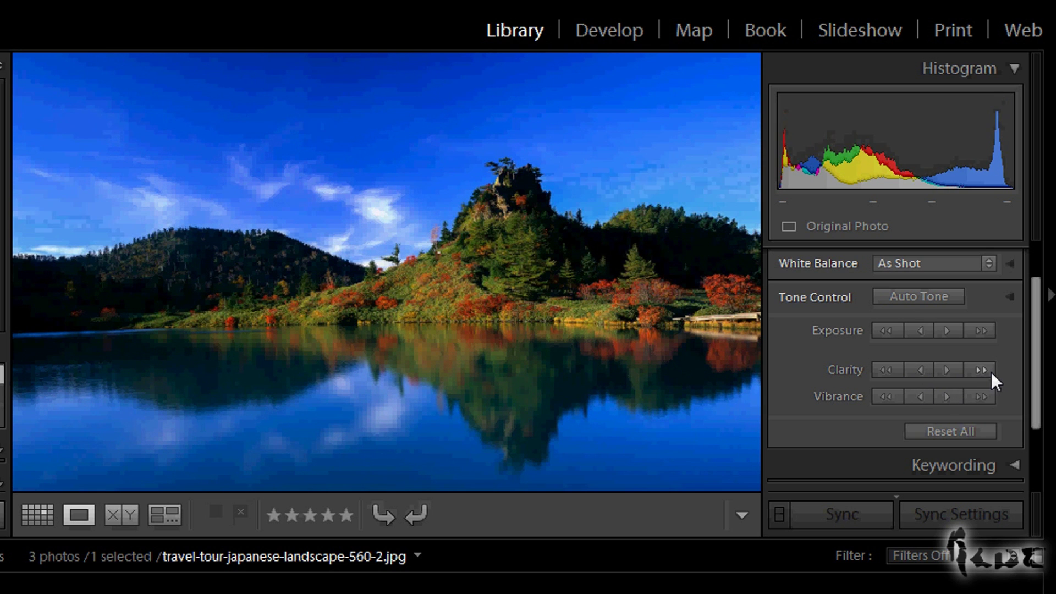
left_click(991, 372)
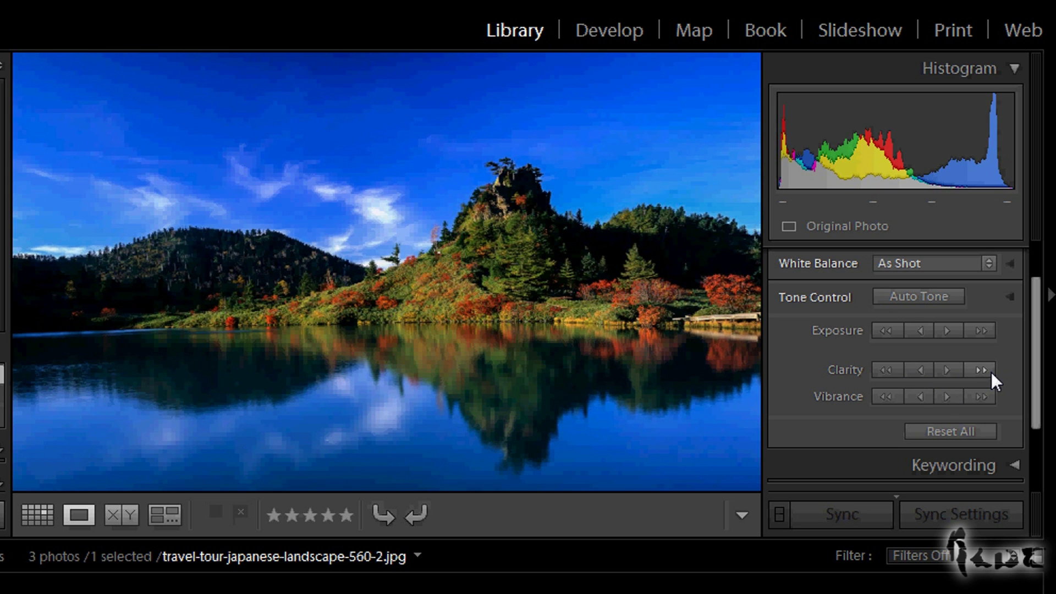
left_click(991, 372)
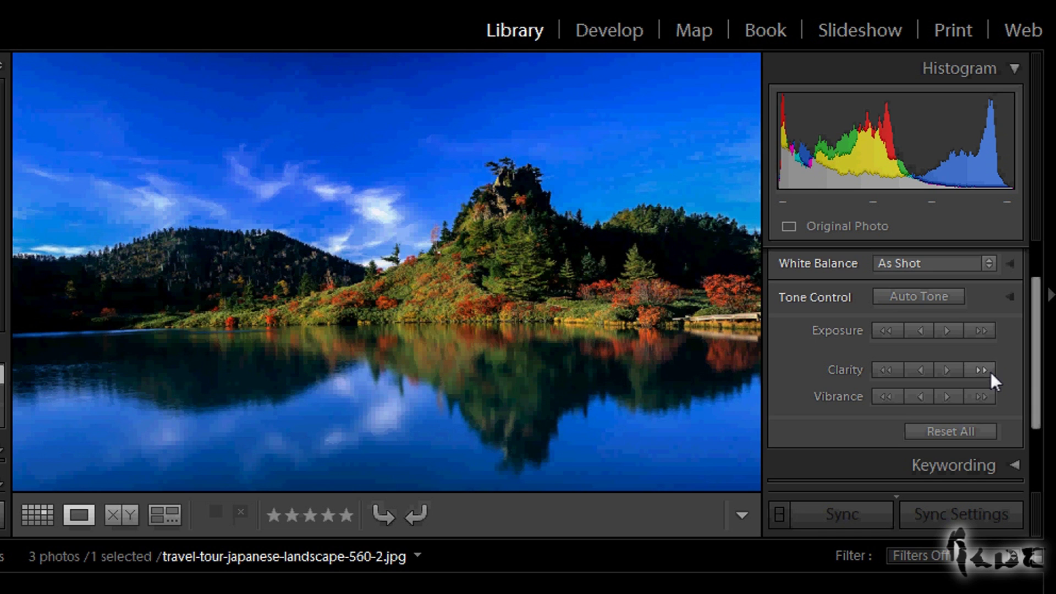
left_click(1017, 258)
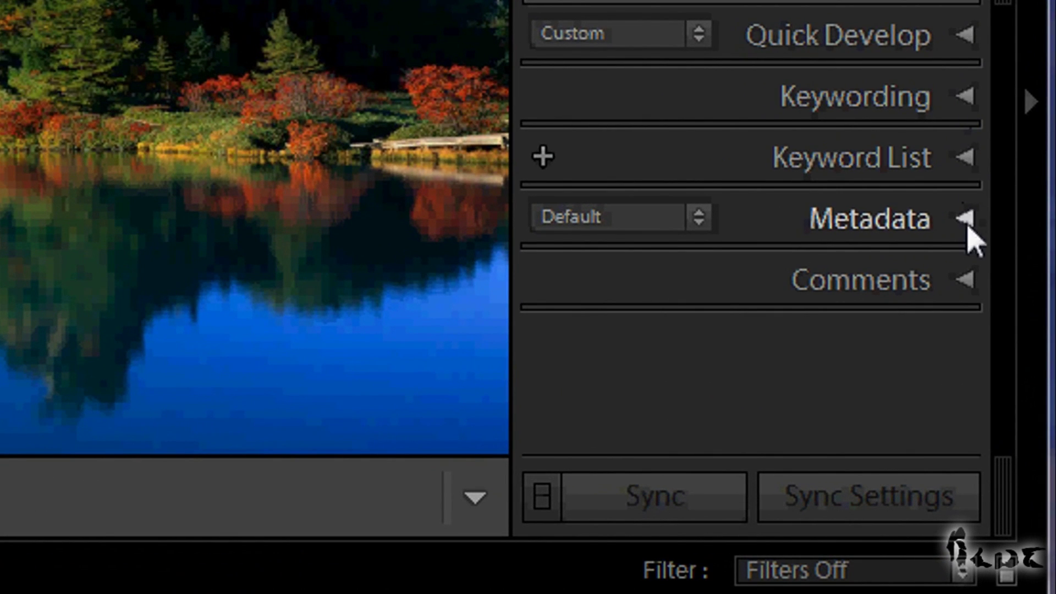
Show the Metadata panel and select the photo's File Name.
left_click(969, 231)
scroll(1002, 177, "down", 1)
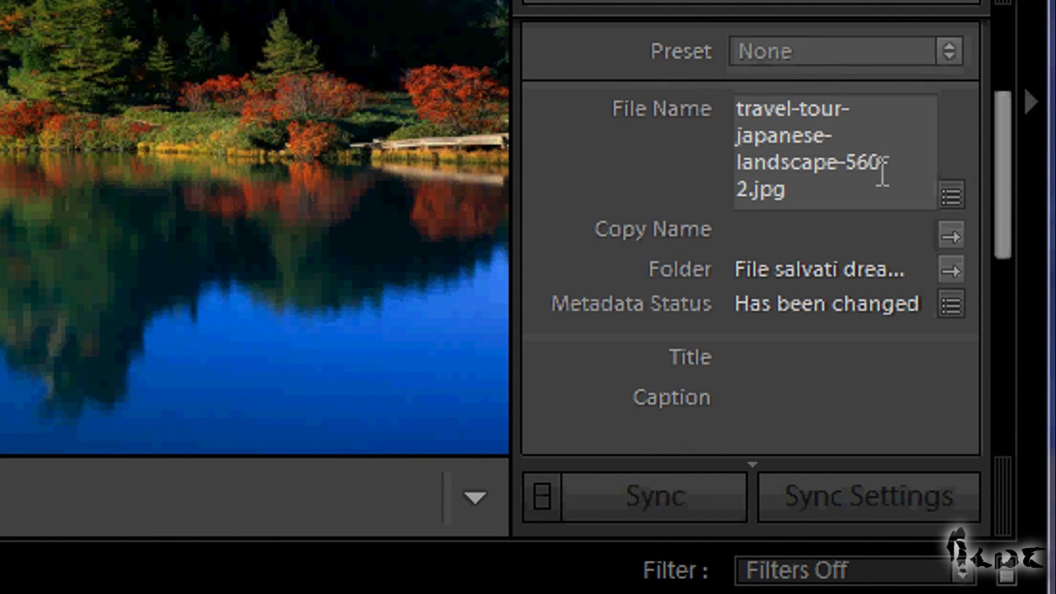
left_click(882, 175)
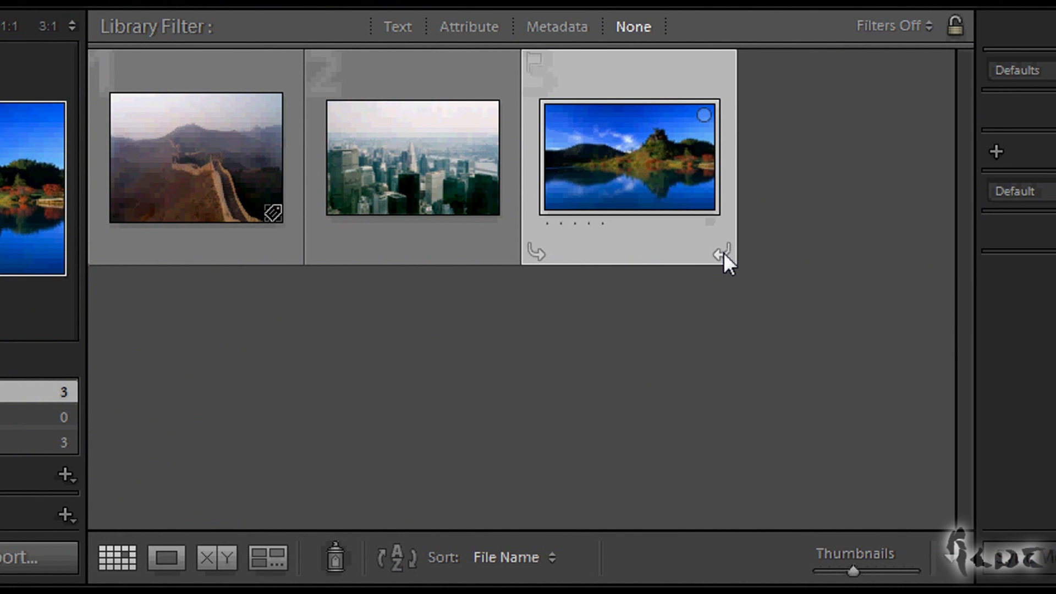
Rotate the lake photo clockwise twice, then back counter-clockwise until upright.
left_click(724, 253)
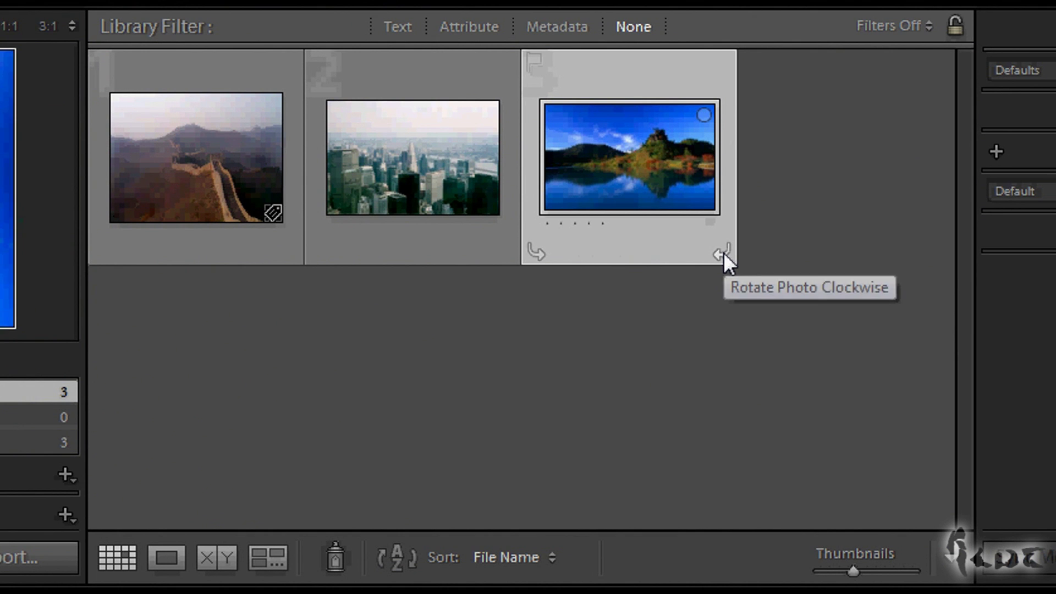
left_click(724, 252)
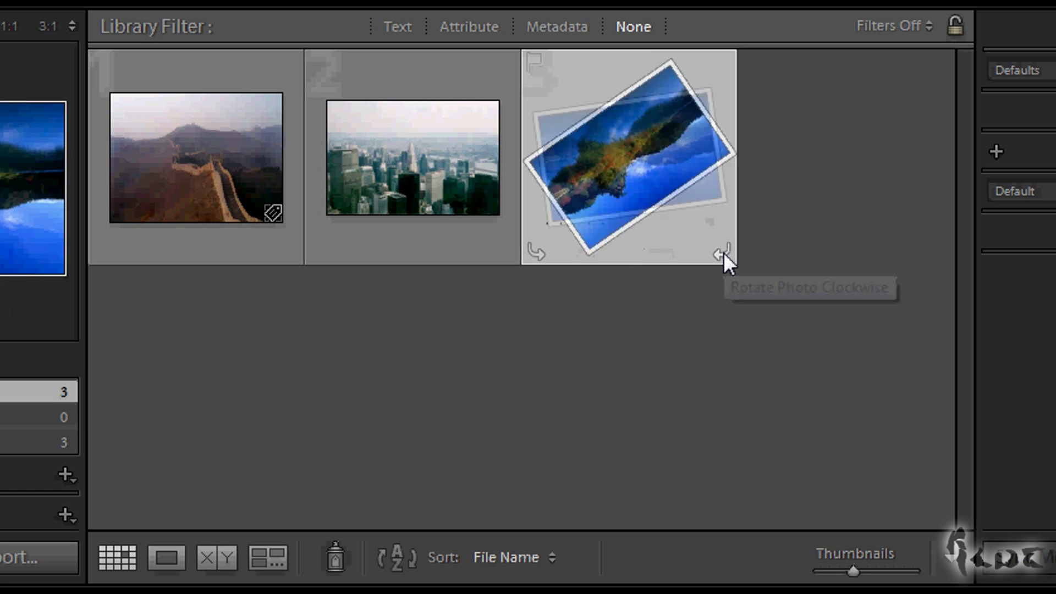
left_click(545, 253)
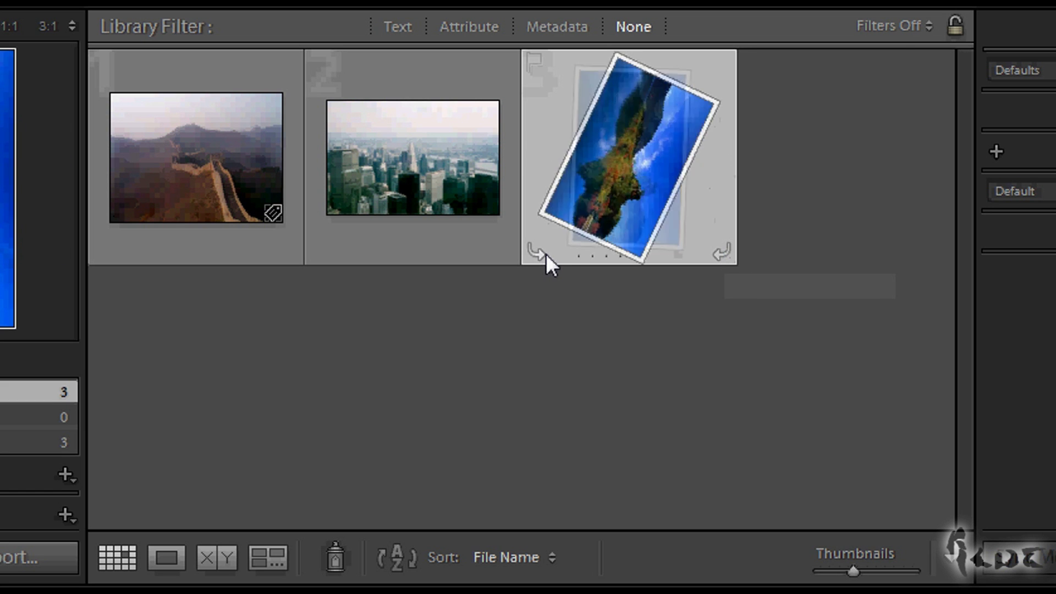
left_click(545, 253)
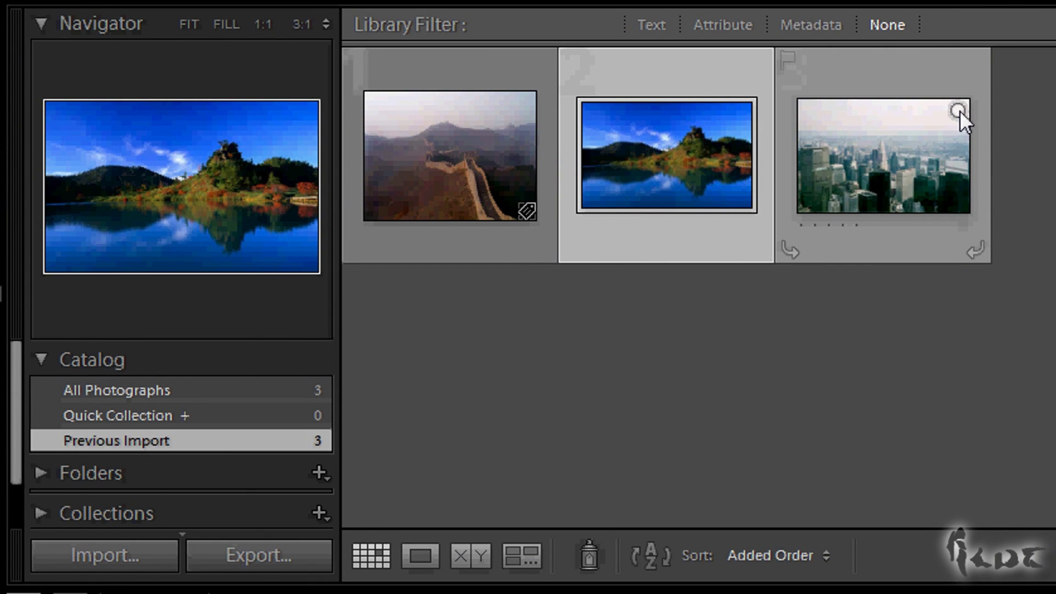
Add the city and lake photos to the Quick Collection, view it, then view All Photographs.
left_click(959, 110)
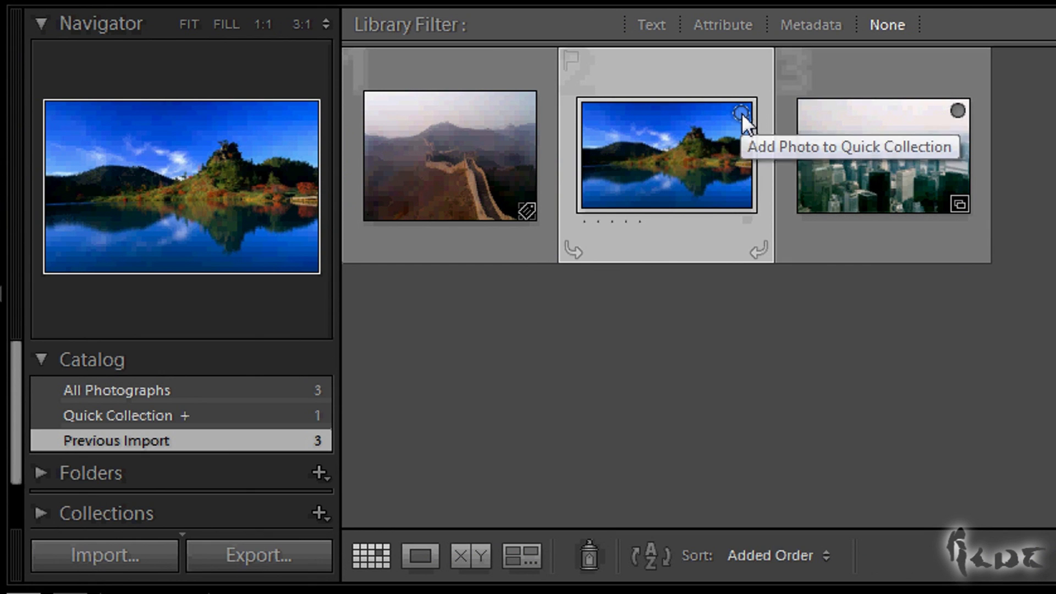
left_click(741, 113)
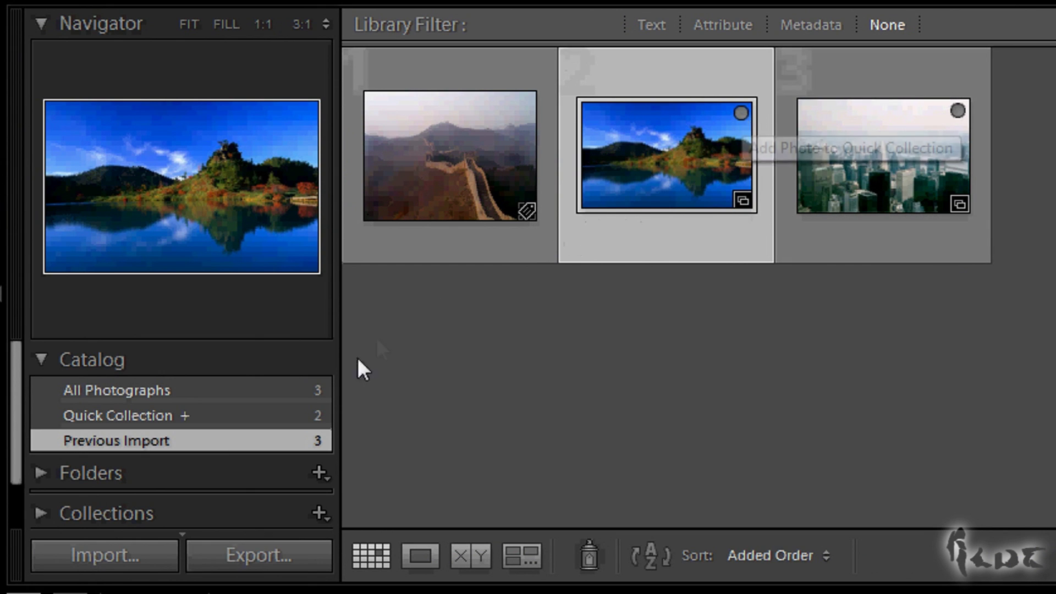
left_click(131, 417)
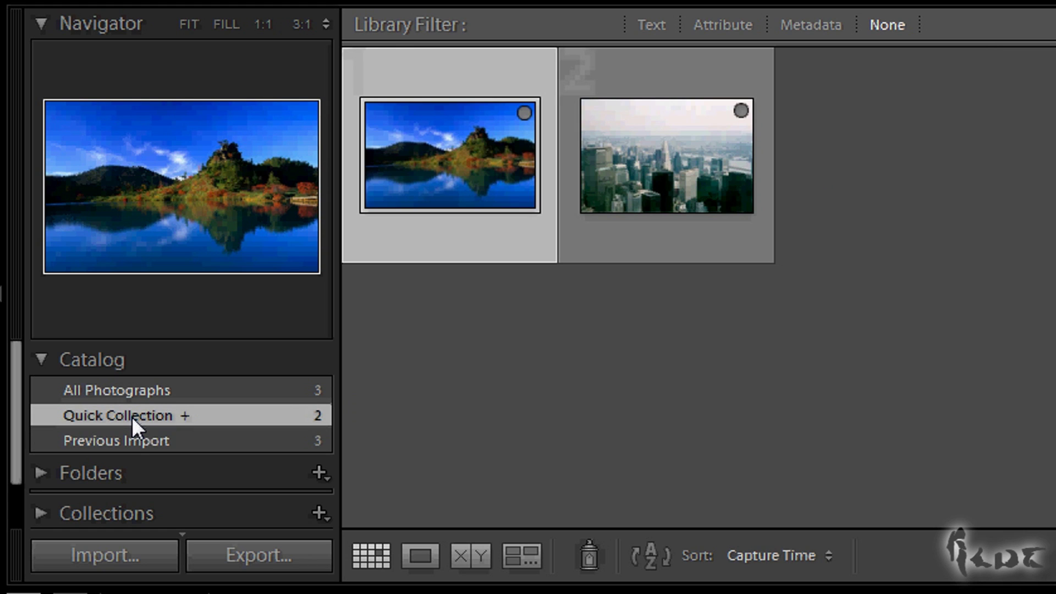
left_click(149, 392)
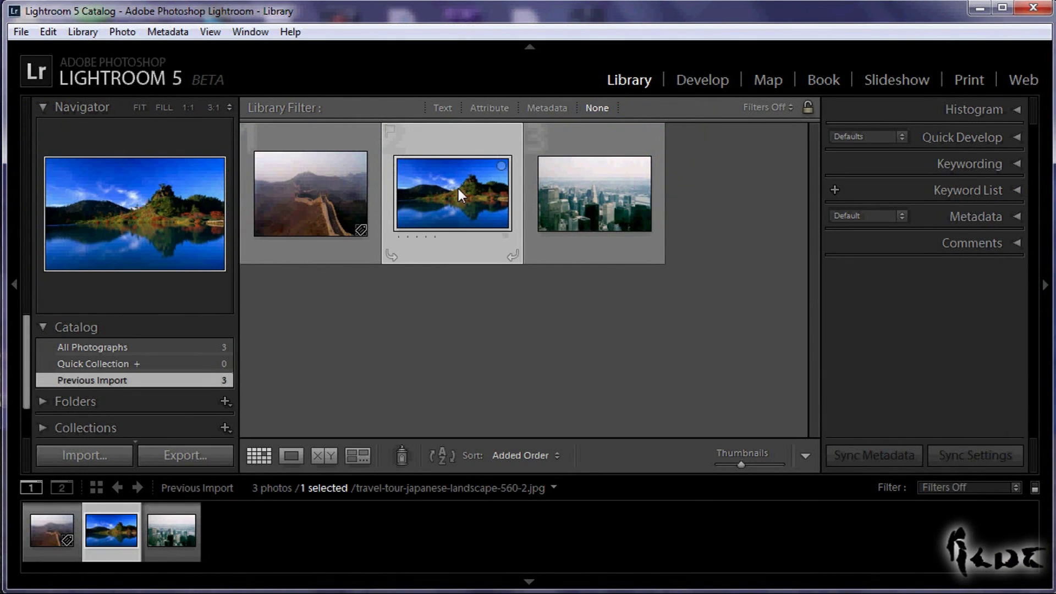
Zoom the lake photo to 1:1, pan to the rocky peak, then fit it back in view.
double_click(459, 190)
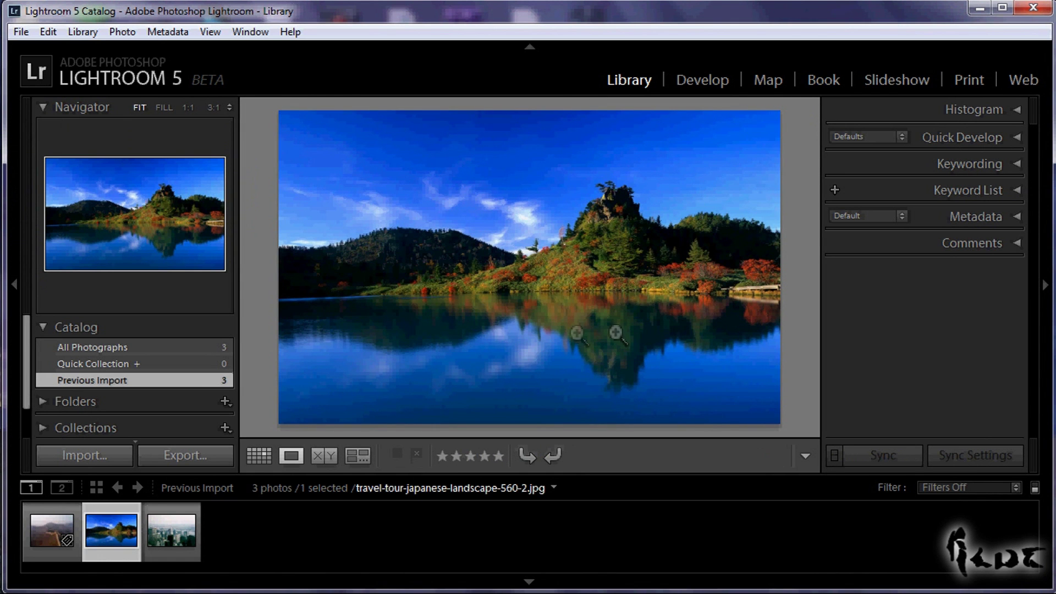
left_click(523, 255)
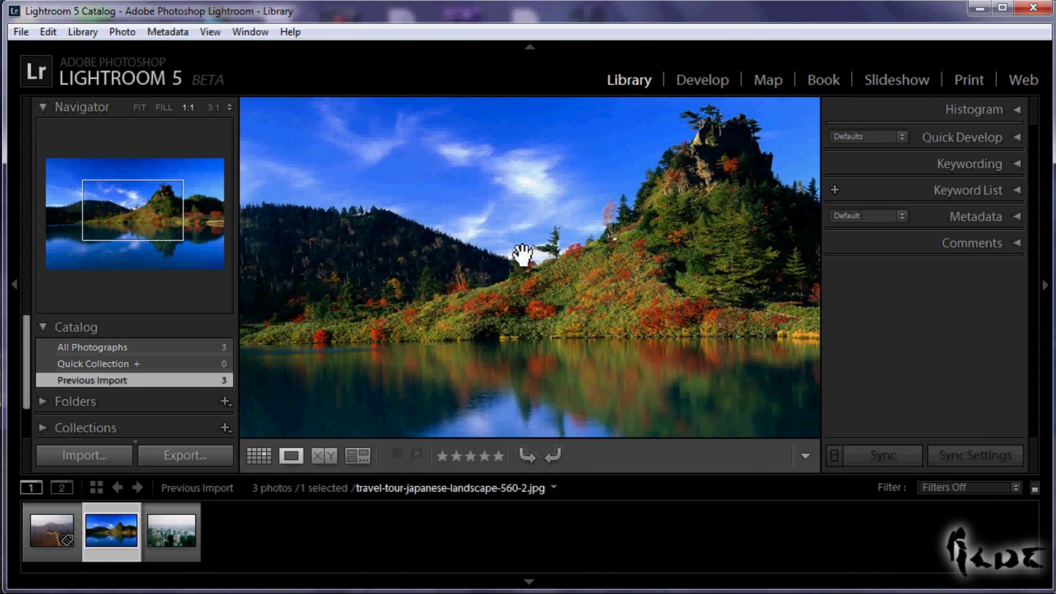
left_click_drag(703, 274, 447, 345)
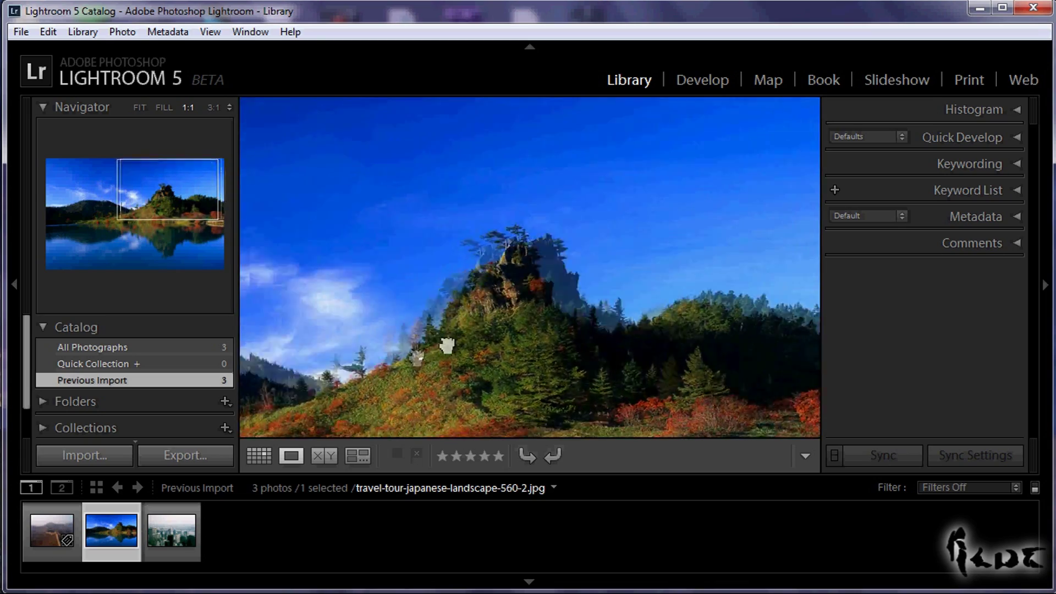
left_click(446, 345)
left_click(458, 297)
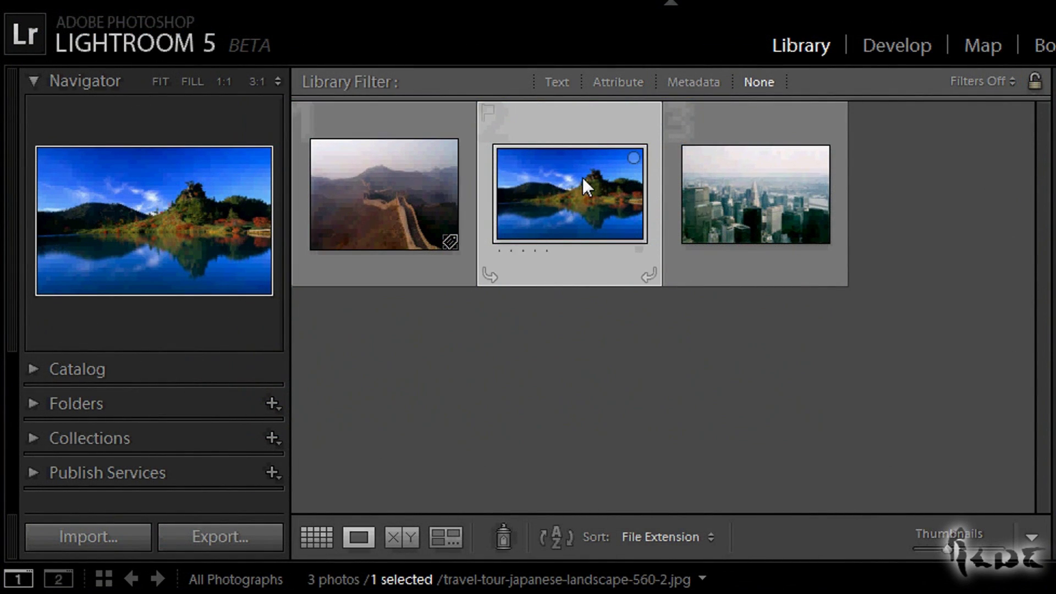
double_click(582, 177)
left_click(194, 81)
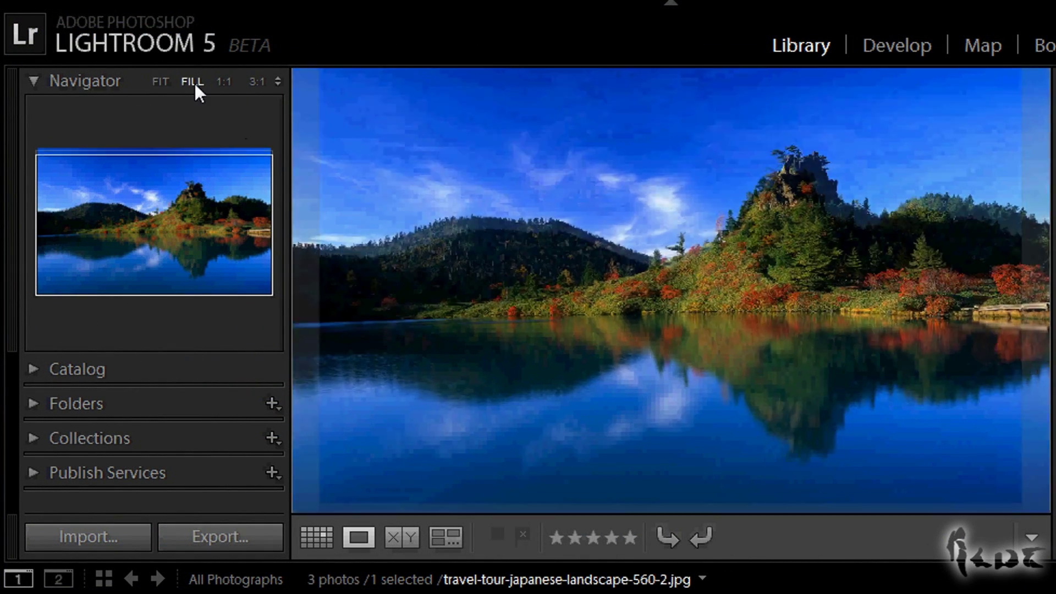
left_click(155, 82)
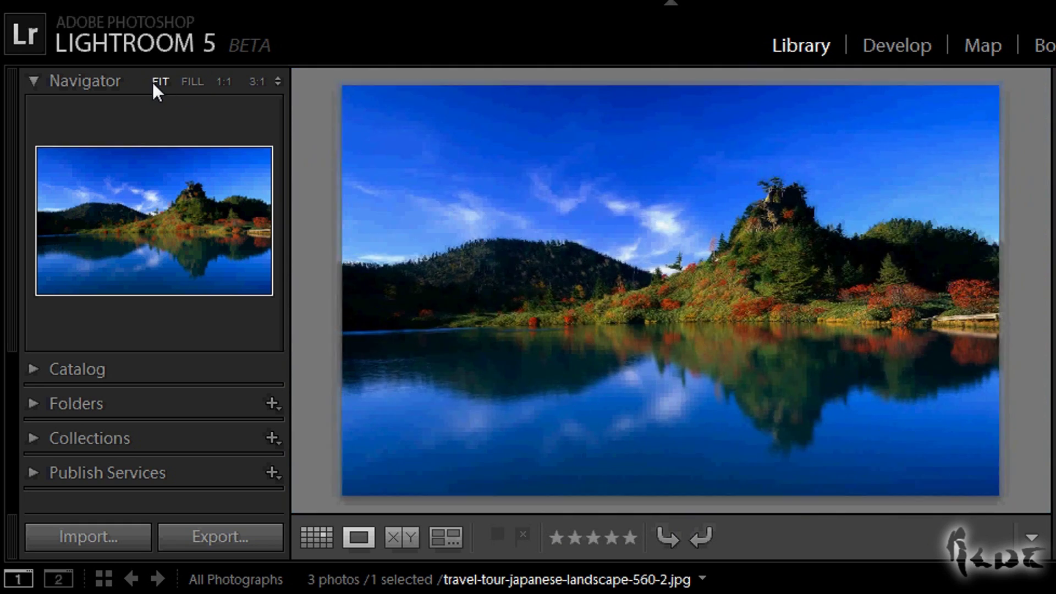
left_click(190, 82)
left_click(225, 82)
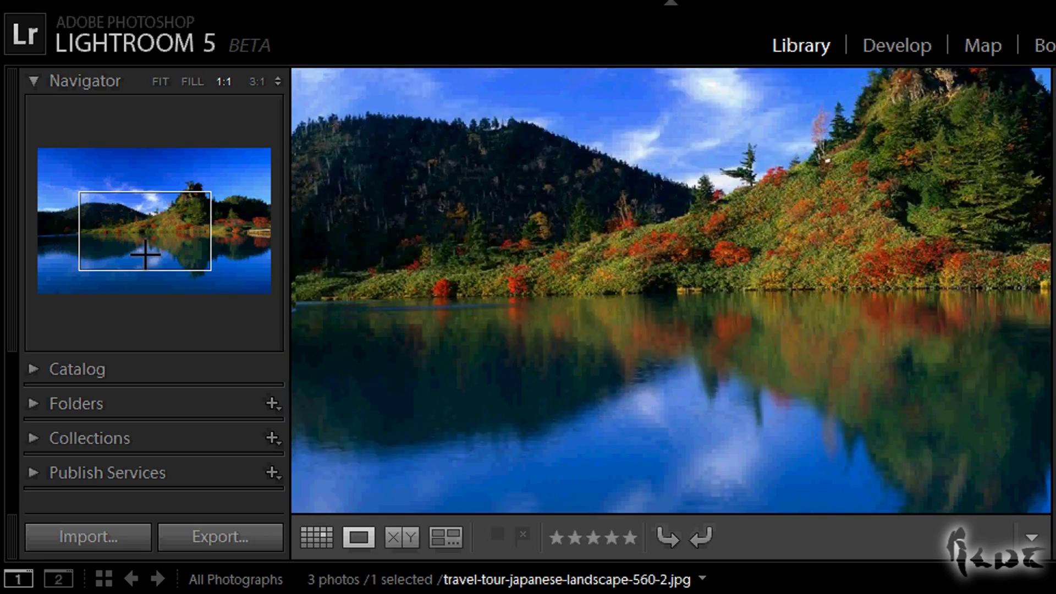
left_click_drag(146, 254, 128, 231)
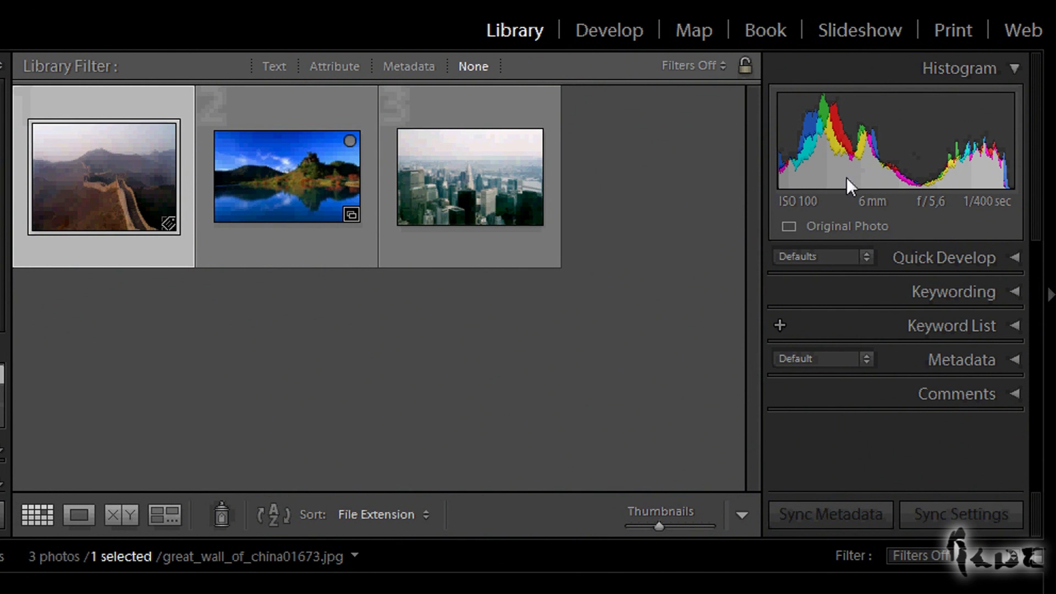
Select the skyline, then the lake landscape, and open the lake photo in Loupe view.
left_click(465, 197)
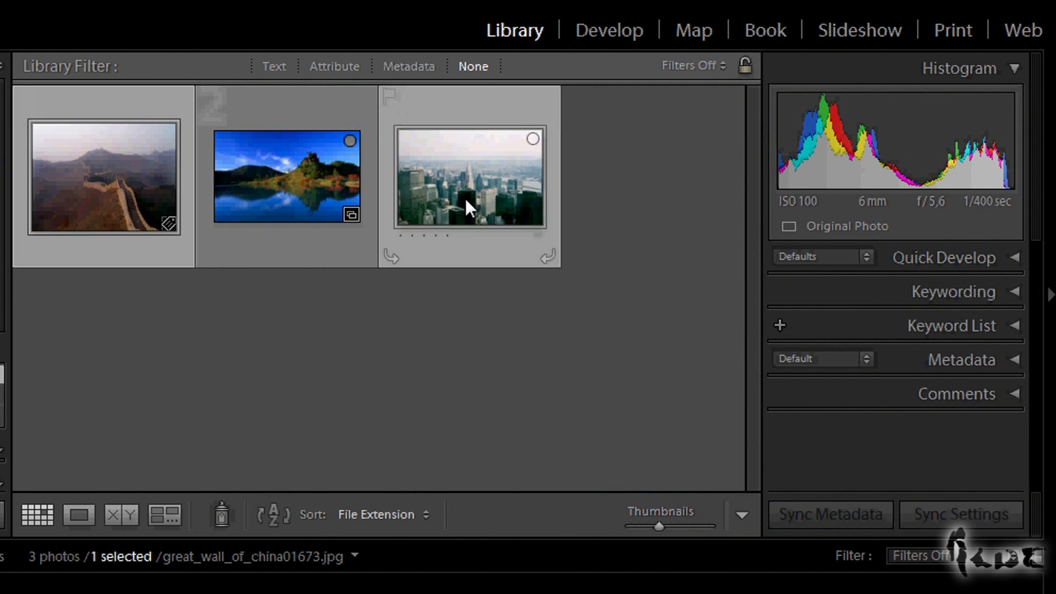
left_click(252, 181)
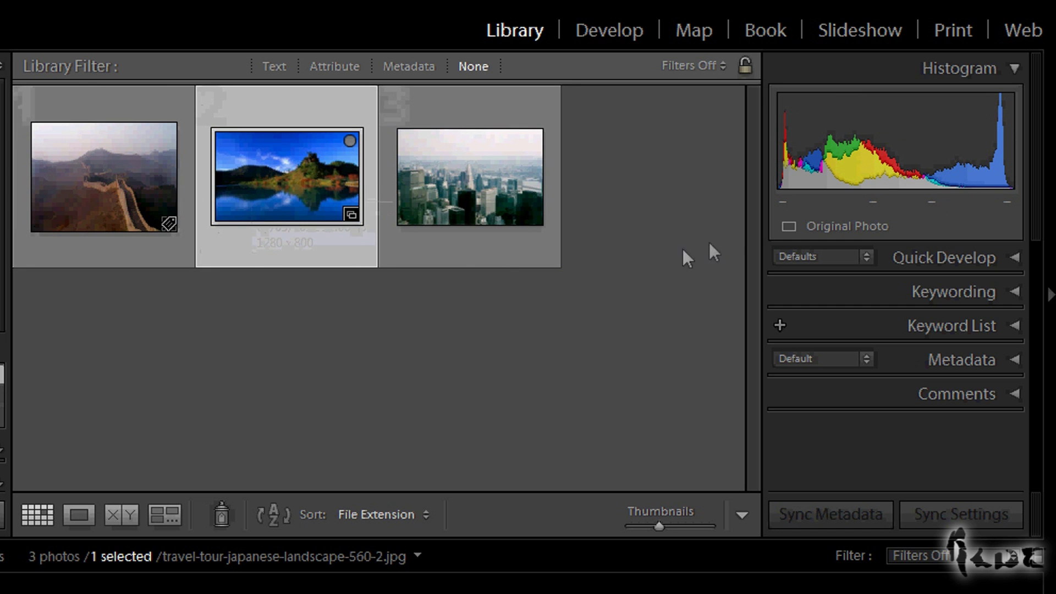
double_click(321, 169)
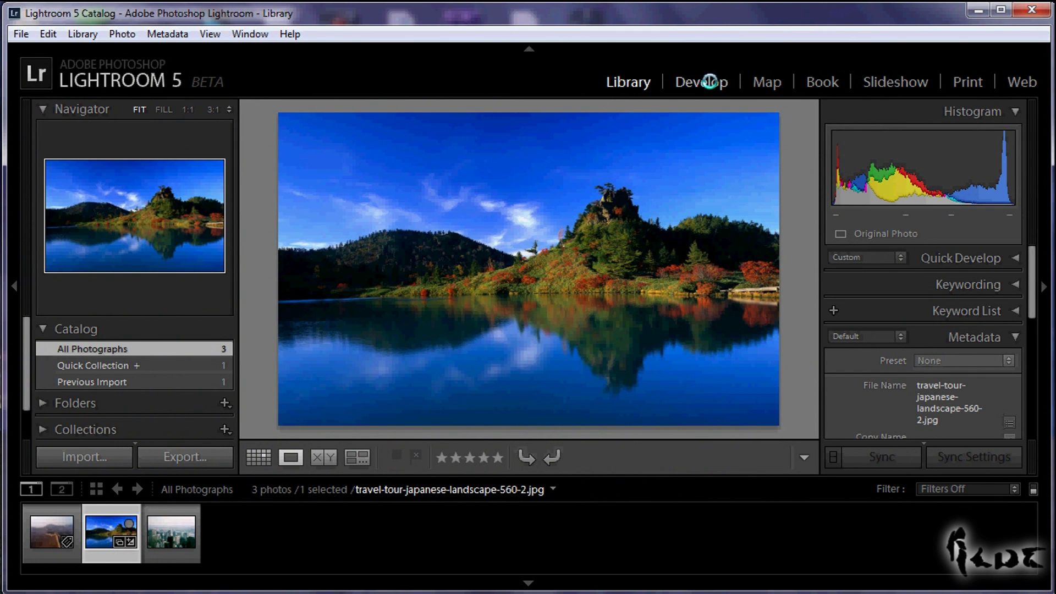
Open the lake landscape in Develop and expand the Basic panel to show its white balance.
left_click(710, 81)
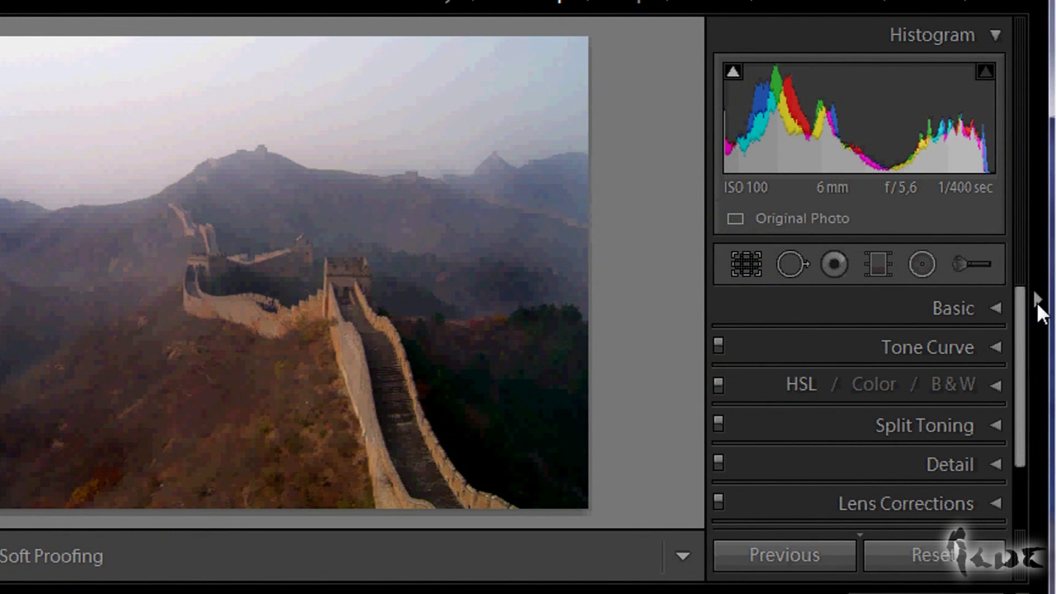
left_click(1037, 302)
left_click(1037, 302)
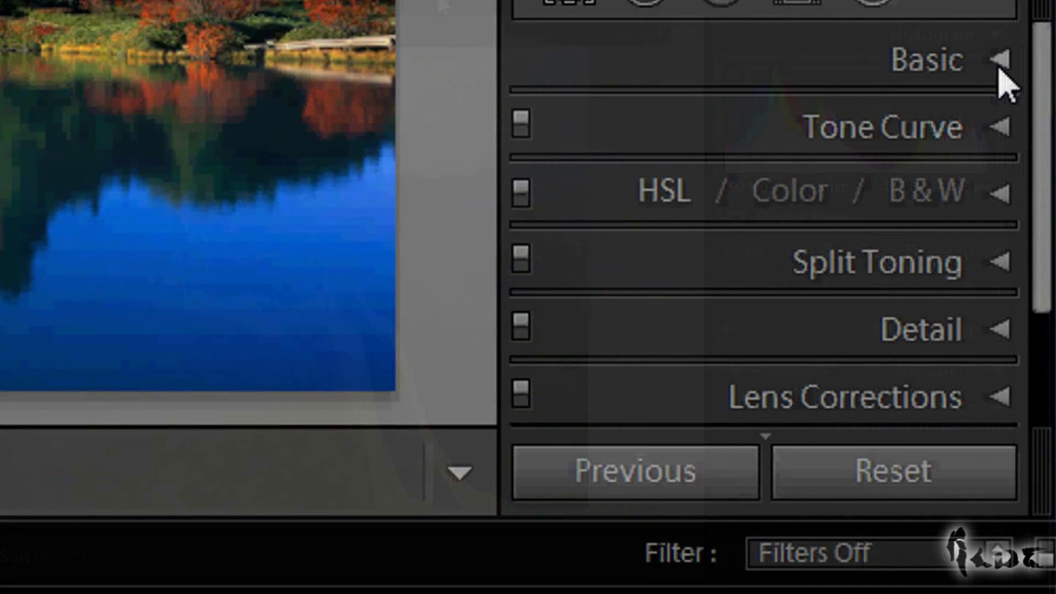
left_click(1001, 70)
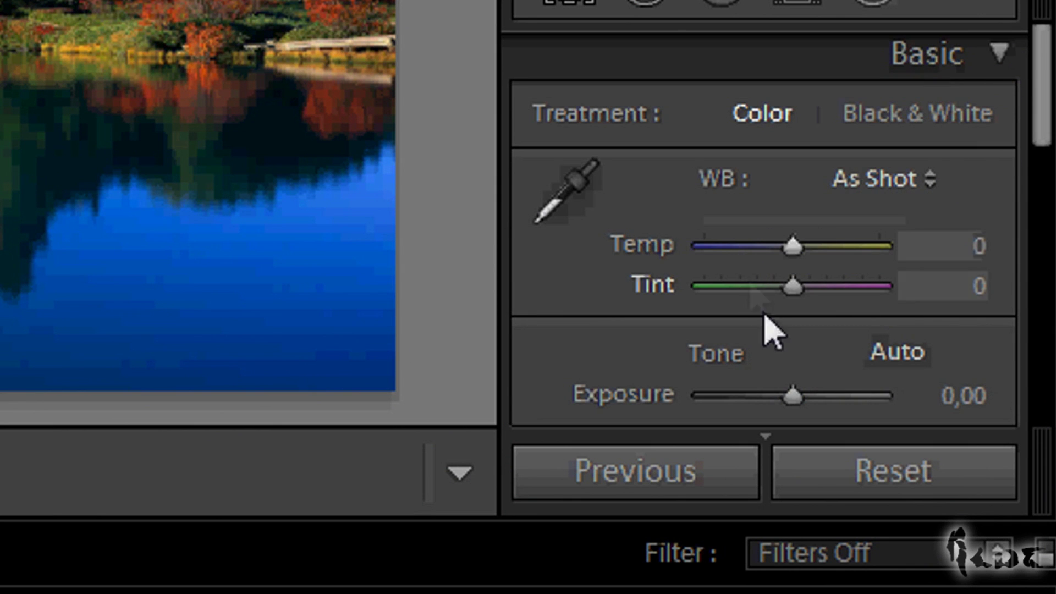
Adjust the white balance Temp, trying 56 before settling at -1 with Tint 0.
mouse_move(801, 246)
left_mouse_down()
mouse_move(884, 255)
mouse_move(695, 246)
mouse_move(811, 259)
left_mouse_up()
left_click(982, 246)
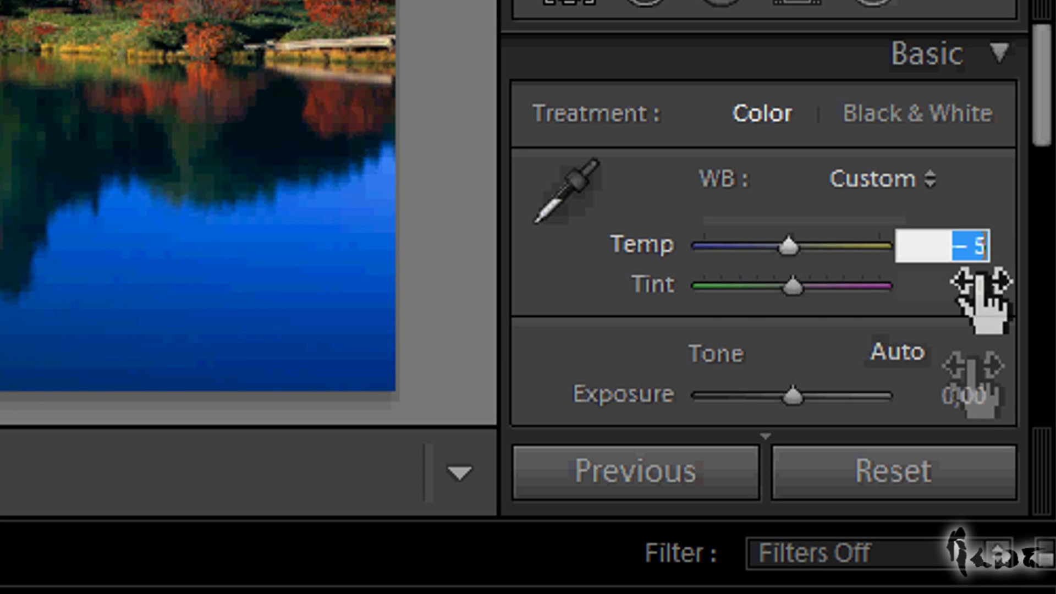
type("56")
key("Return")
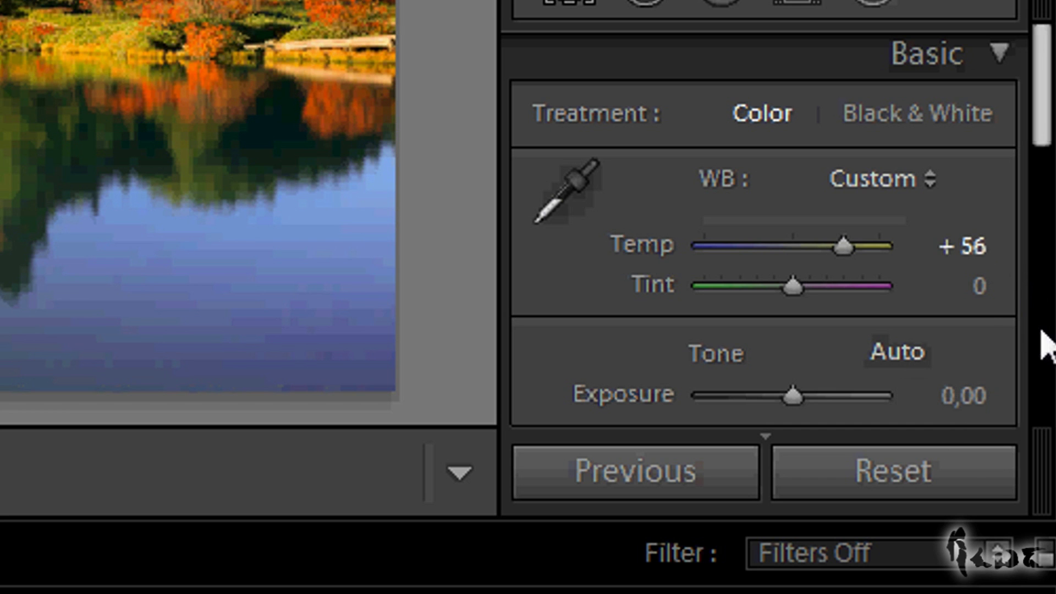
left_click_drag(985, 262, 851, 275)
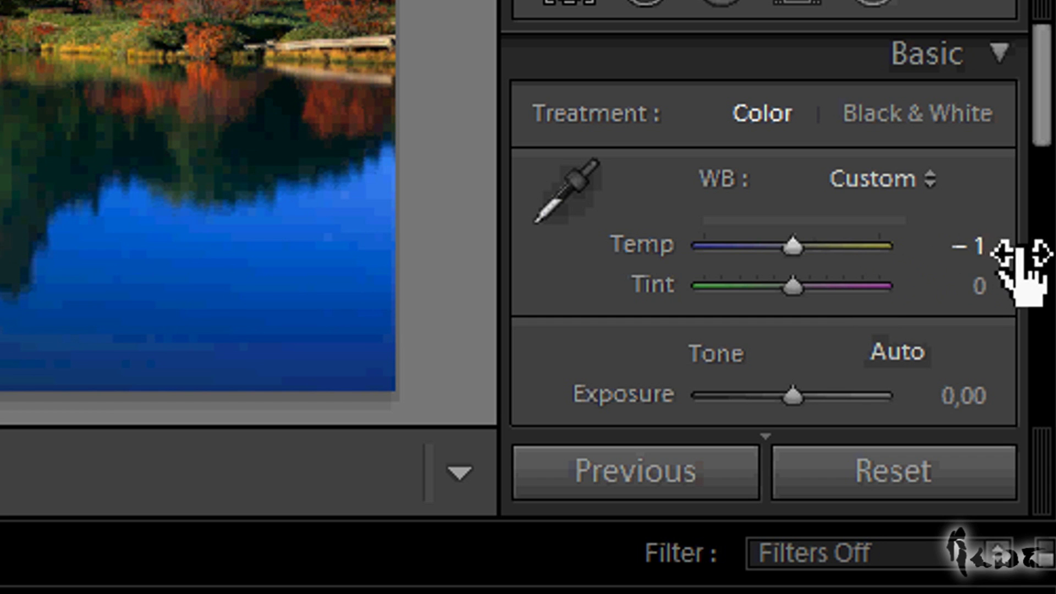
left_click(998, 246)
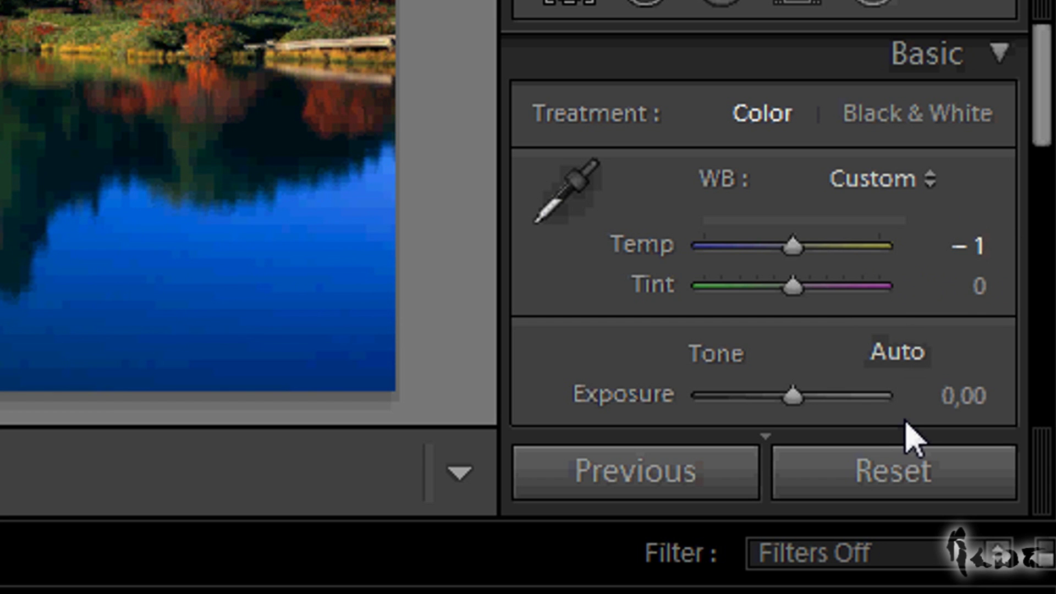
left_click_drag(1037, 99, 1039, 123)
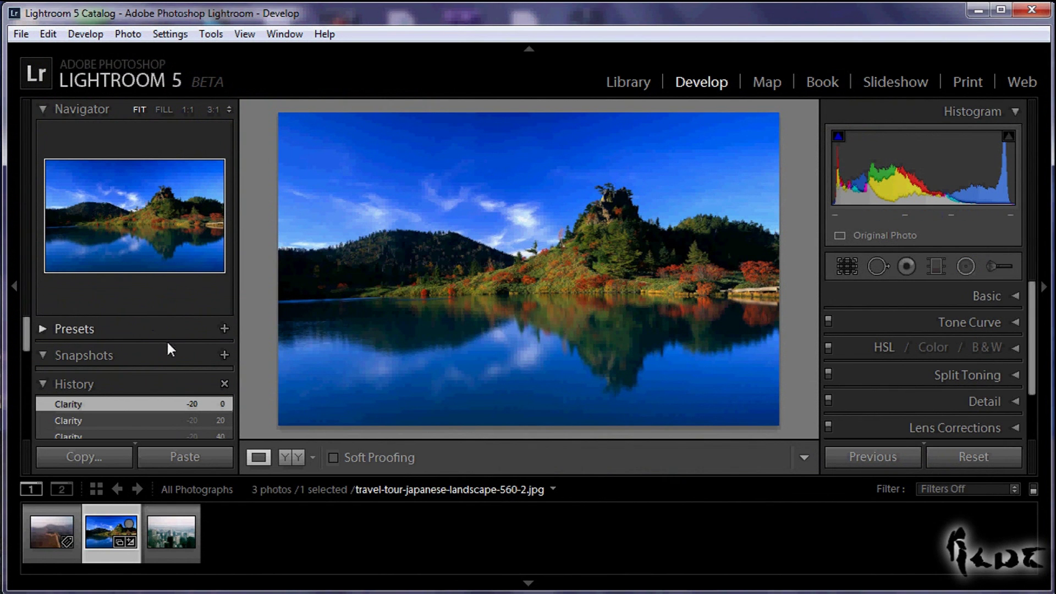
Collapse History and Navigator, then create a snapshot named 'Original Photo'.
left_click(43, 383)
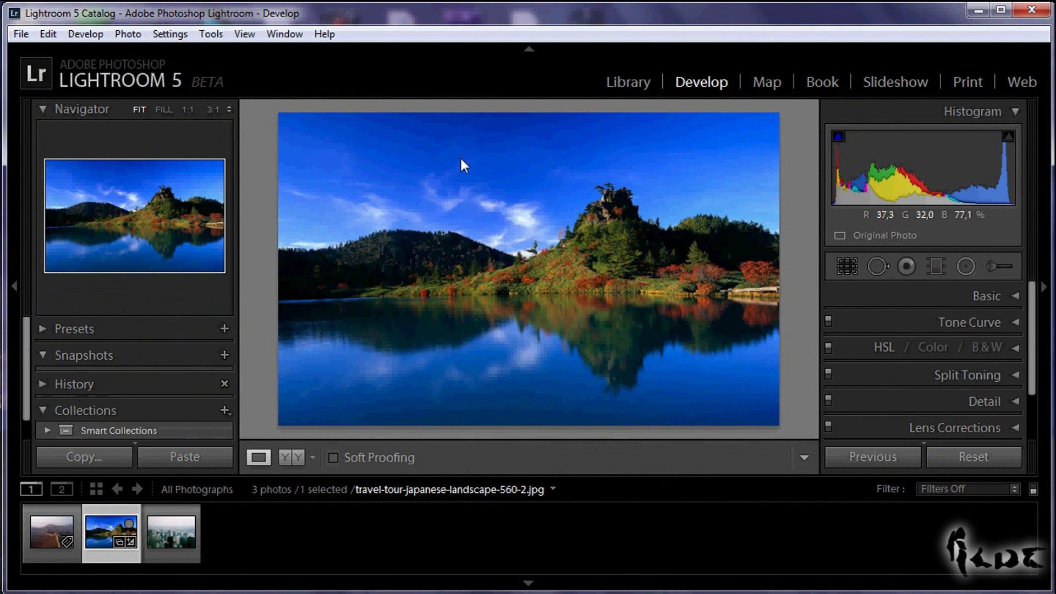
left_click(48, 109)
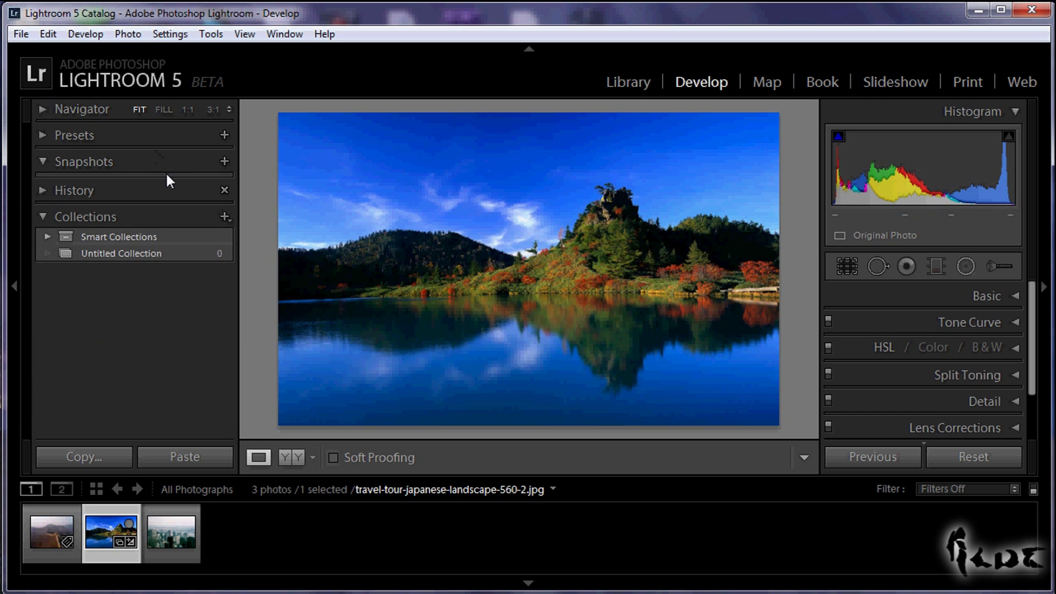
left_click(45, 160)
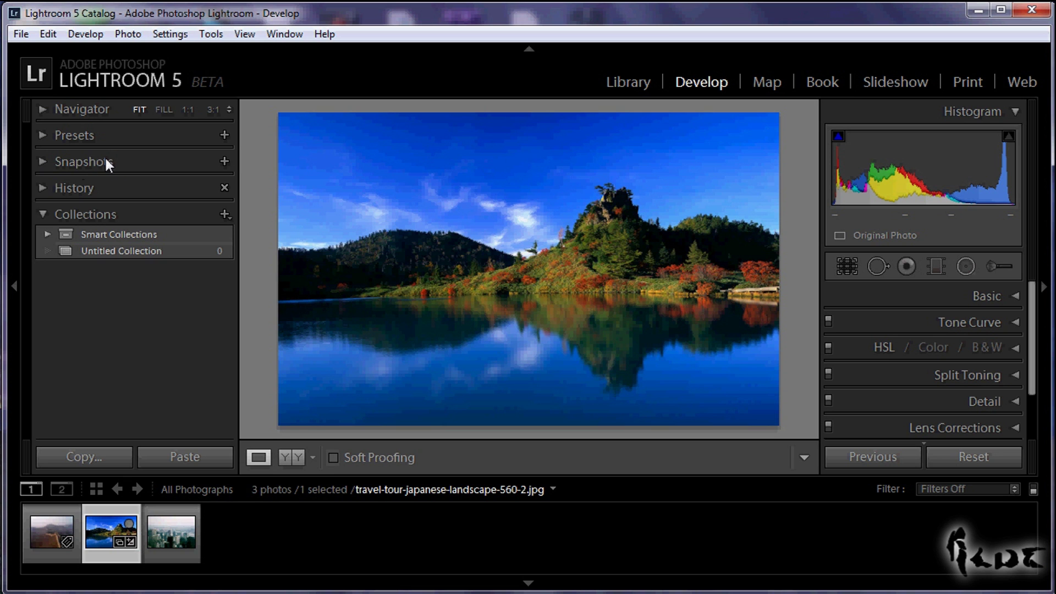
left_click(226, 161)
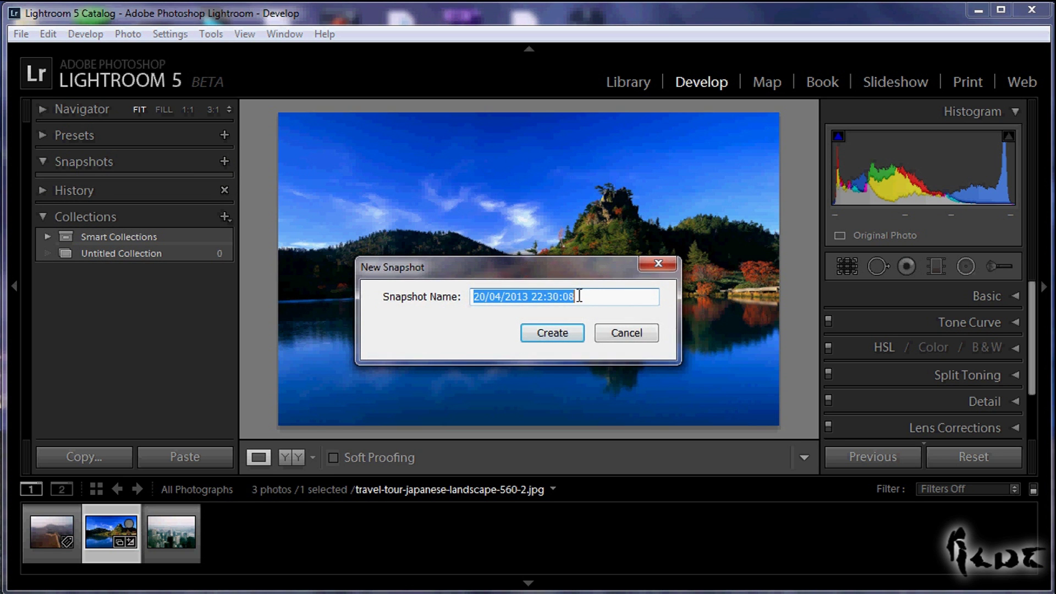
double_click(577, 297)
left_click_drag(577, 297, 311, 286)
type("Original Photo")
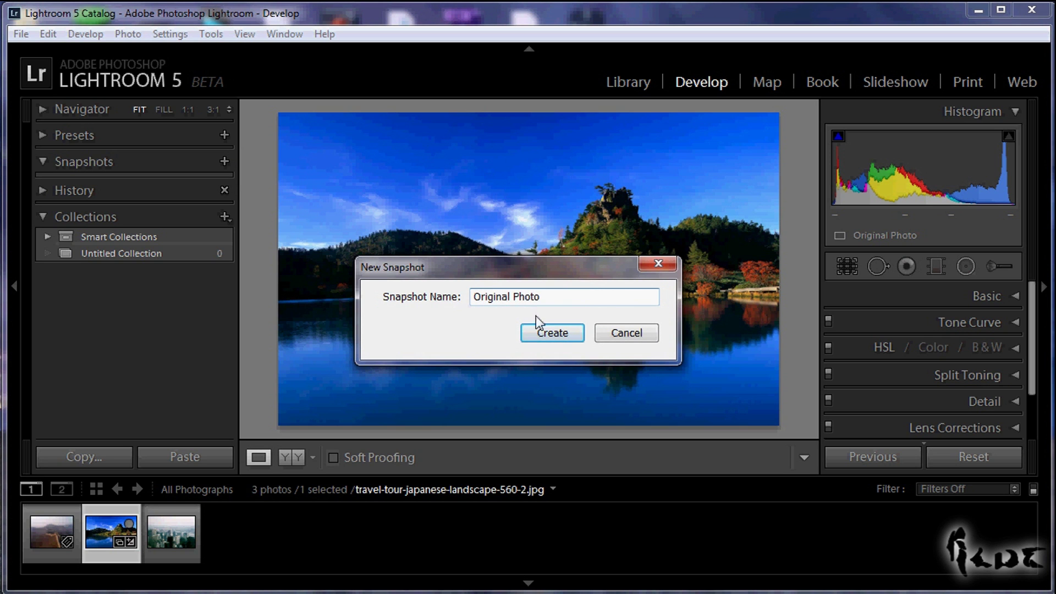
left_click(539, 329)
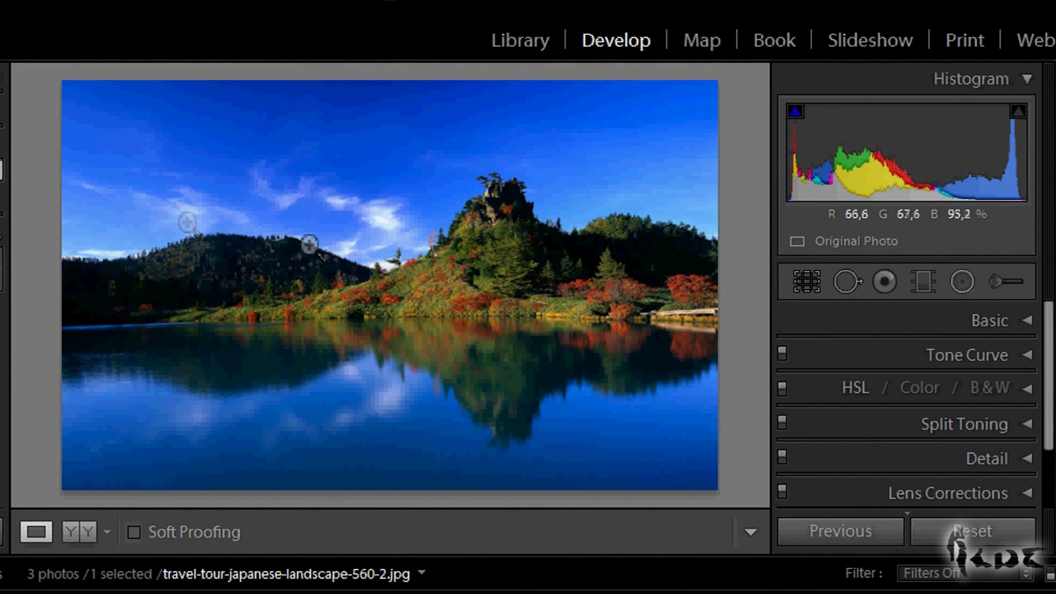
Redraw and resize the crop rectangle, rotate about 22 degrees, and finish cropping.
left_click(810, 276)
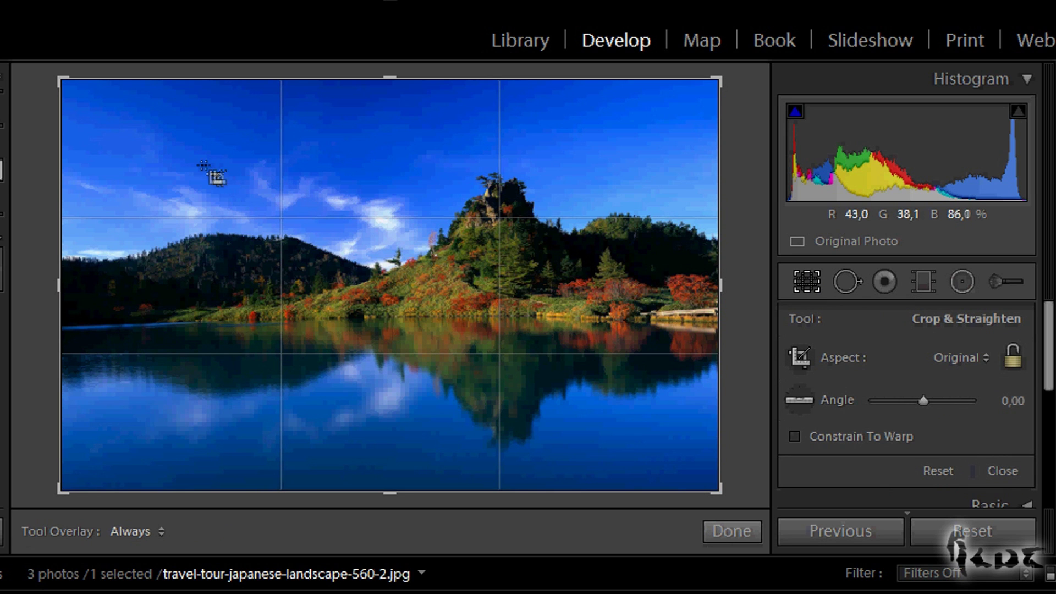
left_click_drag(182, 169, 658, 400)
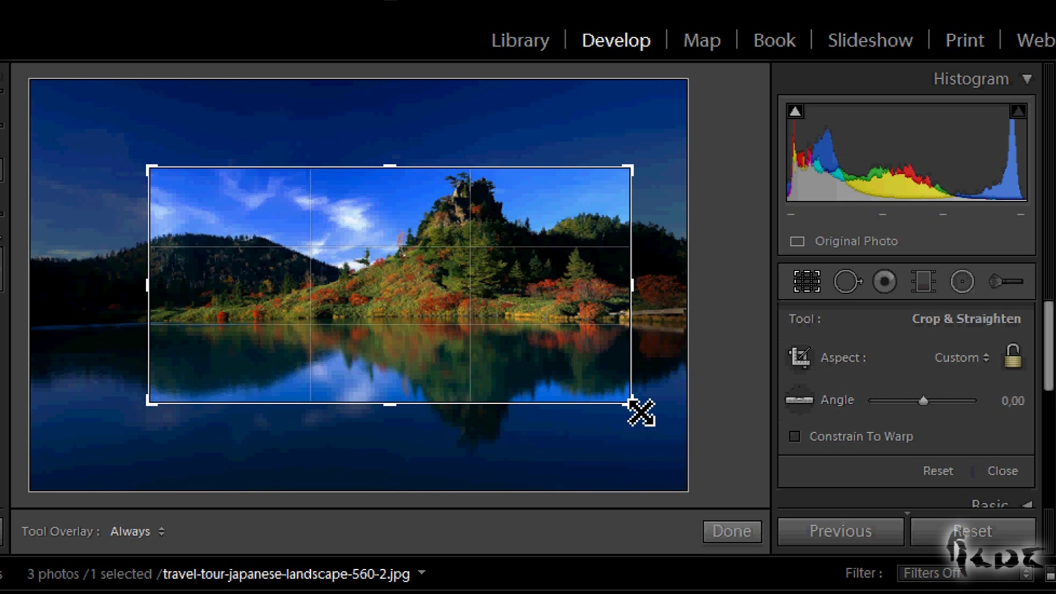
left_click_drag(641, 413, 543, 454)
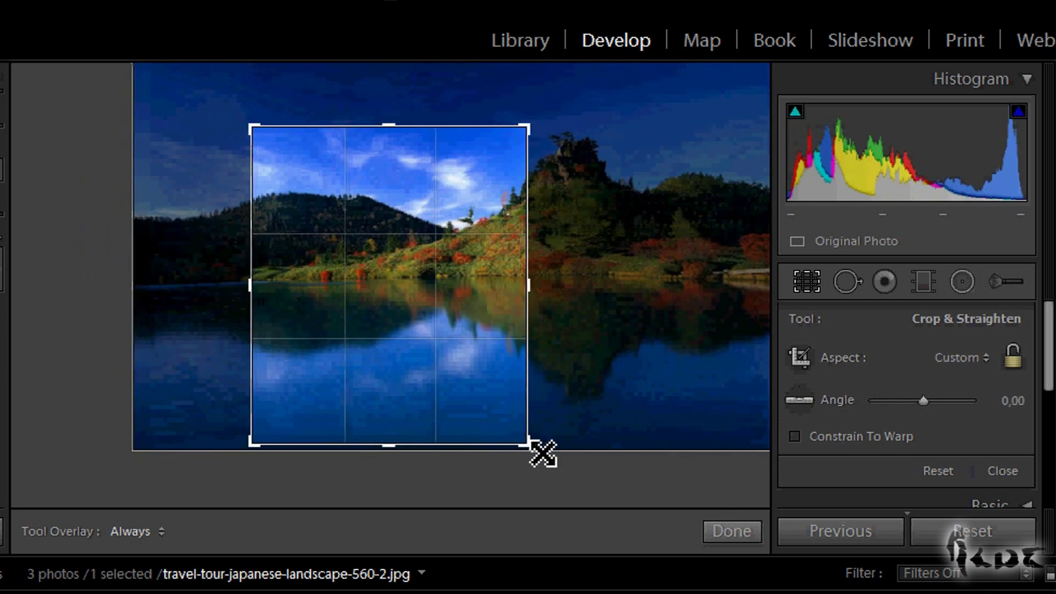
left_click_drag(245, 132, 176, 83)
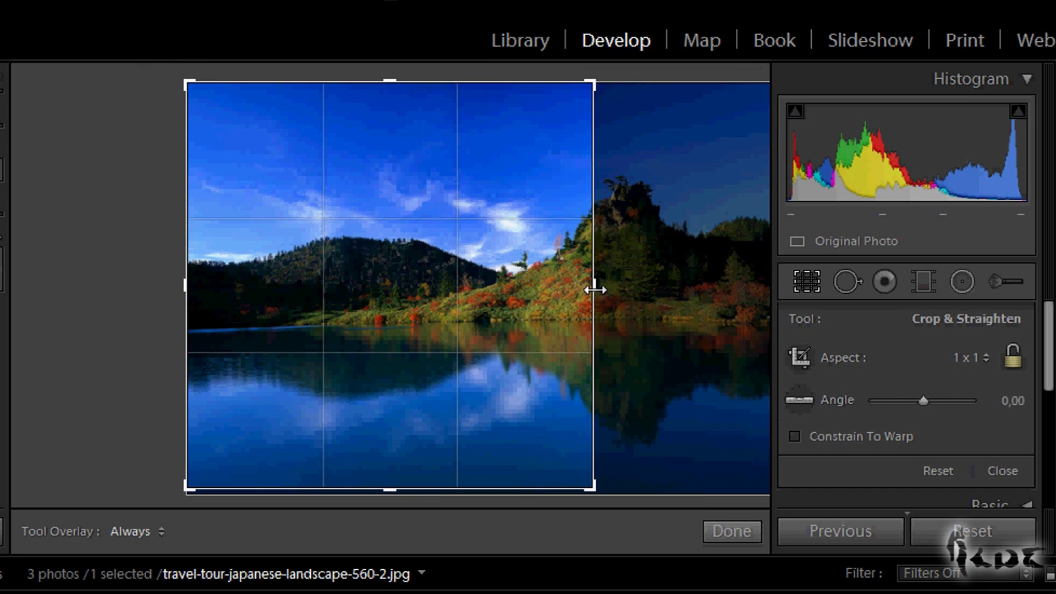
left_click_drag(594, 290, 754, 302)
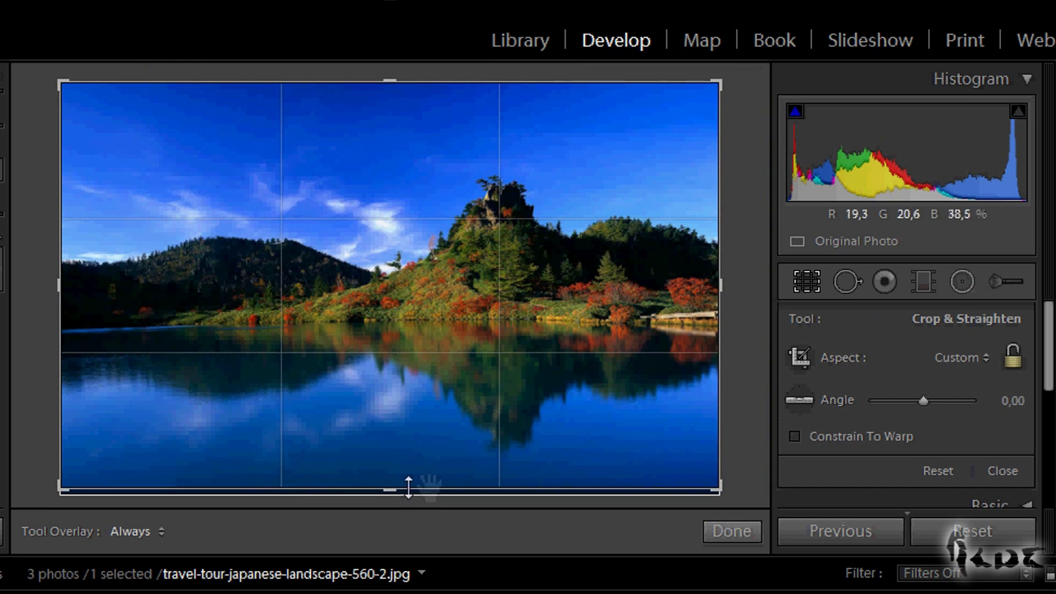
left_click_drag(408, 487, 389, 495)
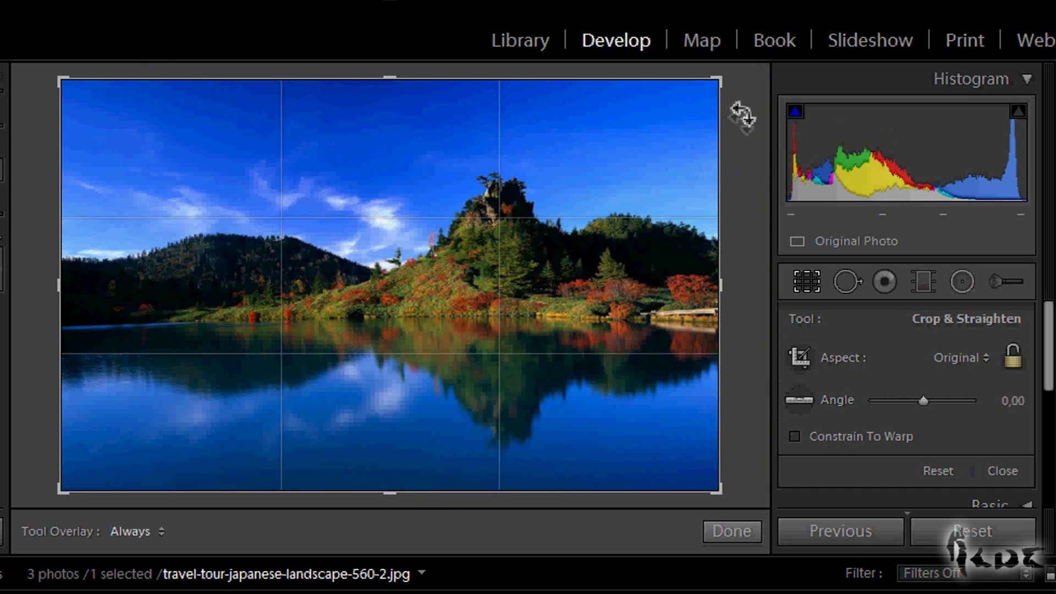
left_click_drag(744, 92, 731, 245)
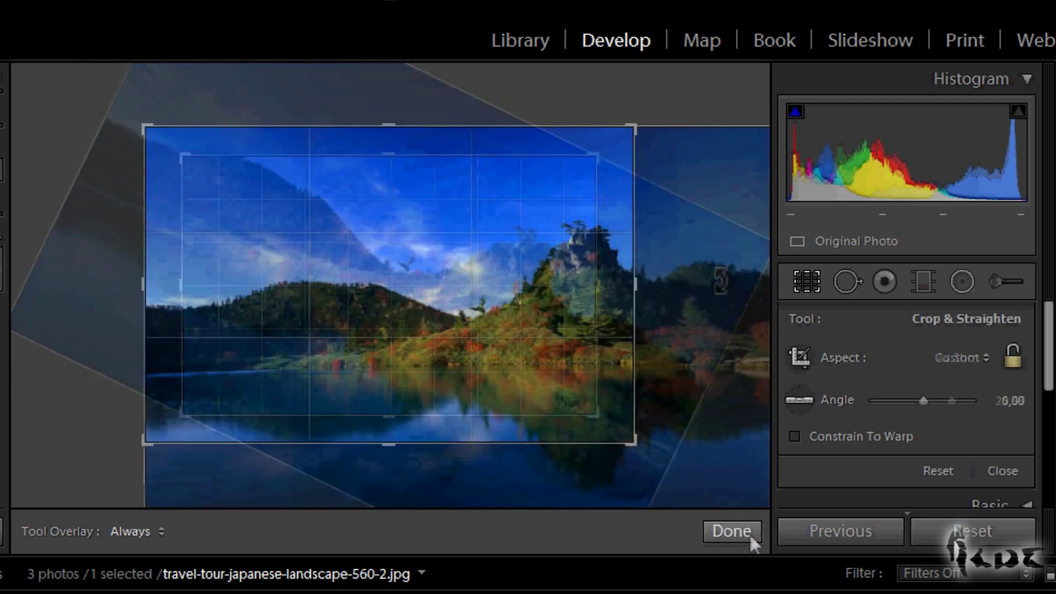
left_click(749, 533)
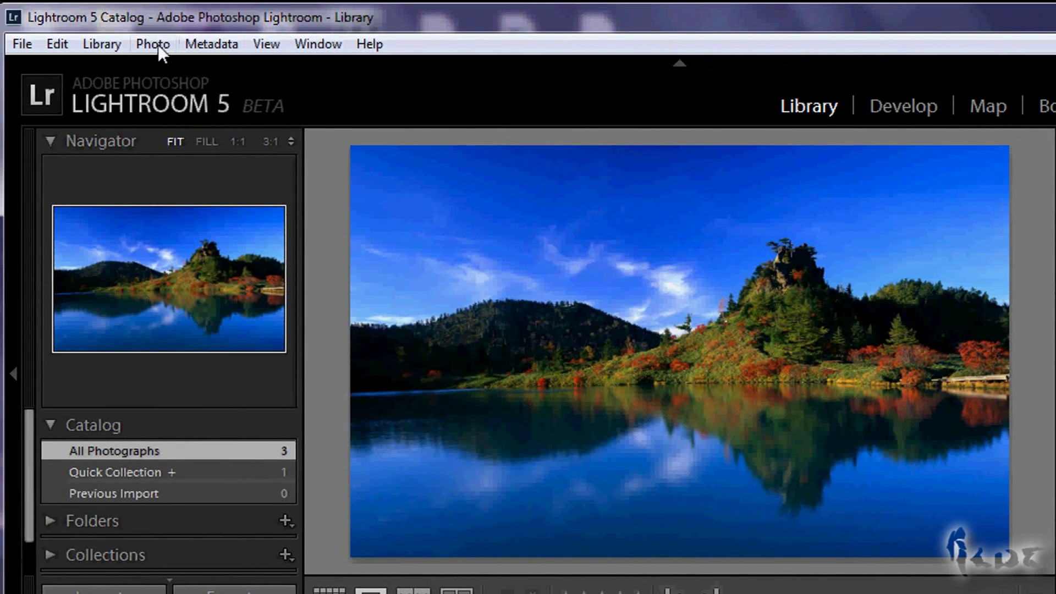
Flip the lake photo horizontally and return to the Develop module with D.
left_click(153, 44)
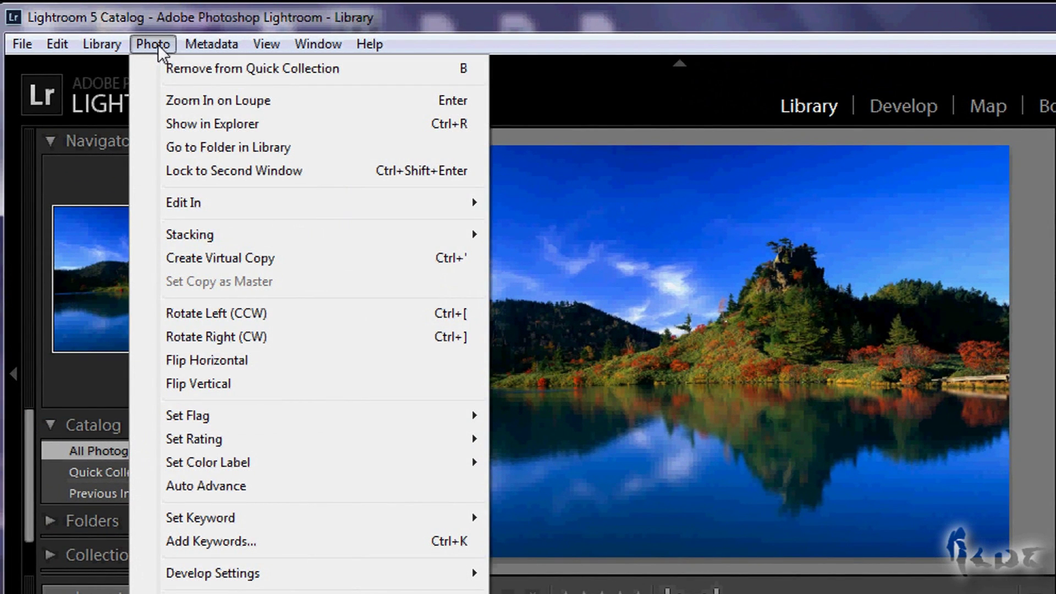
left_click(276, 361)
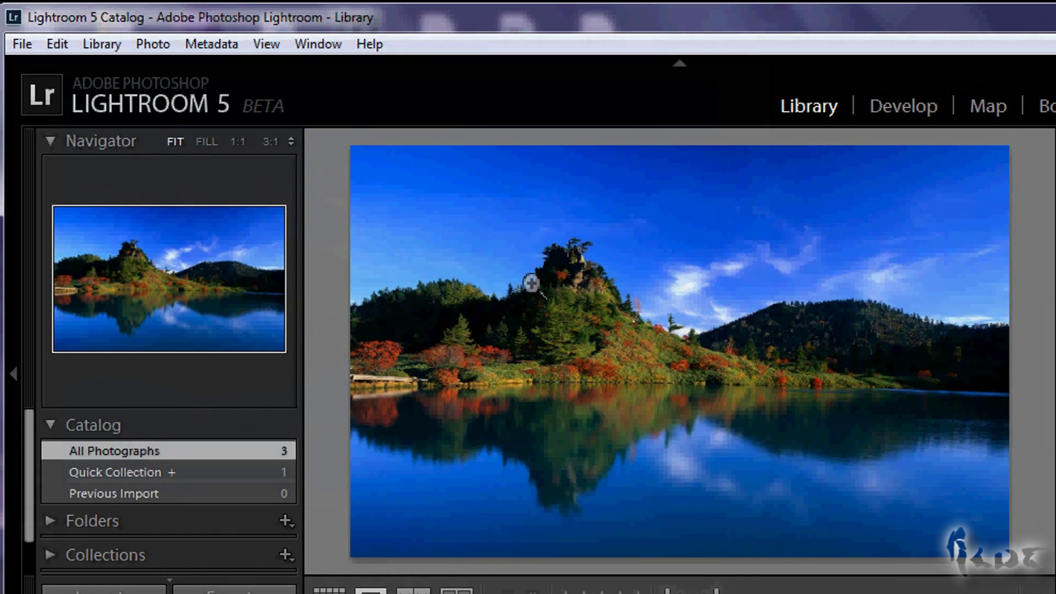
key("d")
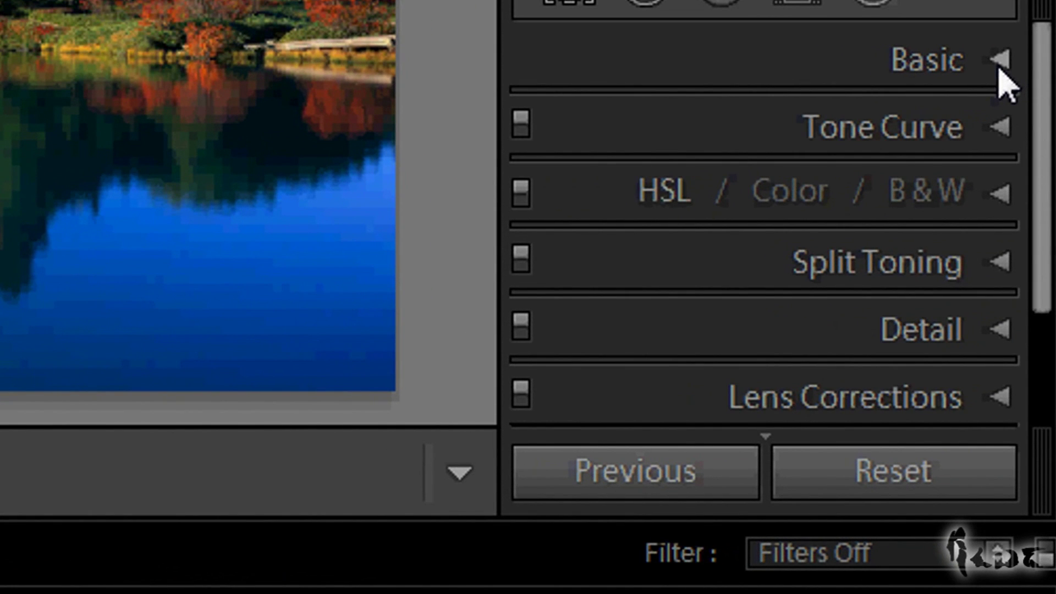
left_click(1000, 68)
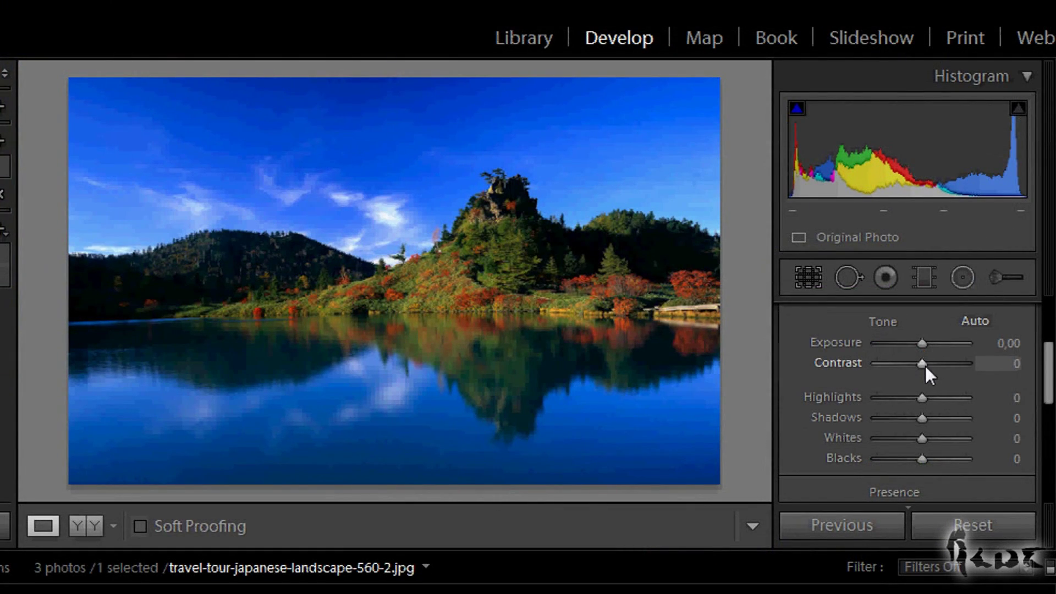
mouse_move(925, 365)
left_mouse_down()
mouse_move(969, 369)
mouse_move(892, 379)
mouse_move(851, 368)
mouse_move(930, 378)
left_mouse_up()
left_click_drag(922, 343, 927, 343)
left_click_drag(922, 397, 978, 407)
double_click(966, 398)
left_click_drag(927, 342, 867, 363)
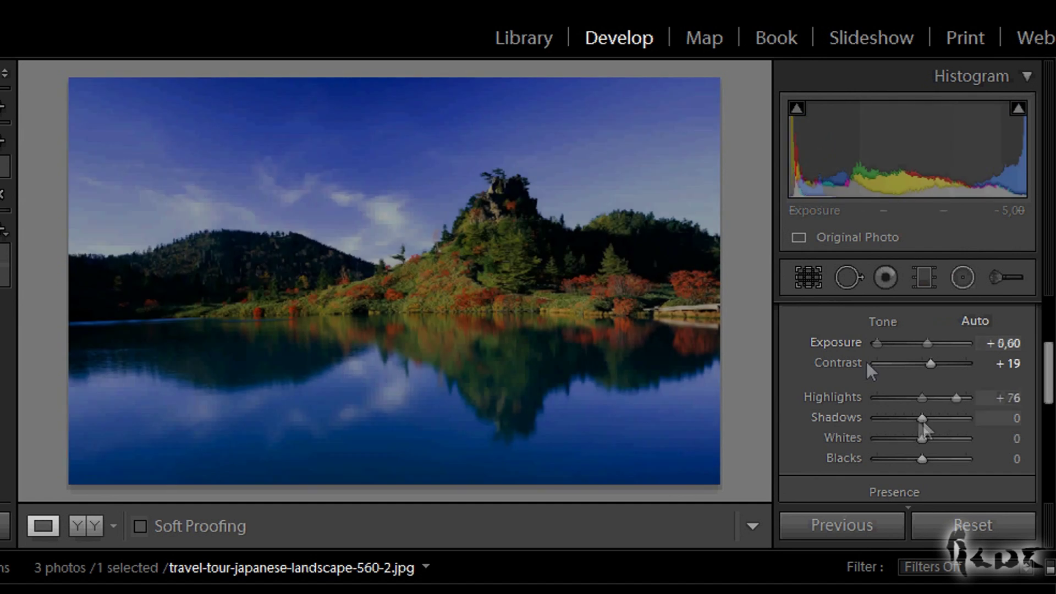
left_click_drag(923, 419, 896, 400)
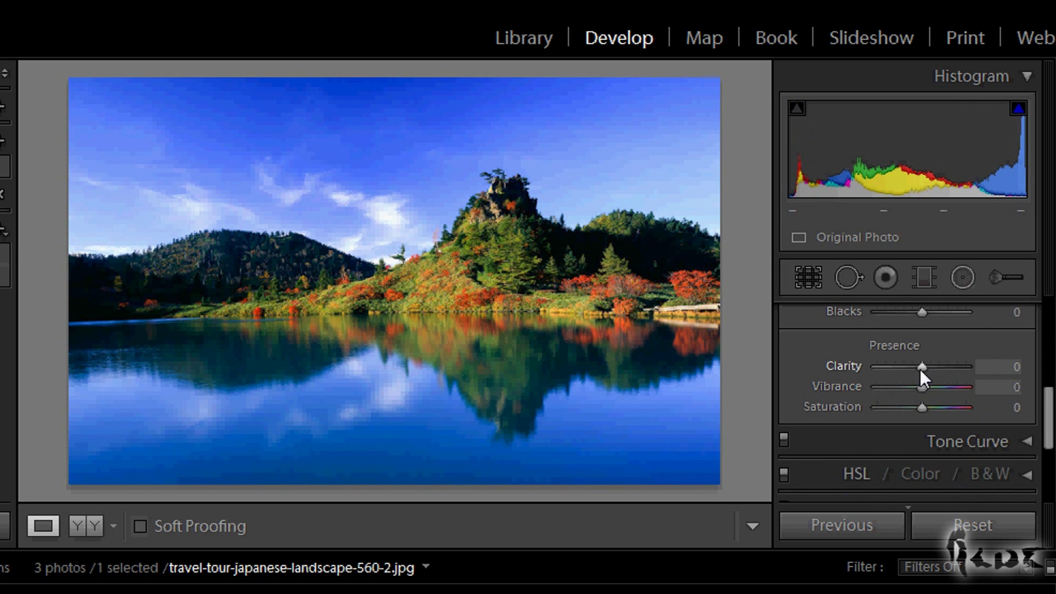
left_click_drag(923, 367, 814, 374)
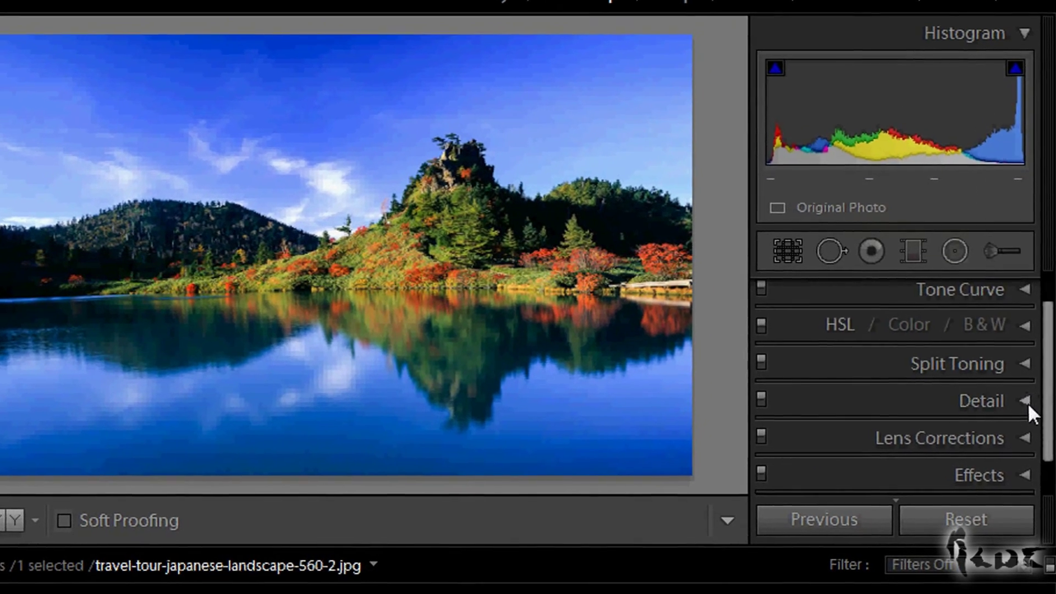
Set Detail Sharpening Amount to 39, preview the red bushes, then collapse Detail.
left_click(1027, 410)
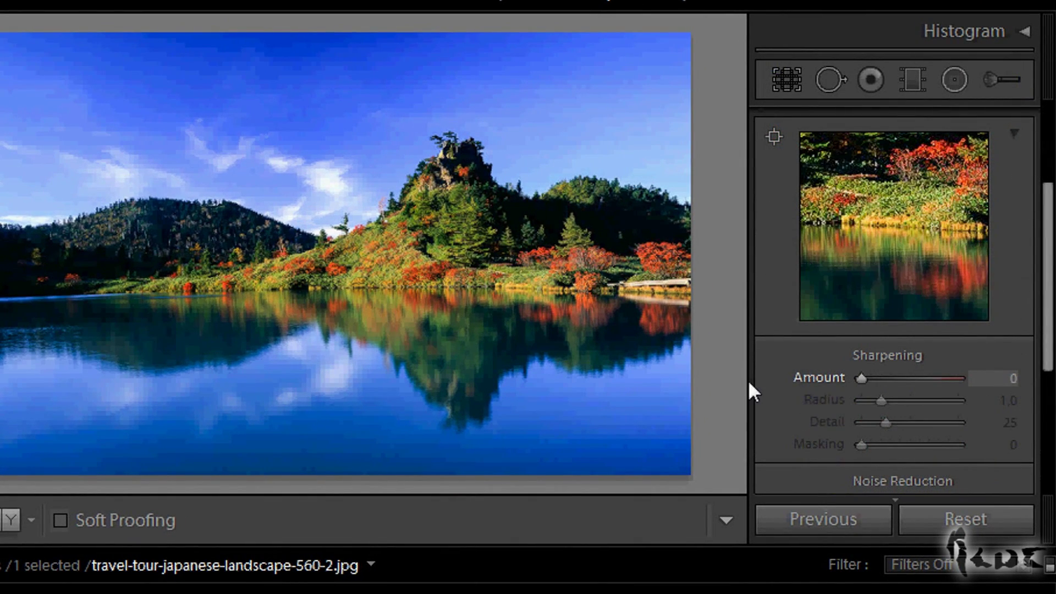
left_click_drag(808, 379, 959, 378)
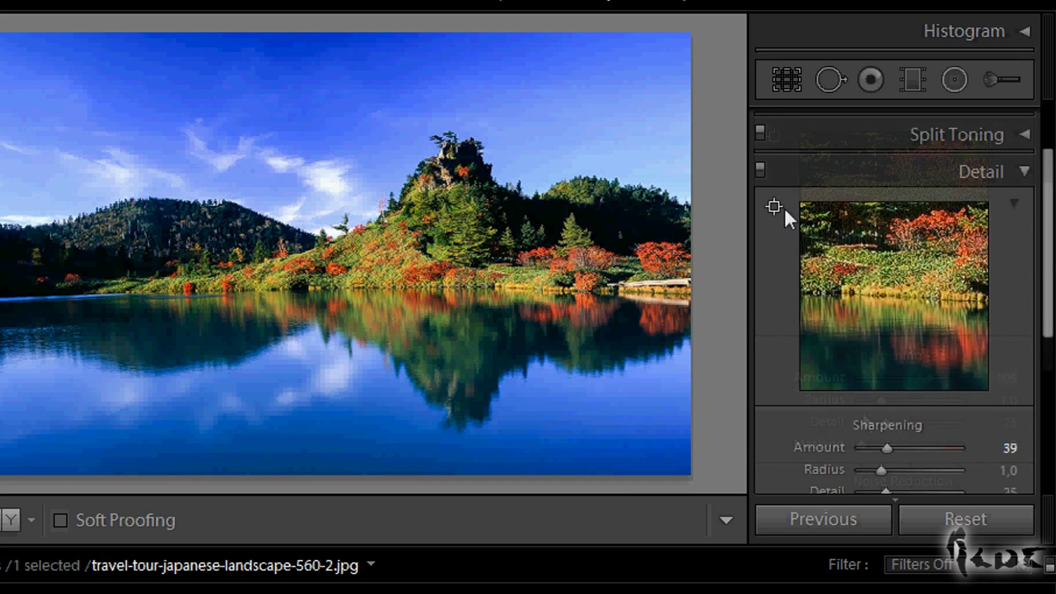
left_click(775, 207)
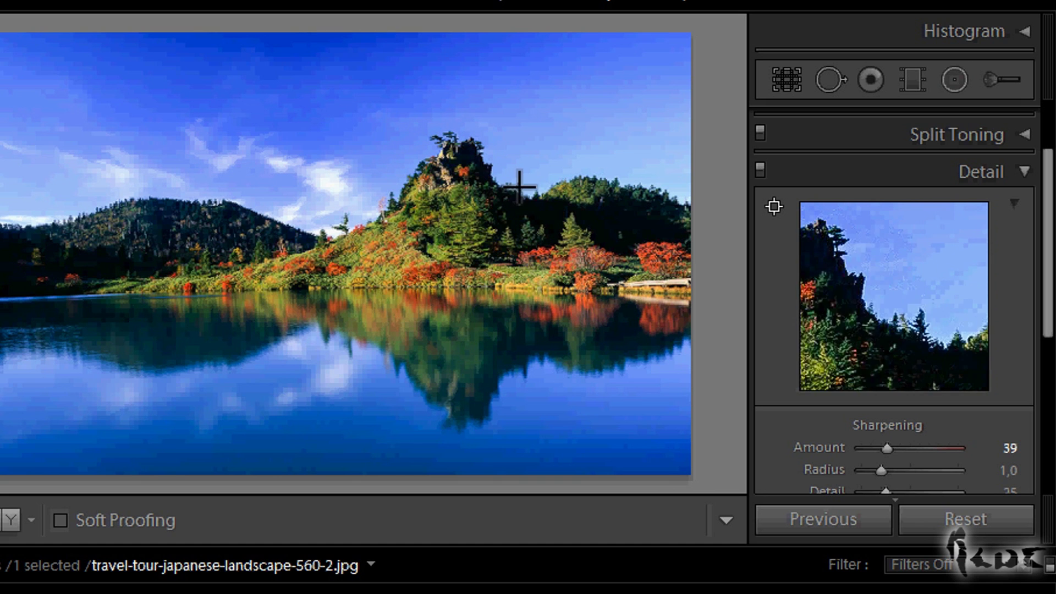
left_click(580, 236)
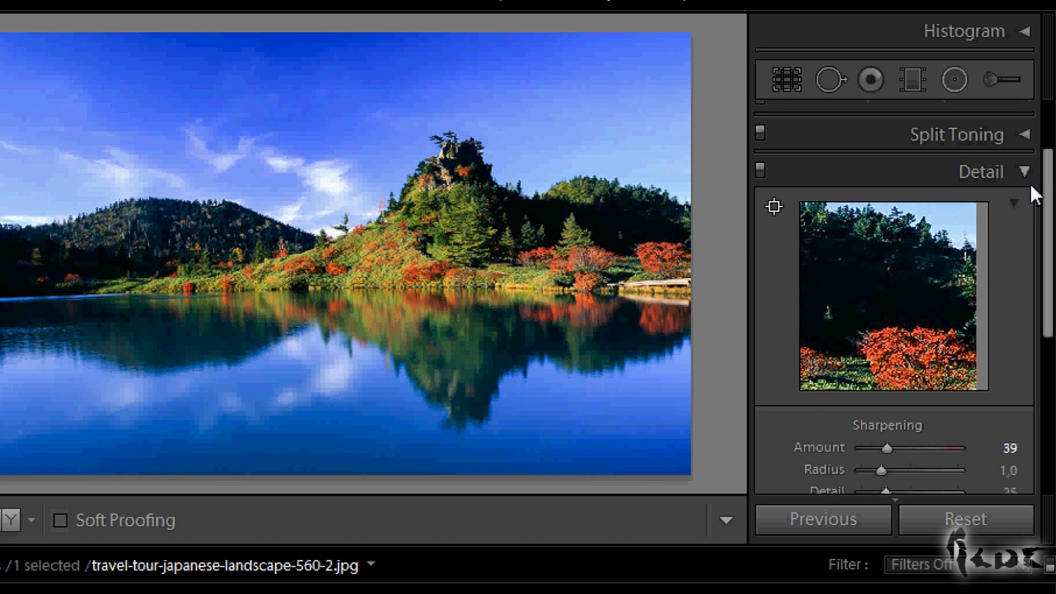
left_click(1029, 179)
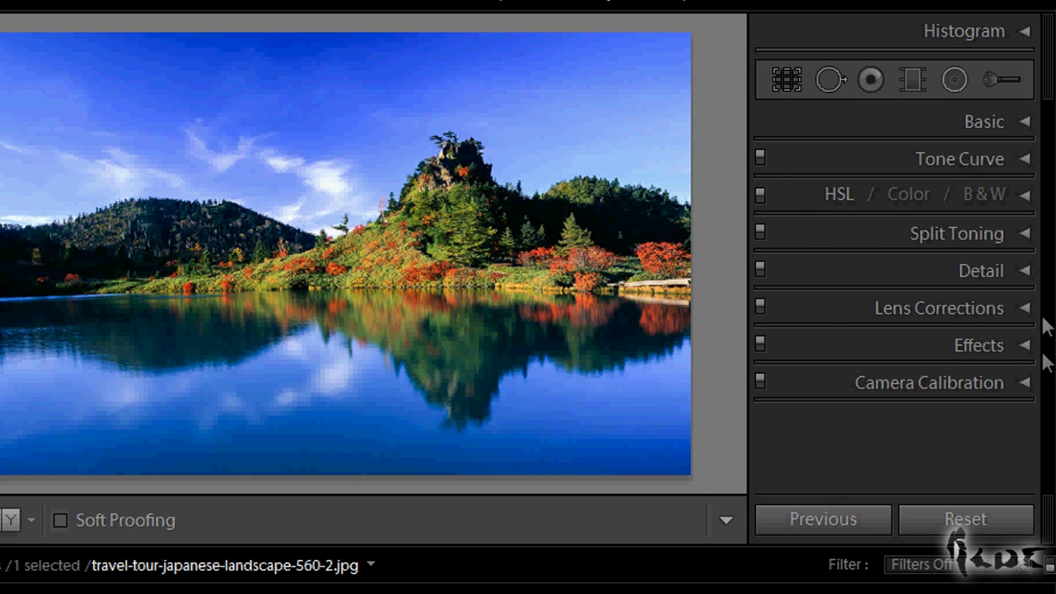
Set Split Toning Shadows to Hue 360, Saturation 51, with Balance +12.
left_click(1027, 231)
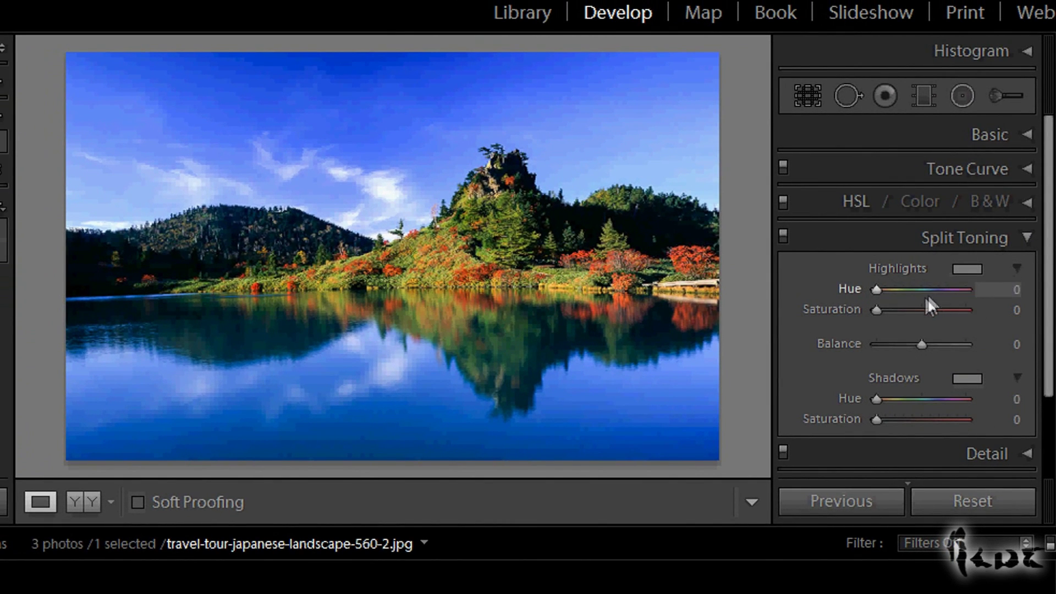
left_click_drag(876, 310, 948, 315)
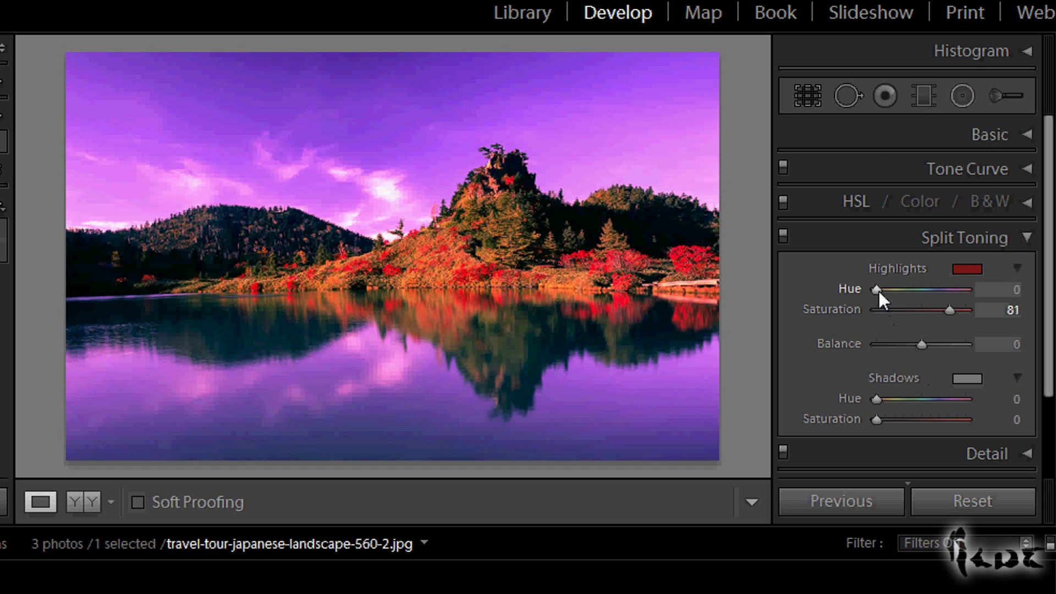
mouse_move(879, 291)
left_mouse_down()
mouse_move(979, 296)
mouse_move(879, 296)
left_mouse_up()
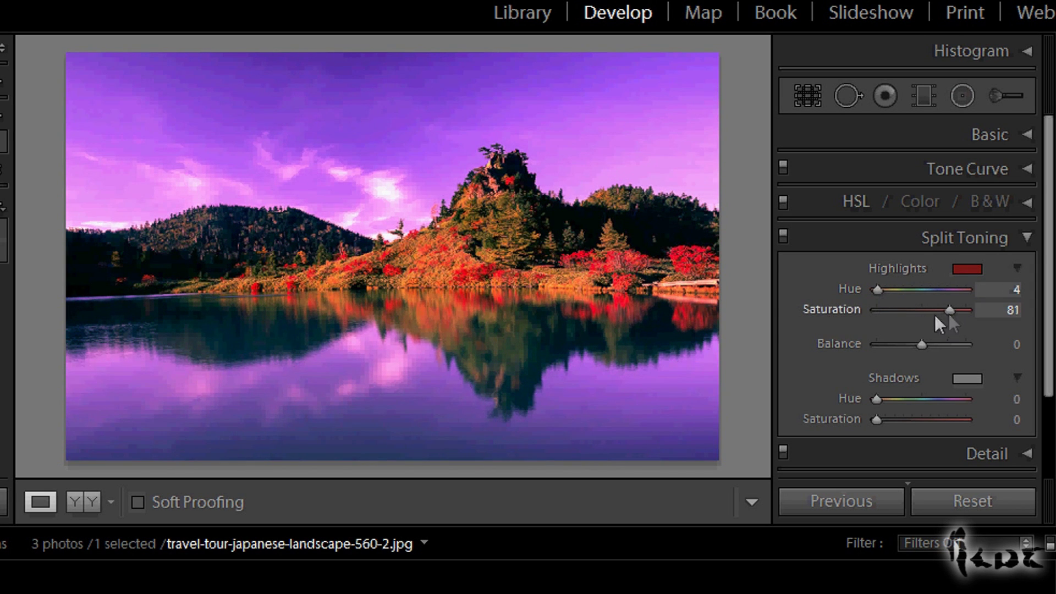
left_click_drag(943, 311, 878, 313)
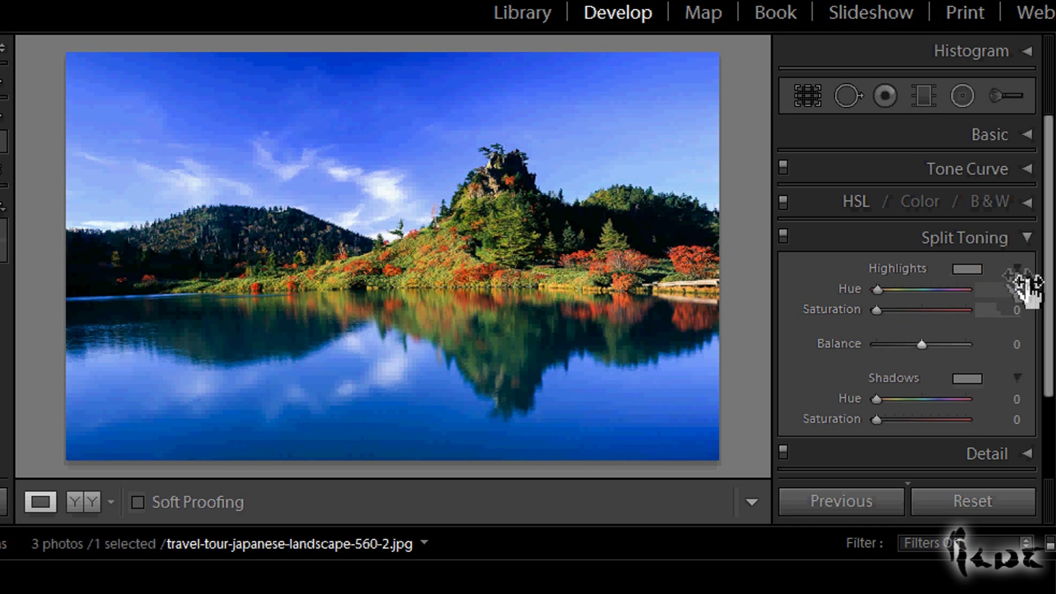
left_click_drag(1044, 314, 1051, 352)
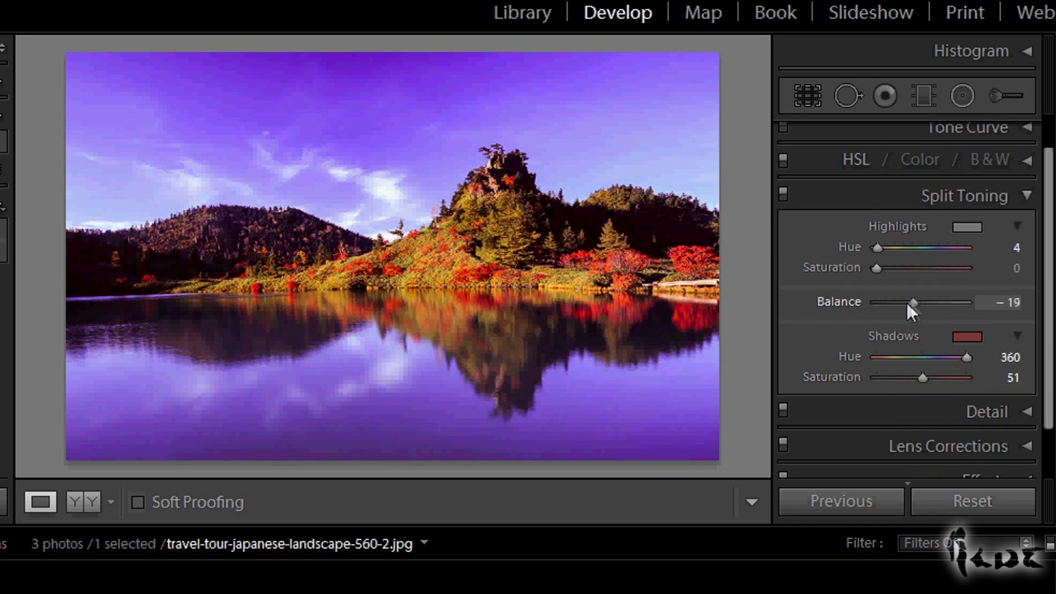
left_click_drag(908, 304, 956, 312)
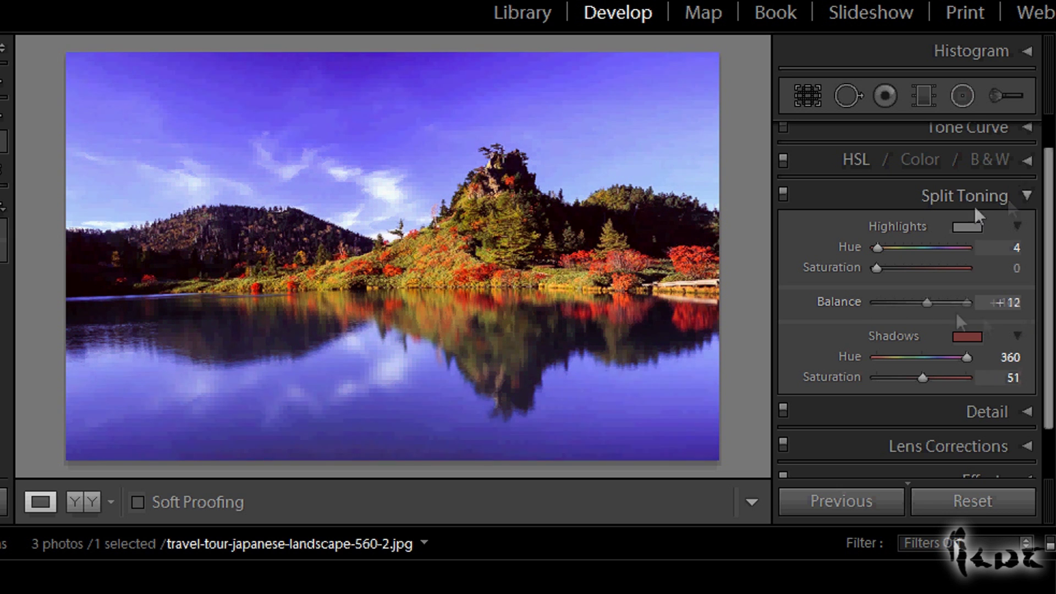
Toggle Split Toning off and on to compare, leaving it enabled.
left_click(783, 192)
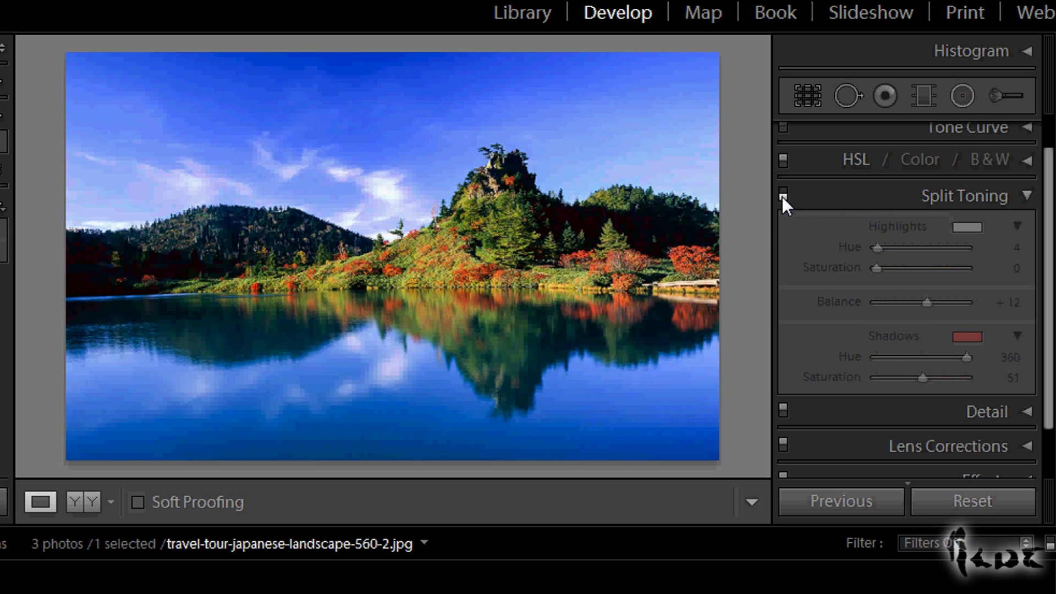
left_click(781, 194)
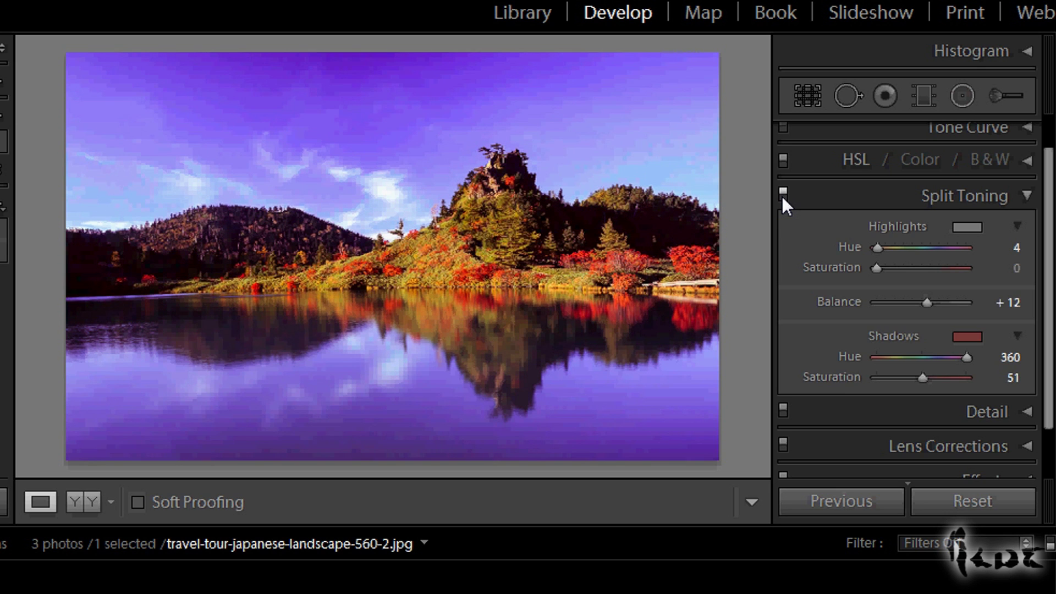
left_click(782, 195)
left_click(782, 196)
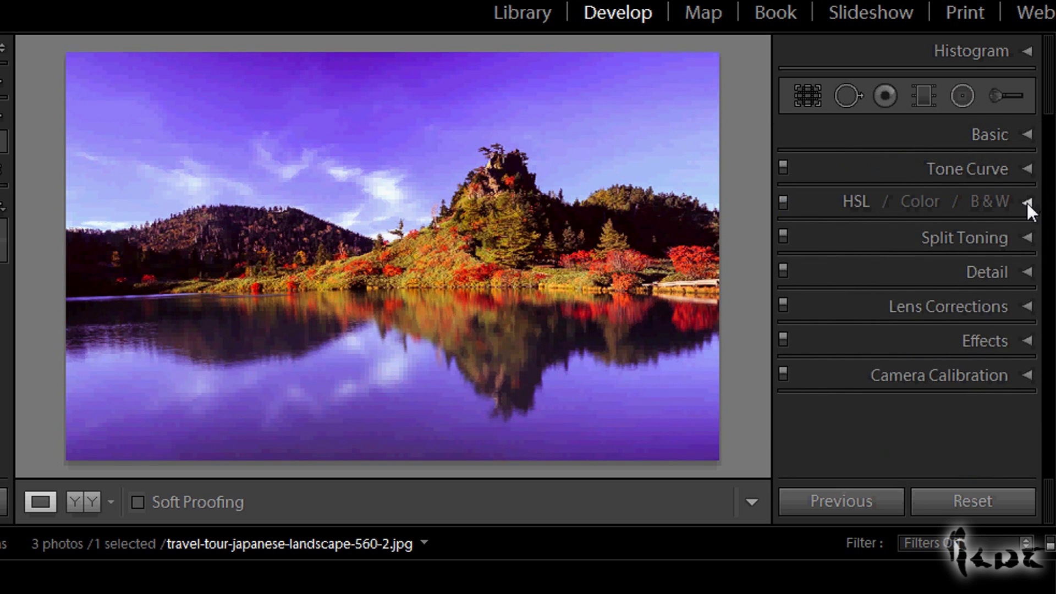
In HSL, set Red Saturation to +100 and shift the Red hue, then briefly expand Effects.
left_click(1027, 202)
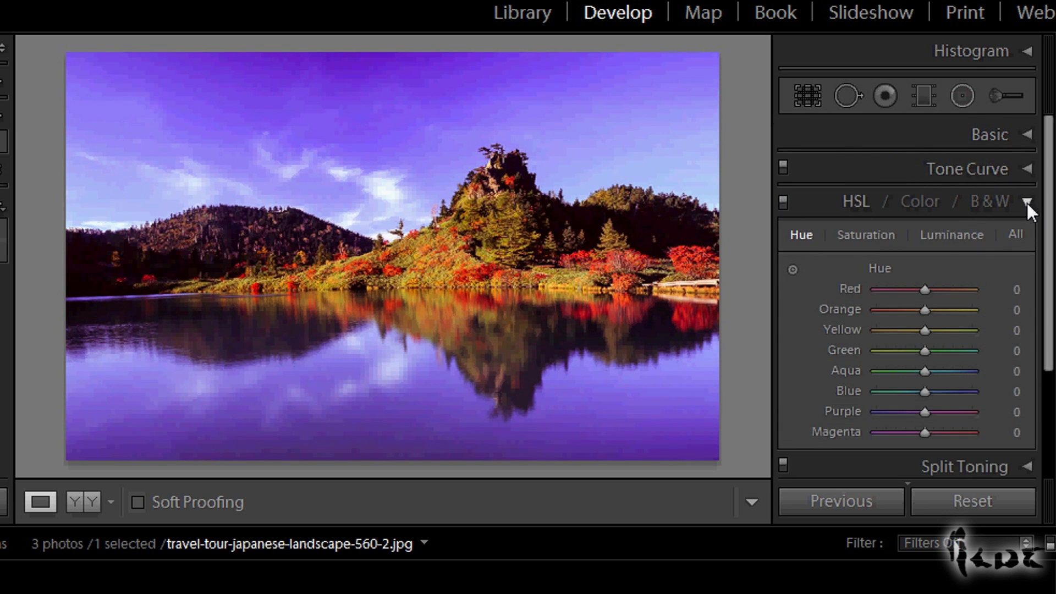
left_click(866, 235)
left_click_drag(927, 293, 1018, 297)
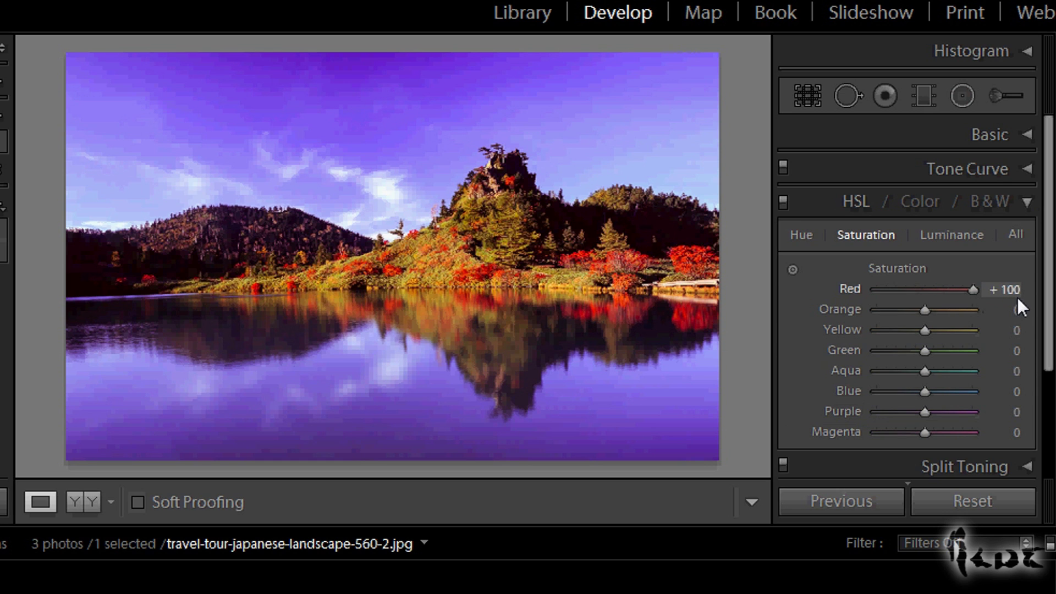
left_click(798, 235)
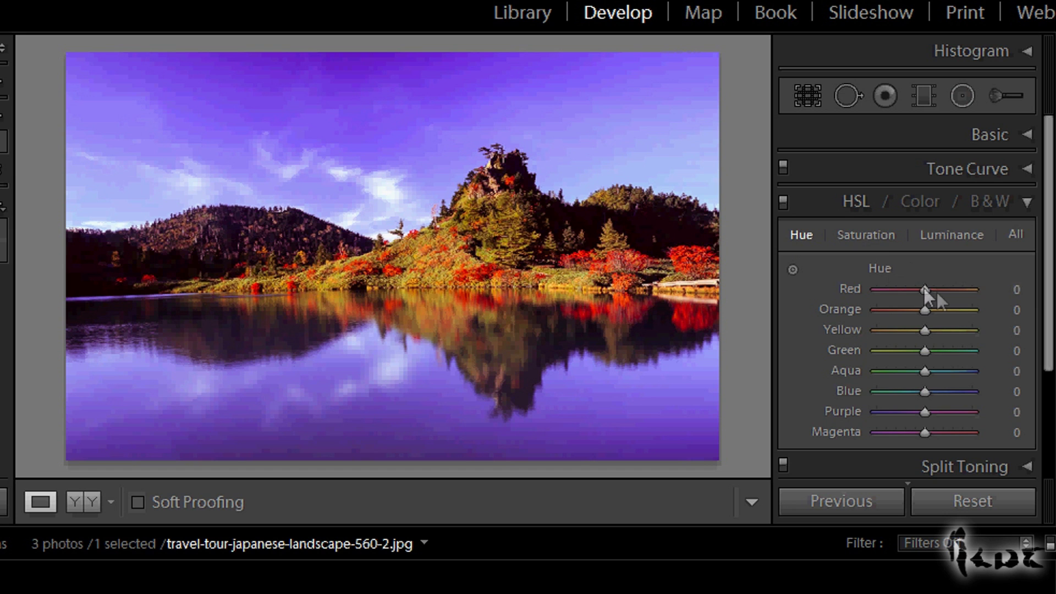
left_click_drag(925, 289, 1023, 294)
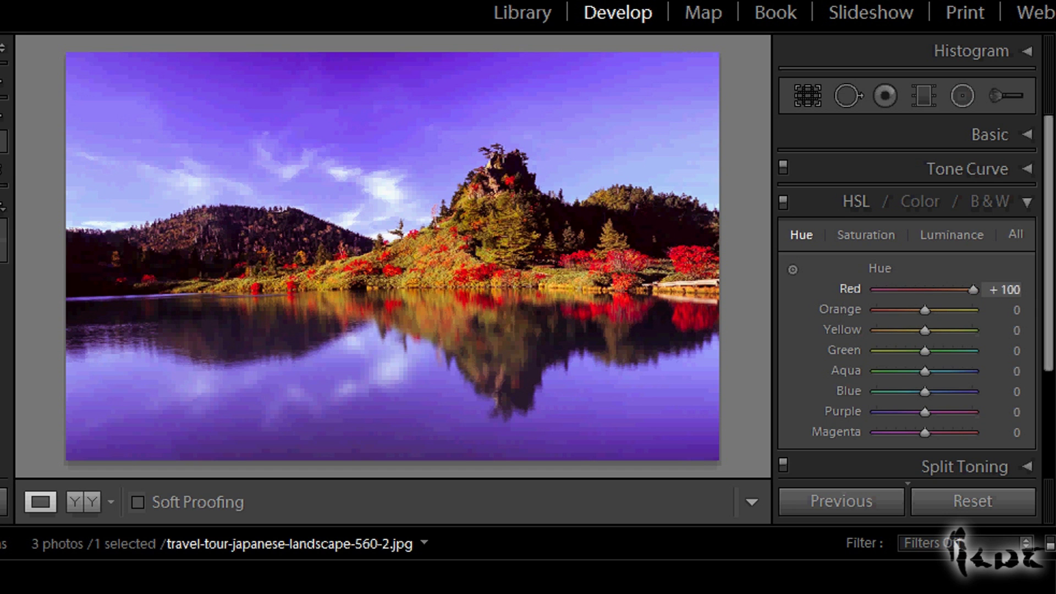
left_click_drag(967, 312, 778, 303)
left_click(1027, 203)
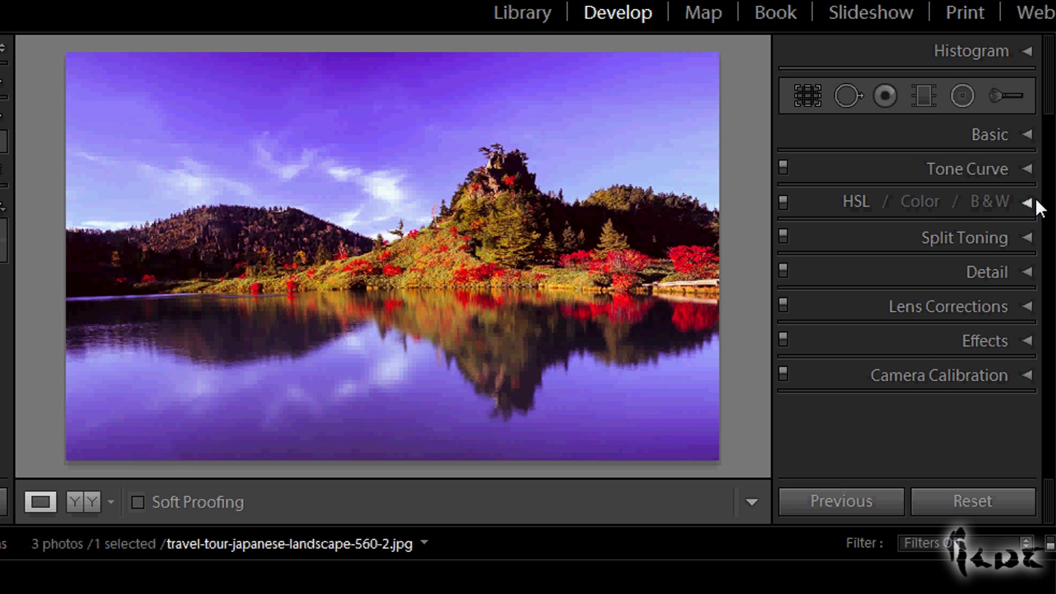
left_click(1029, 341)
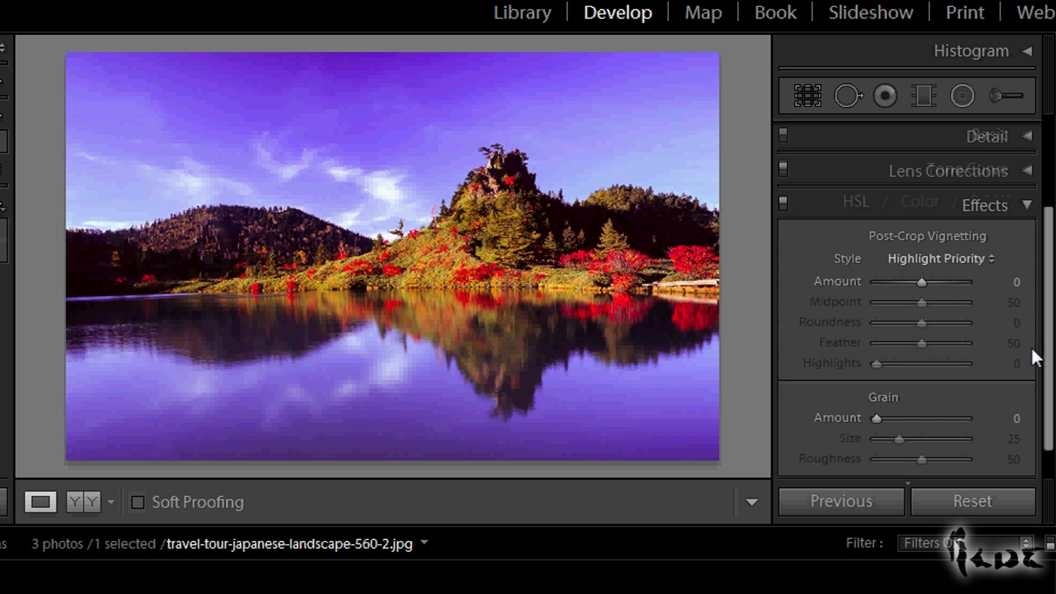
left_click(1027, 206)
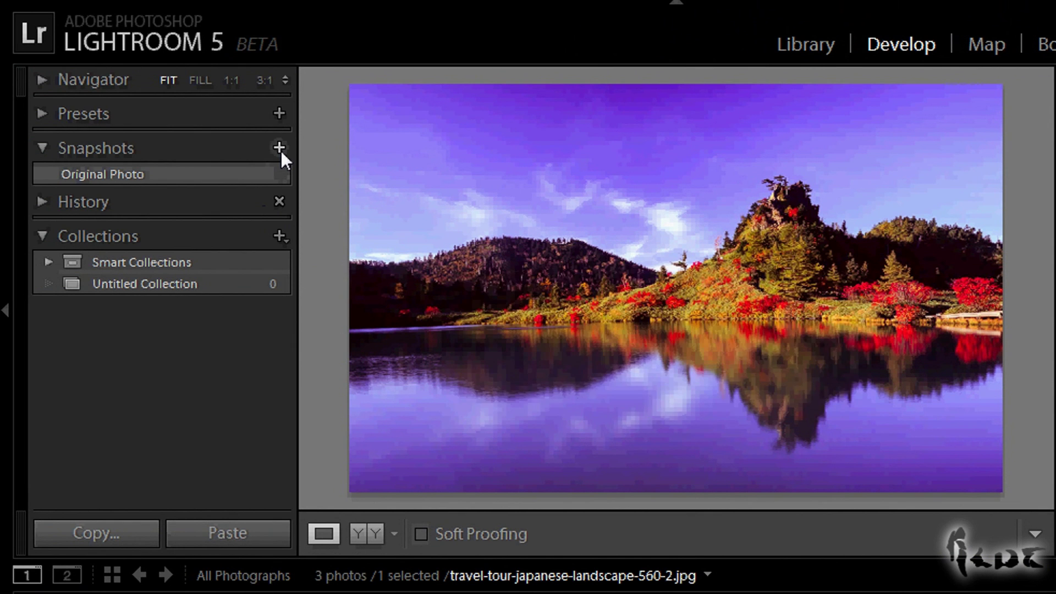
Save the current edits as snapshot 'Modified one' and switch between it and Original Photo.
left_click(279, 147)
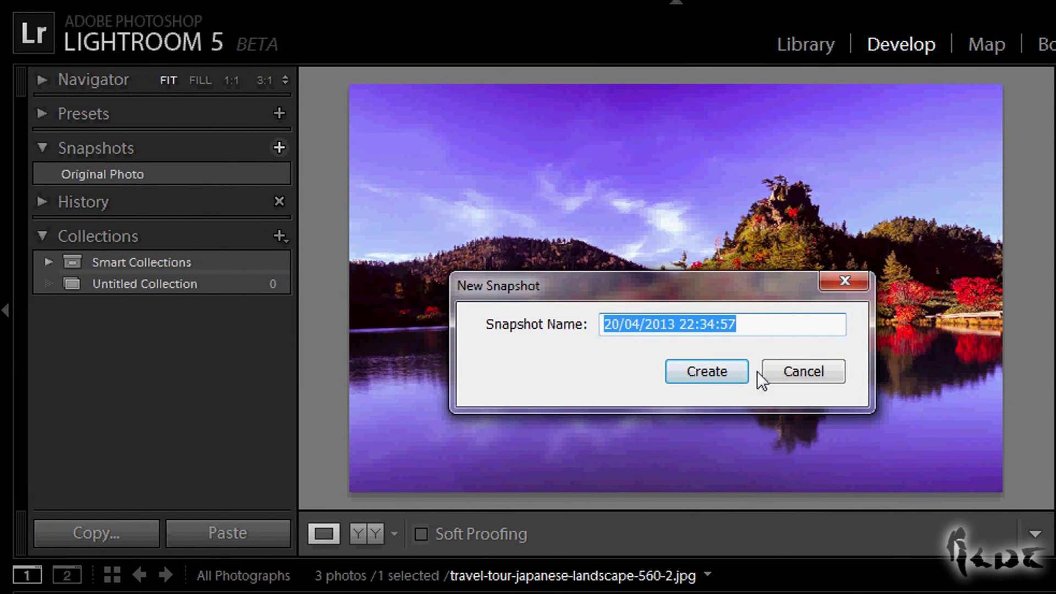
type("Modified one")
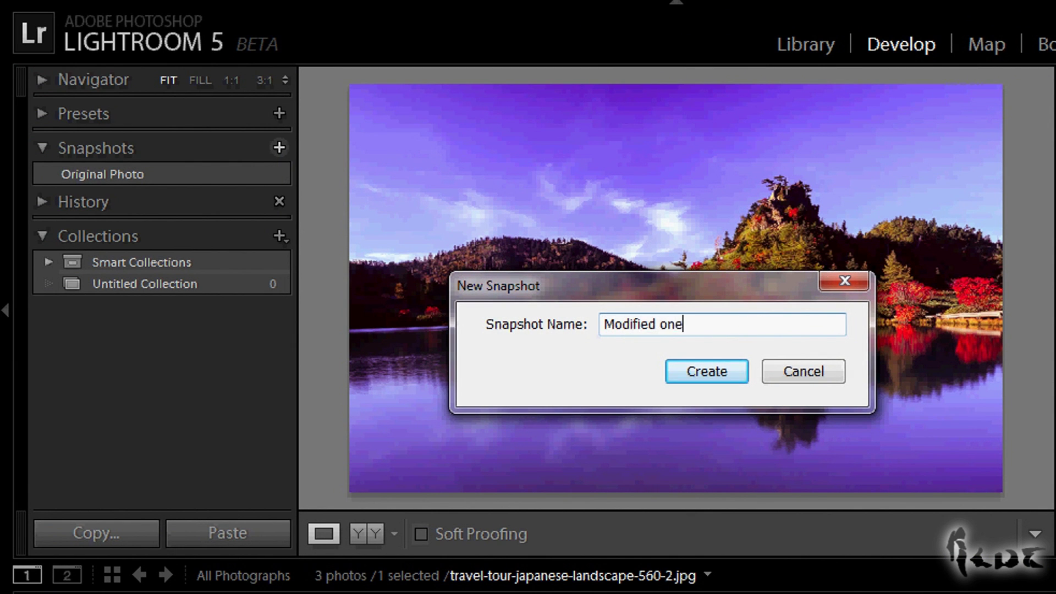
left_click(714, 368)
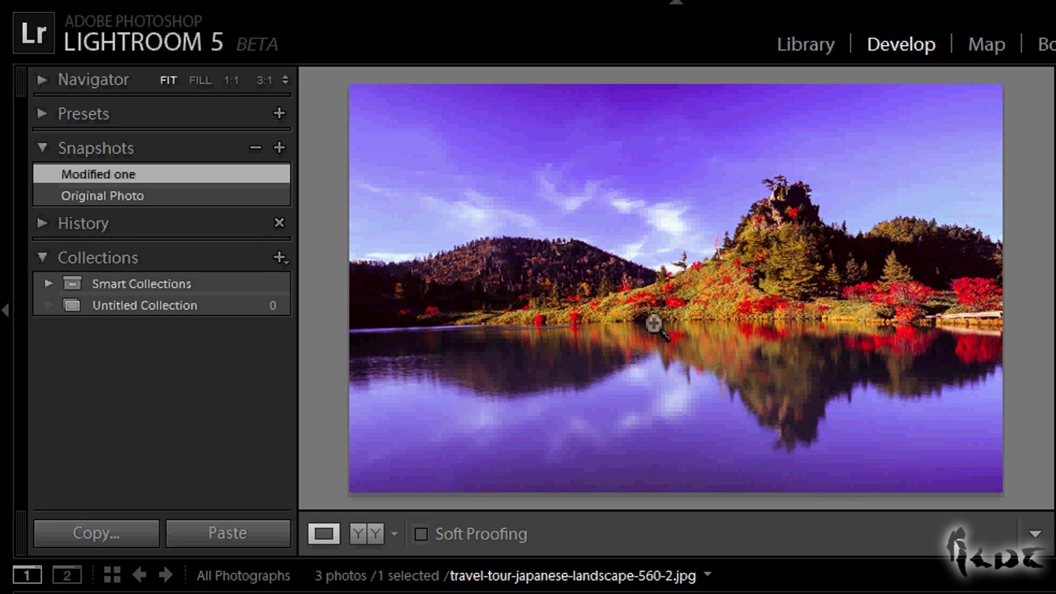
left_click(133, 194)
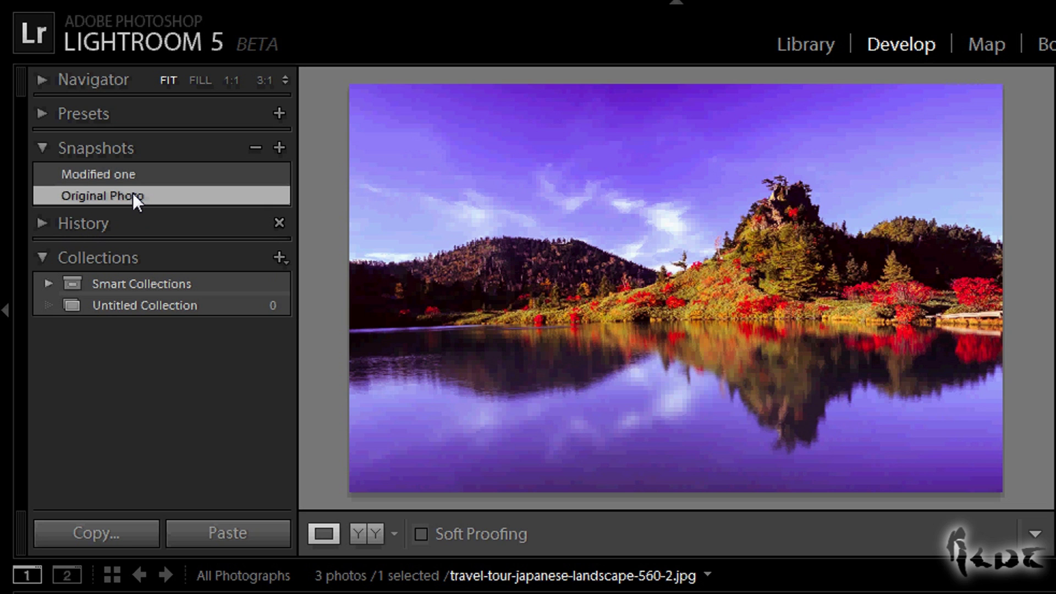
left_click(150, 170)
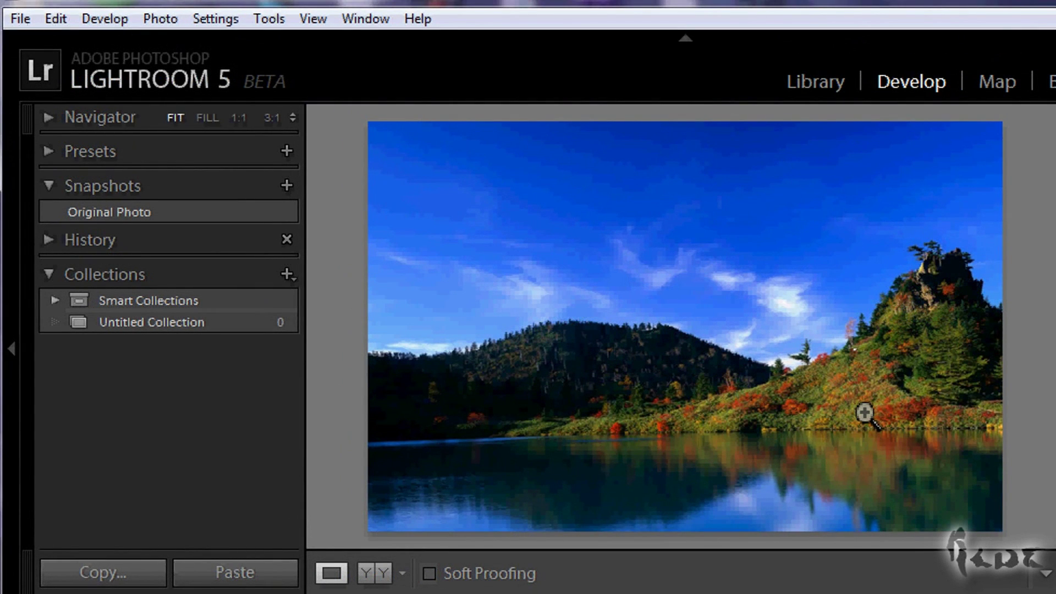
Undo the crop via Edit > Undo Crop Rectangle and revert to the Green Hue Shift history step.
left_click(58, 23)
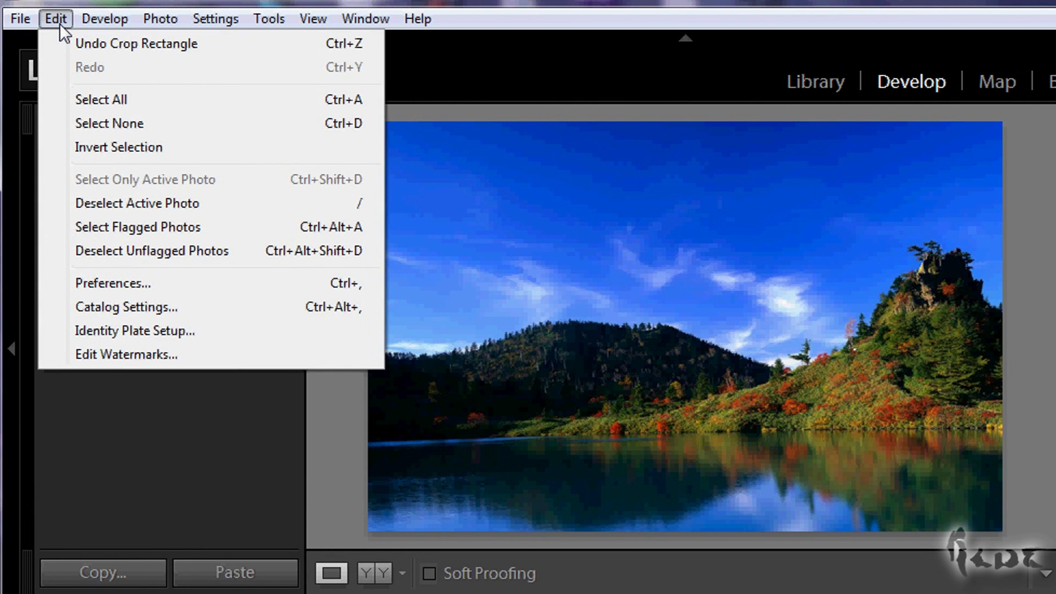
left_click(85, 45)
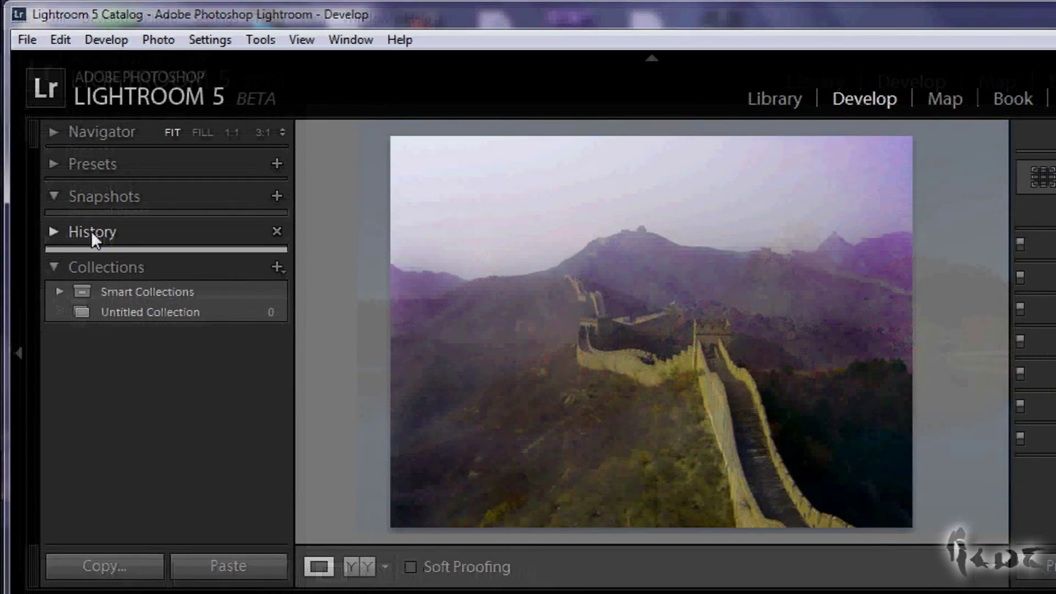
left_click(91, 231)
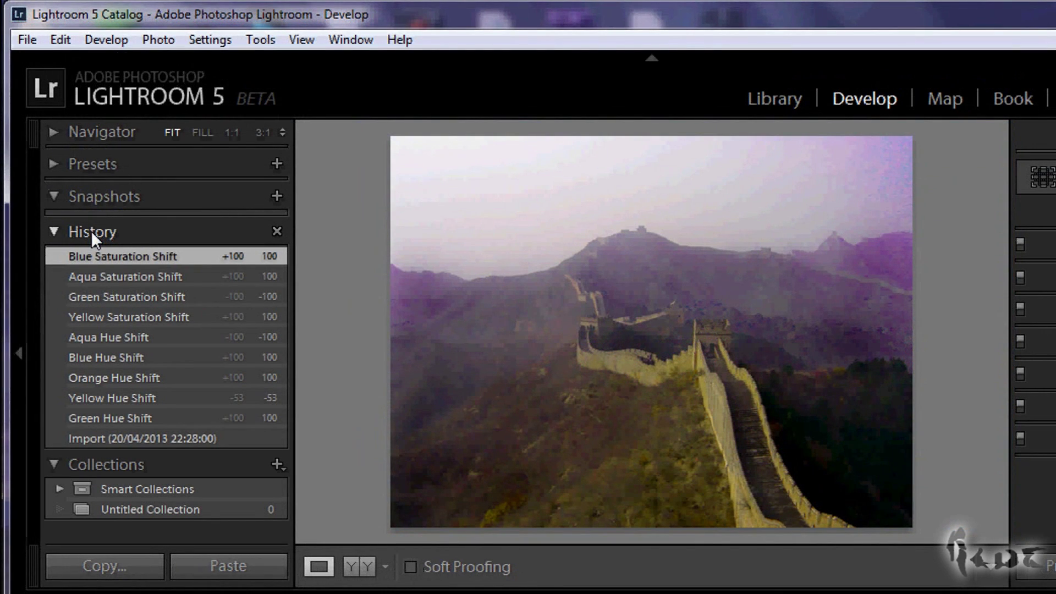
left_click(125, 416)
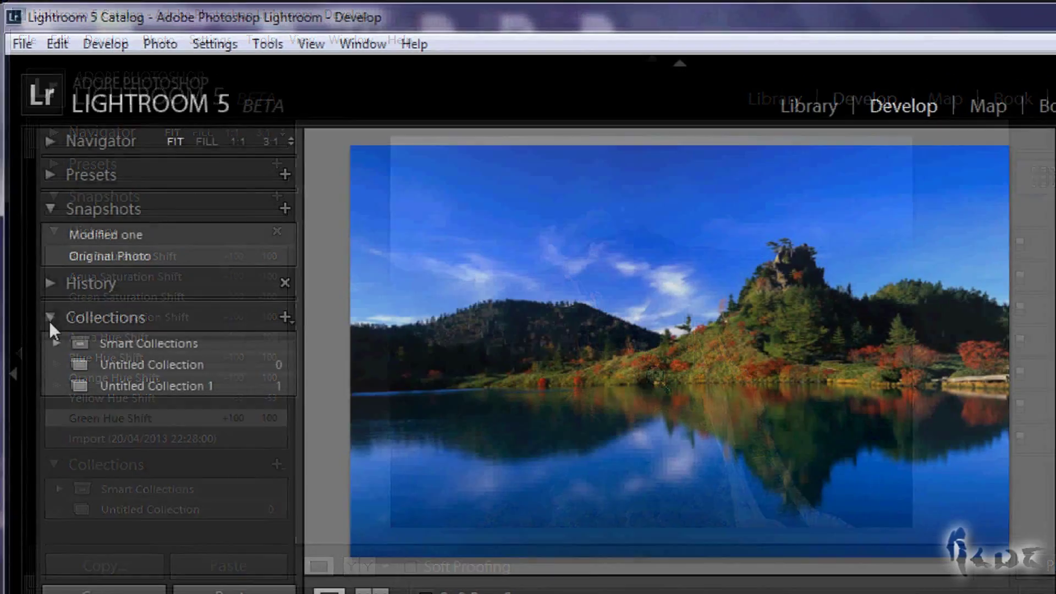
left_click(48, 321)
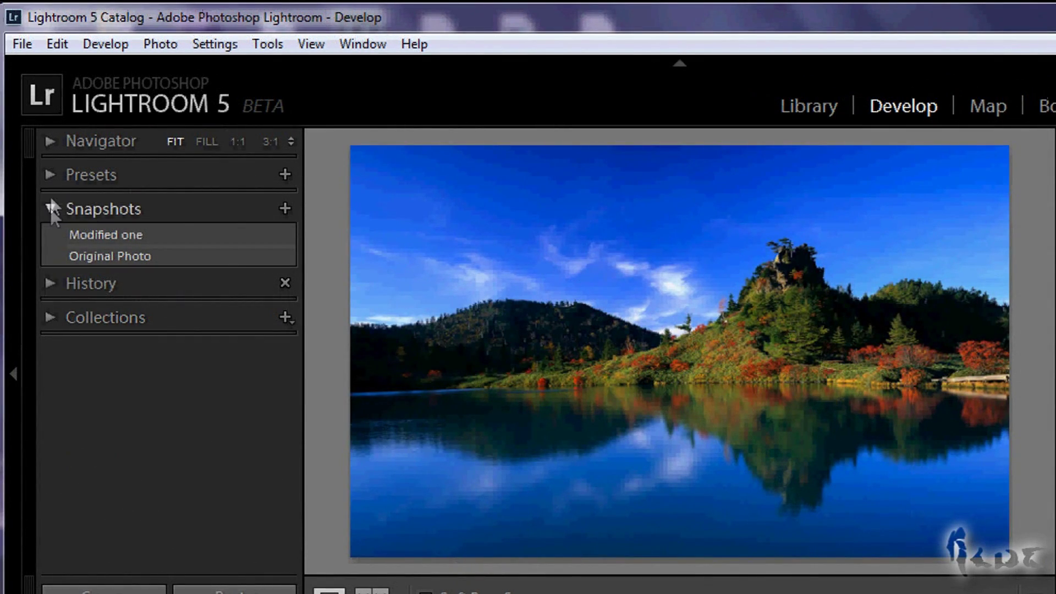
Try the B&W Blue Hi-Contrast, Green, Orange, Red and Red Hi-Contrast filter presets on the lake photo.
left_click(52, 177)
left_click(157, 246)
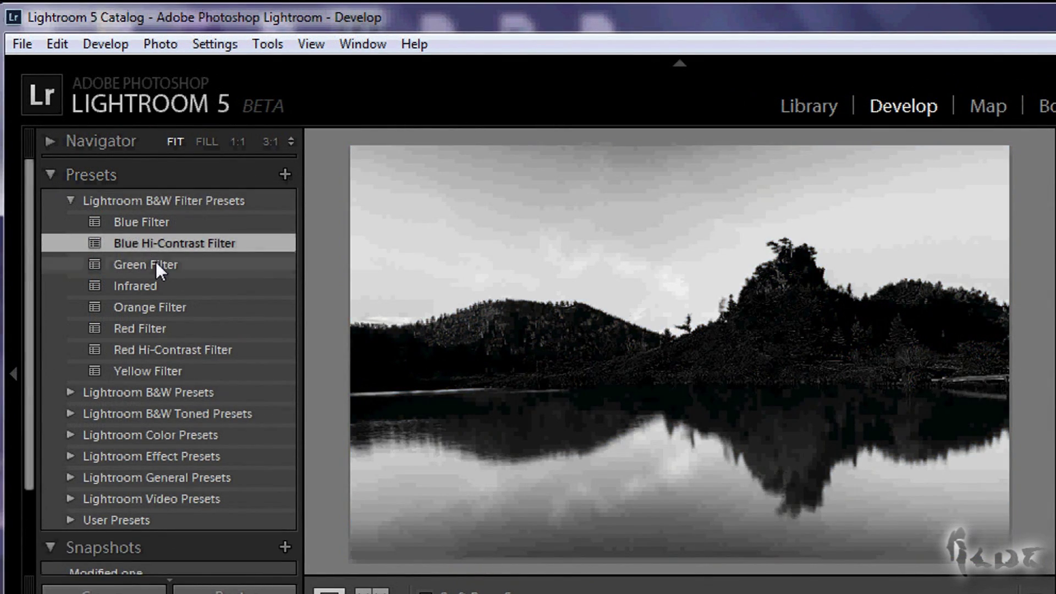
left_click(157, 262)
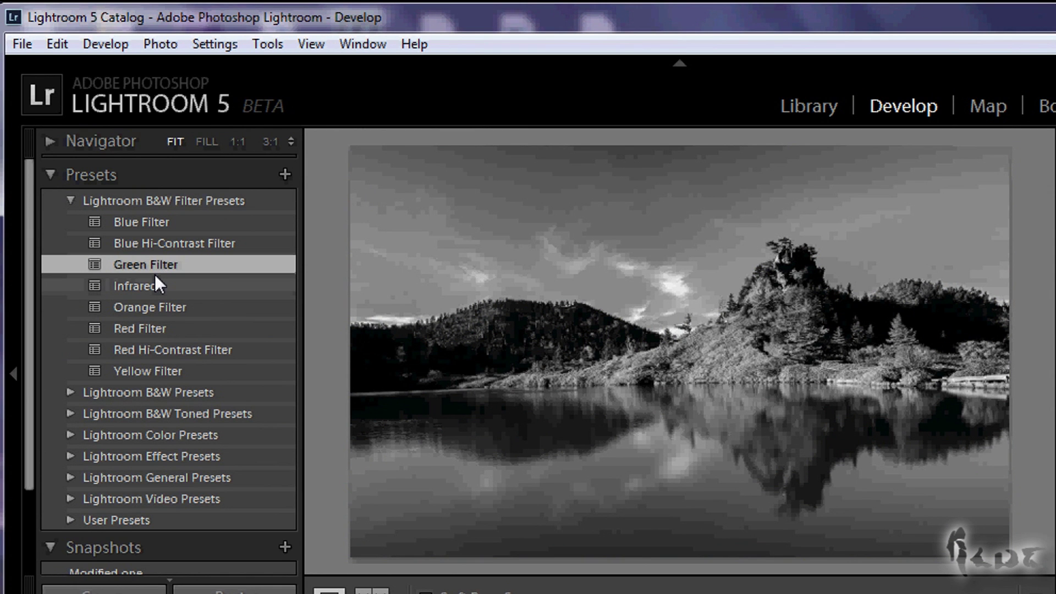
left_click(153, 307)
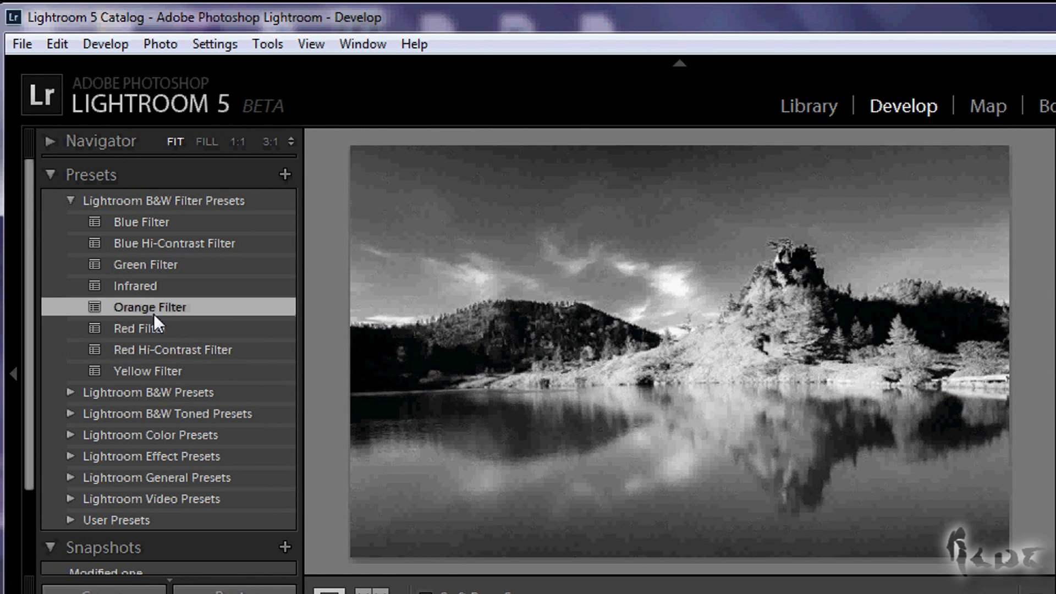
left_click(149, 335)
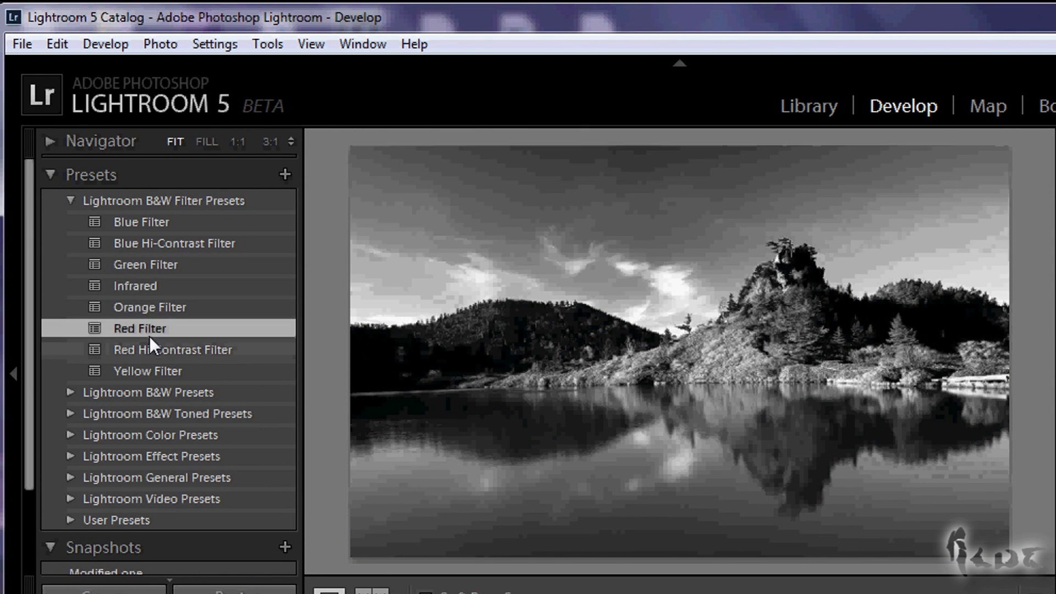
left_click(150, 351)
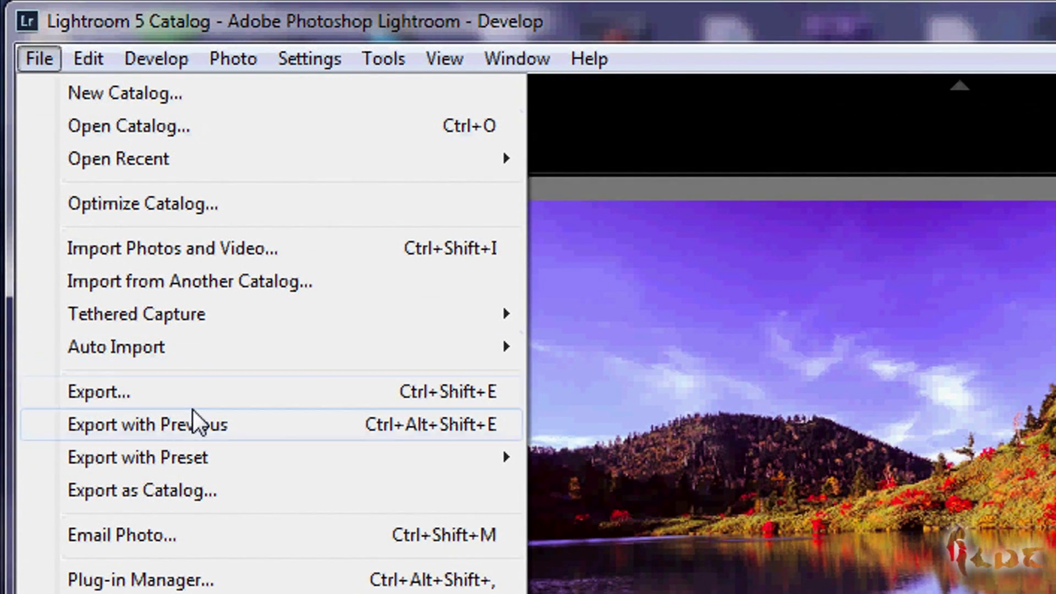
Start an export of the photo with the Desktop as the destination folder.
left_click(193, 392)
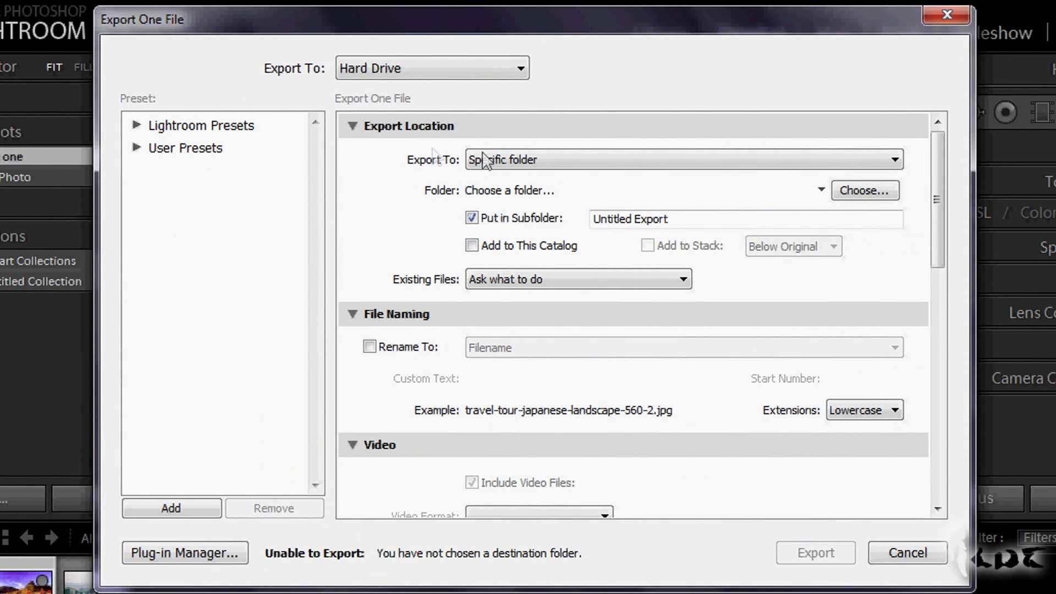
left_click(860, 192)
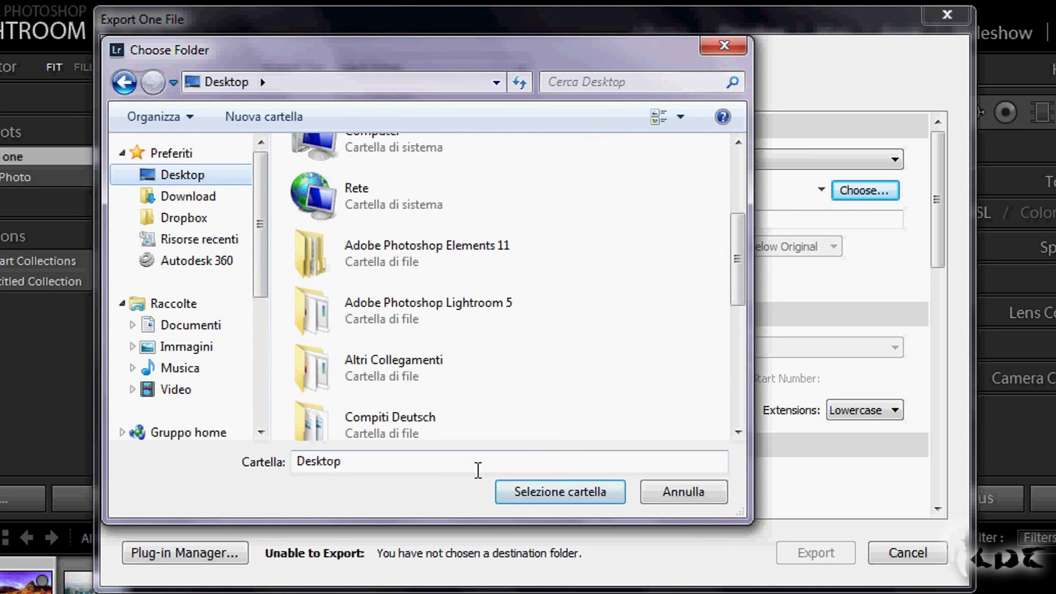
left_click(591, 487)
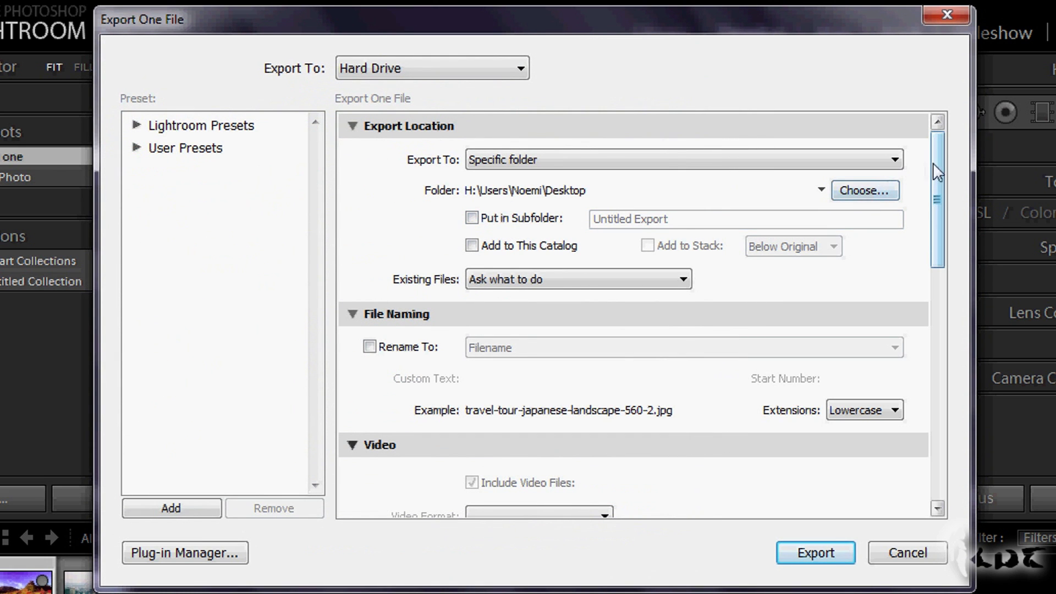
left_click_drag(933, 163, 935, 192)
Turn on renaming of the exported file and enter a custom file name.
left_click(484, 264)
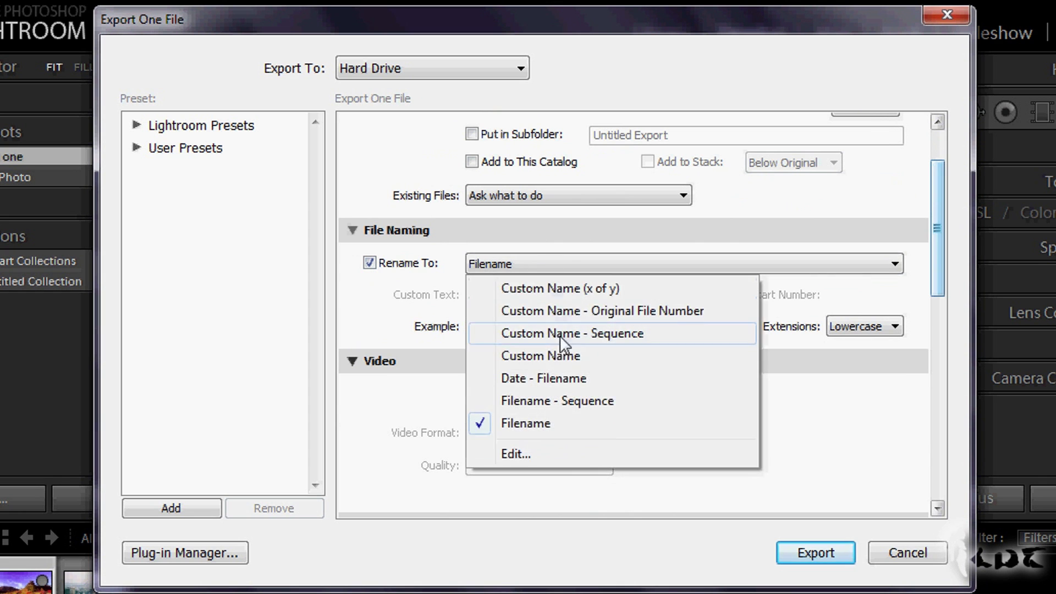
left_click(560, 353)
left_click(547, 296)
type("MH")
left_click_drag(937, 249, 934, 357)
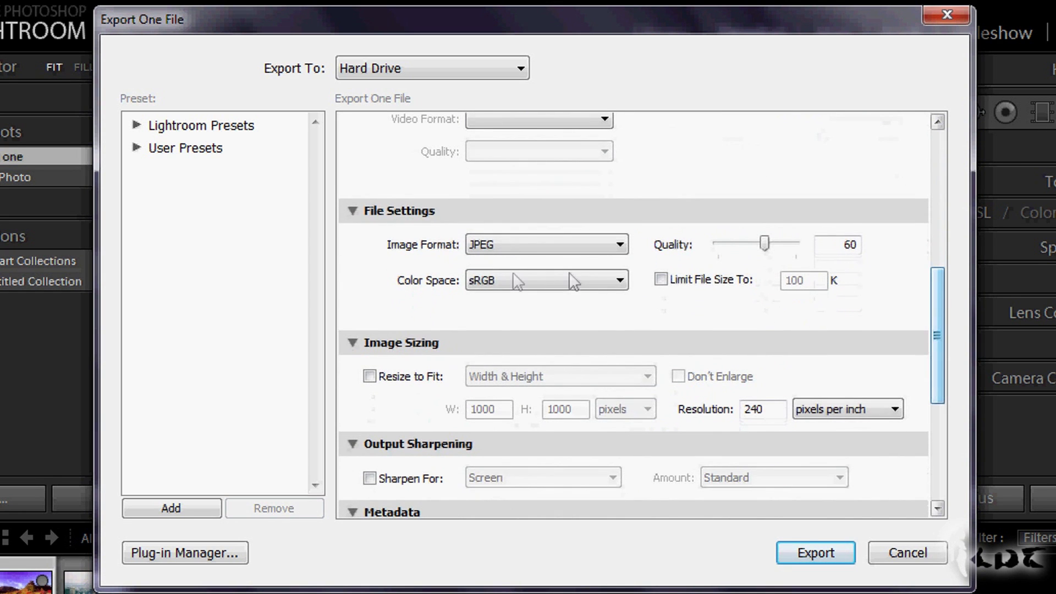
Keep JPEG at quality 100, enable resizing, and export the photo.
left_click(522, 244)
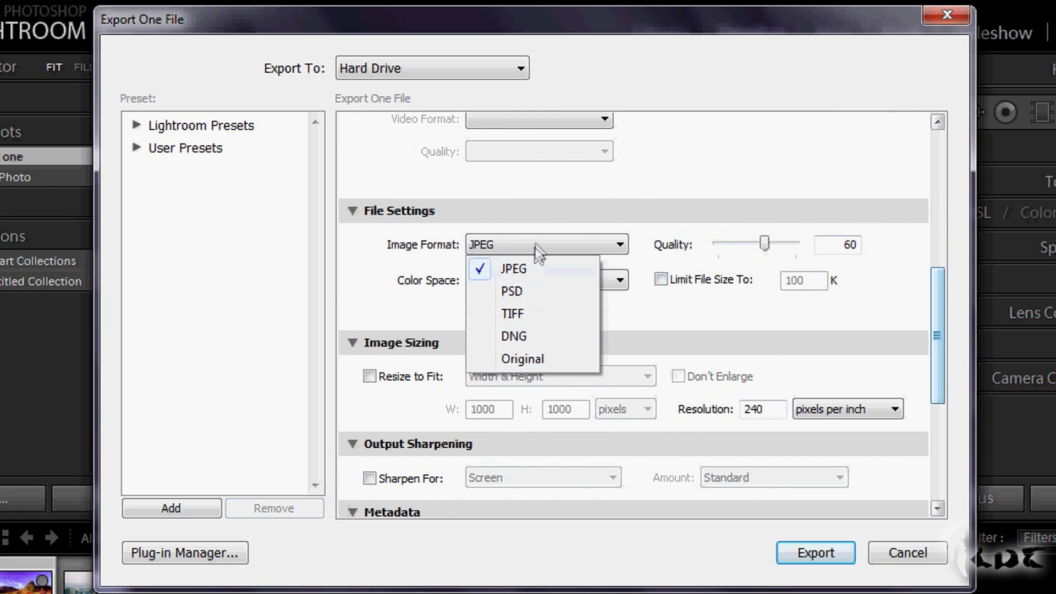
left_click(535, 244)
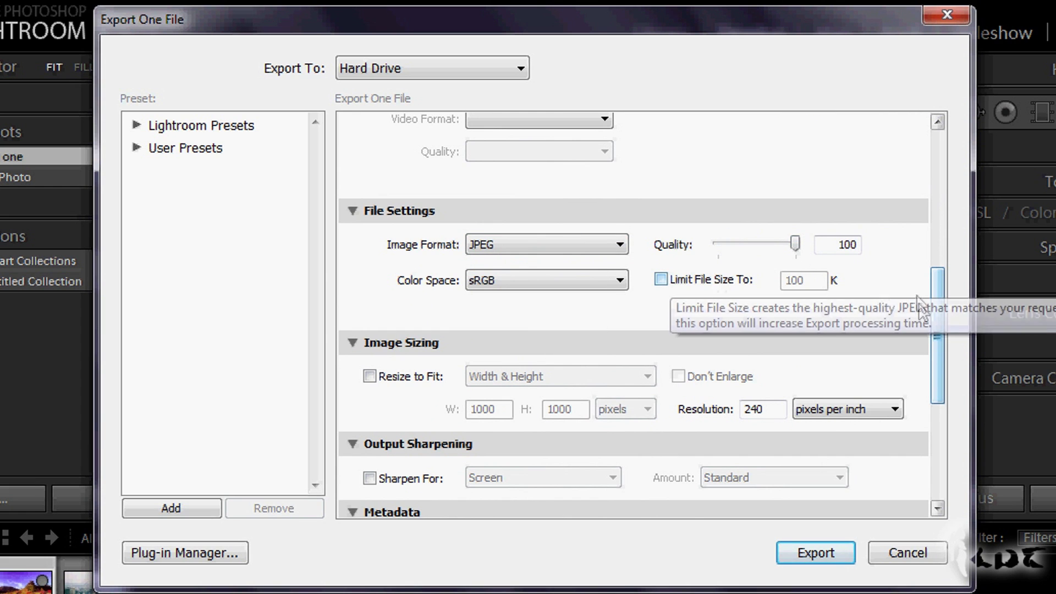
left_click_drag(935, 291, 917, 330)
left_click(369, 292)
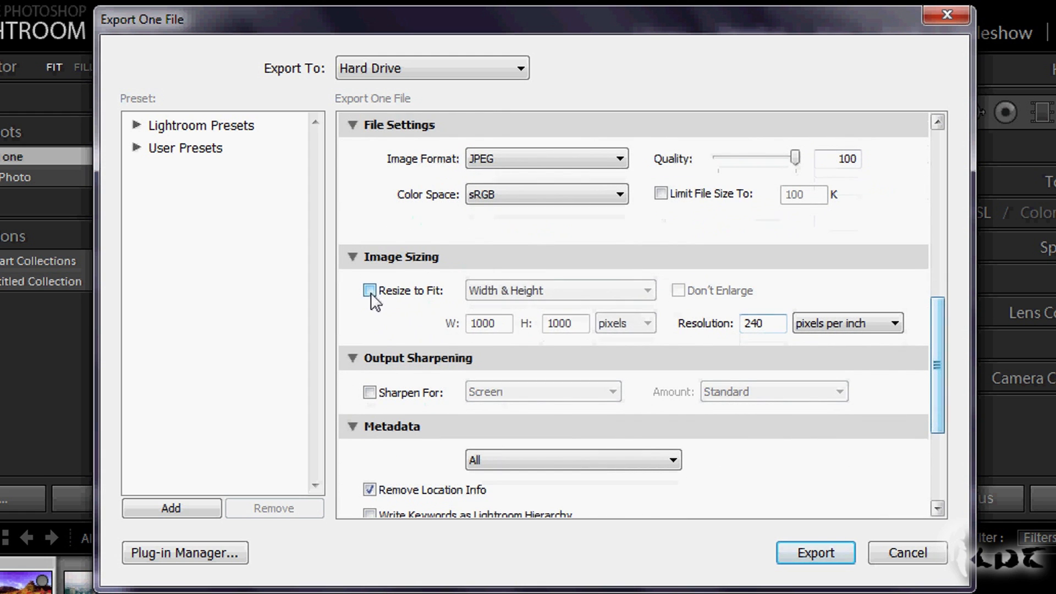
scroll(660, 429, "down", 3)
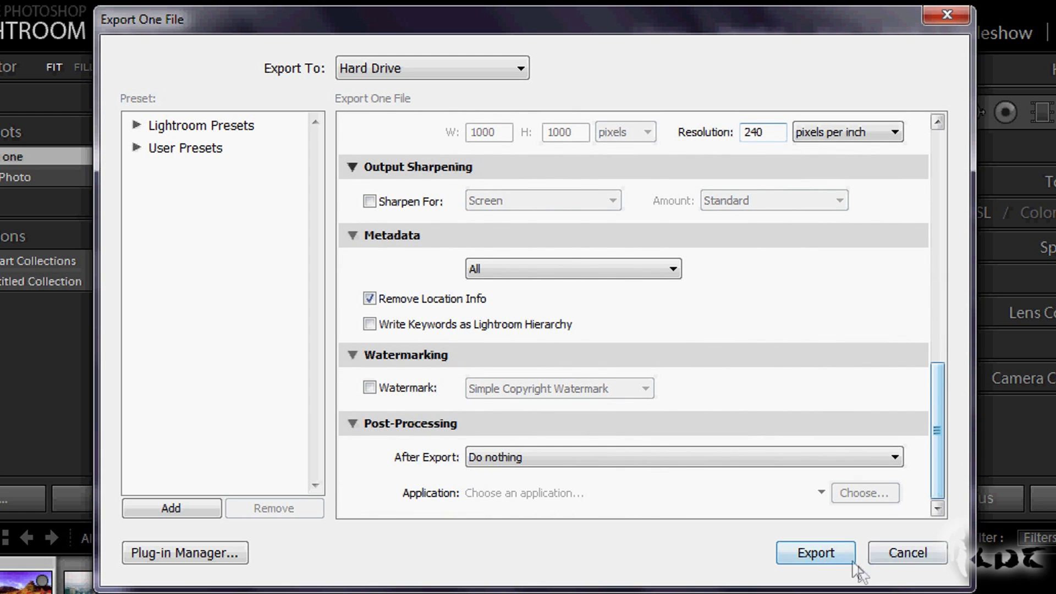
left_click(815, 550)
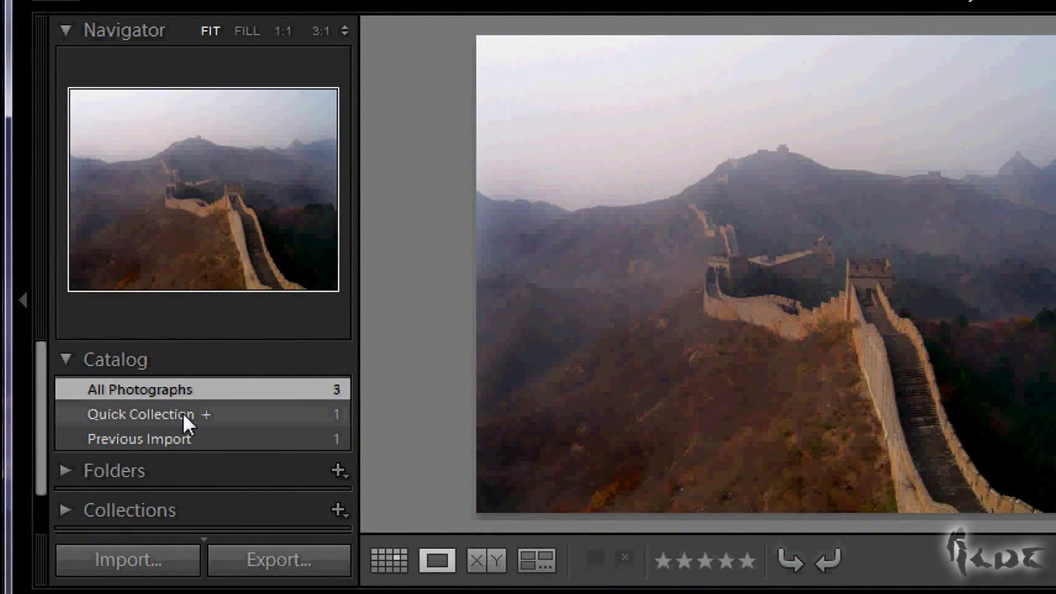
Save the Quick Collection as 'Untitled Collection 1' without clearing it.
left_click(167, 413)
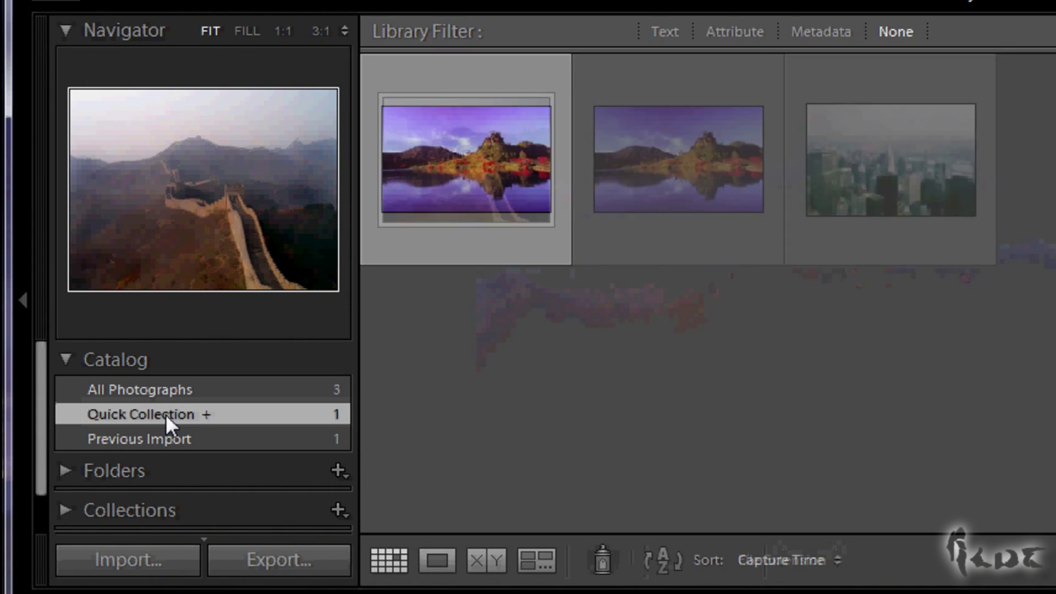
mouse_move(531, 128)
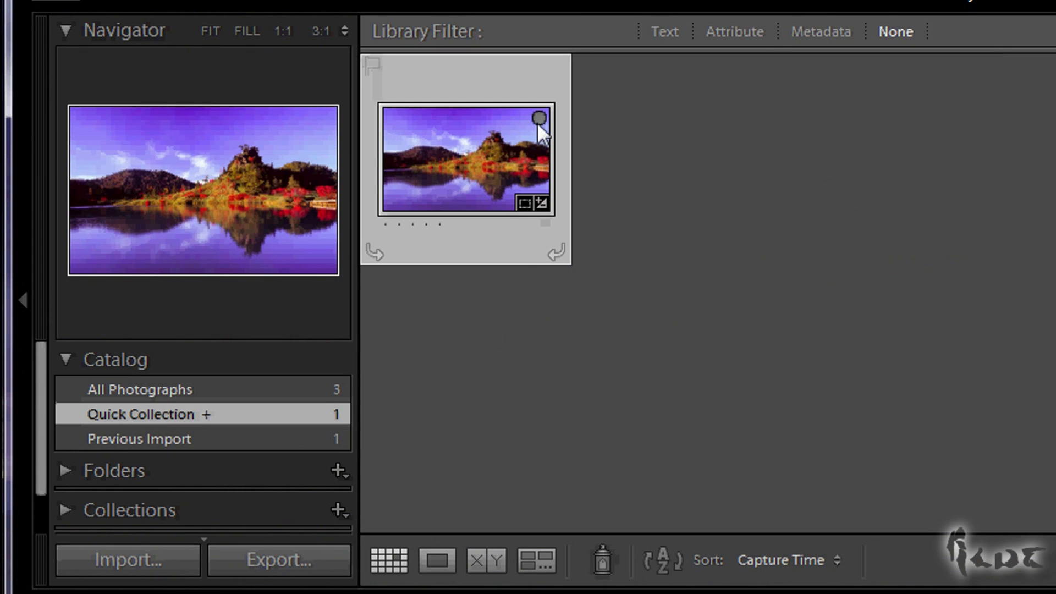
right_click(172, 414)
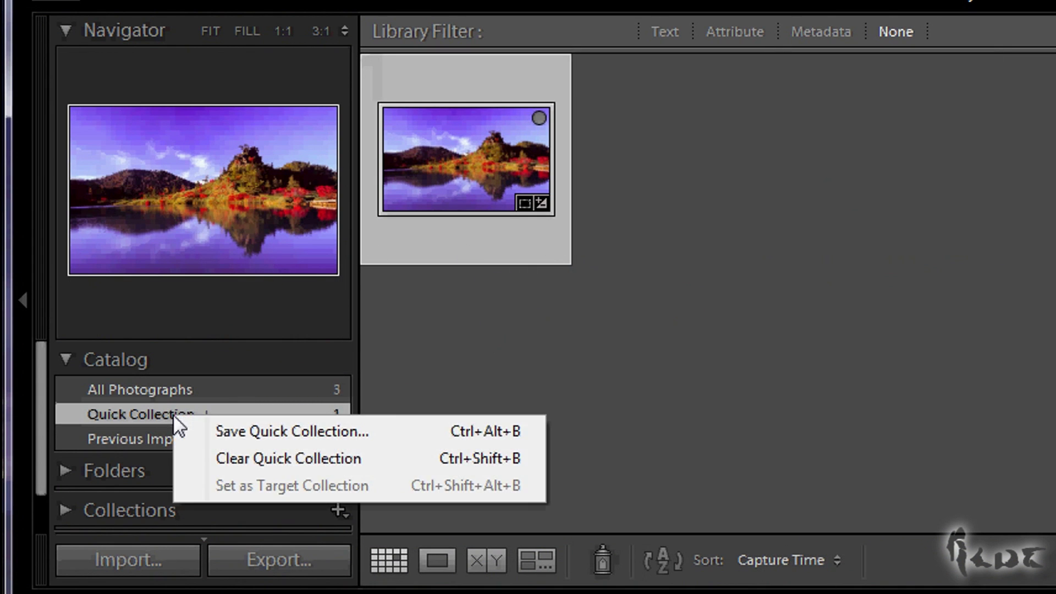
left_click(234, 434)
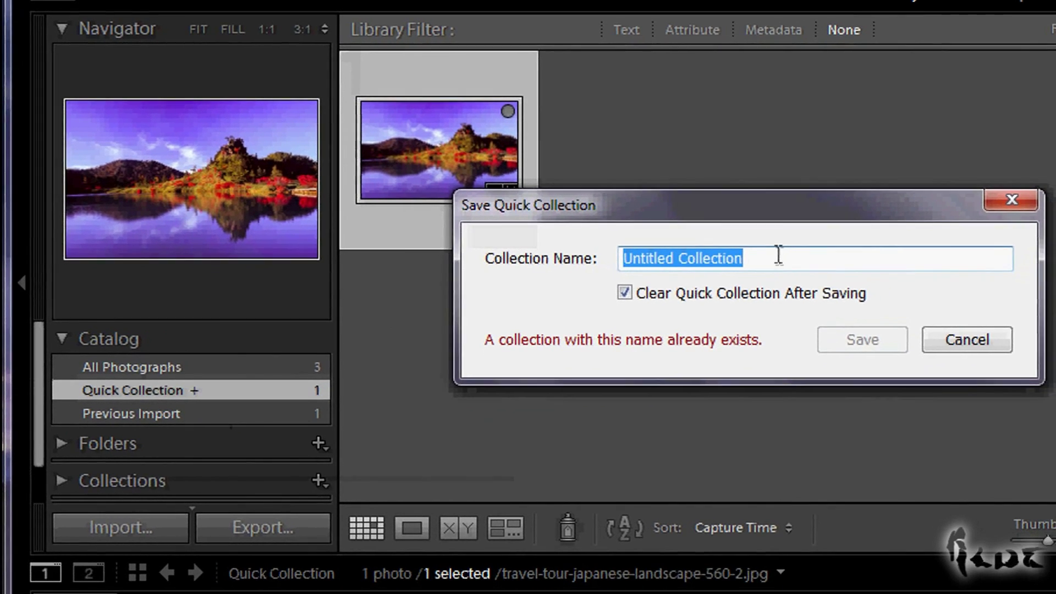
left_click(826, 282)
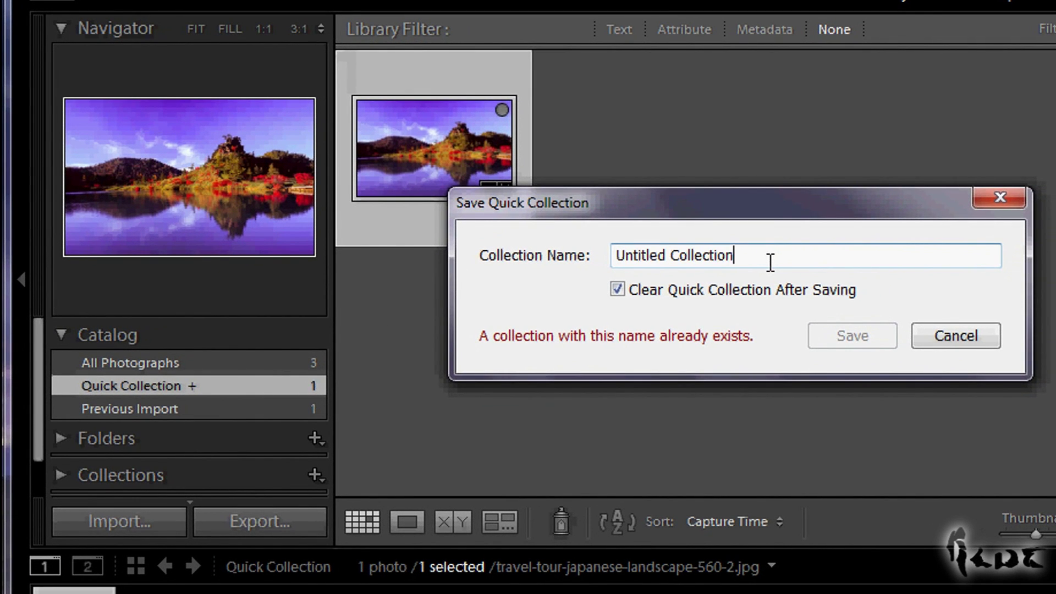
type("1")
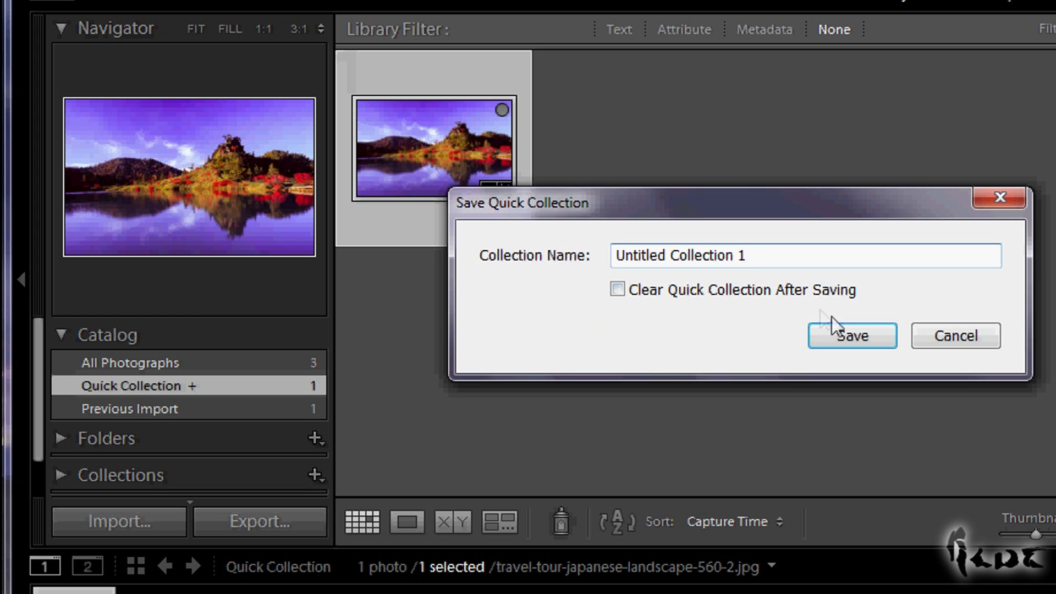
left_click(833, 330)
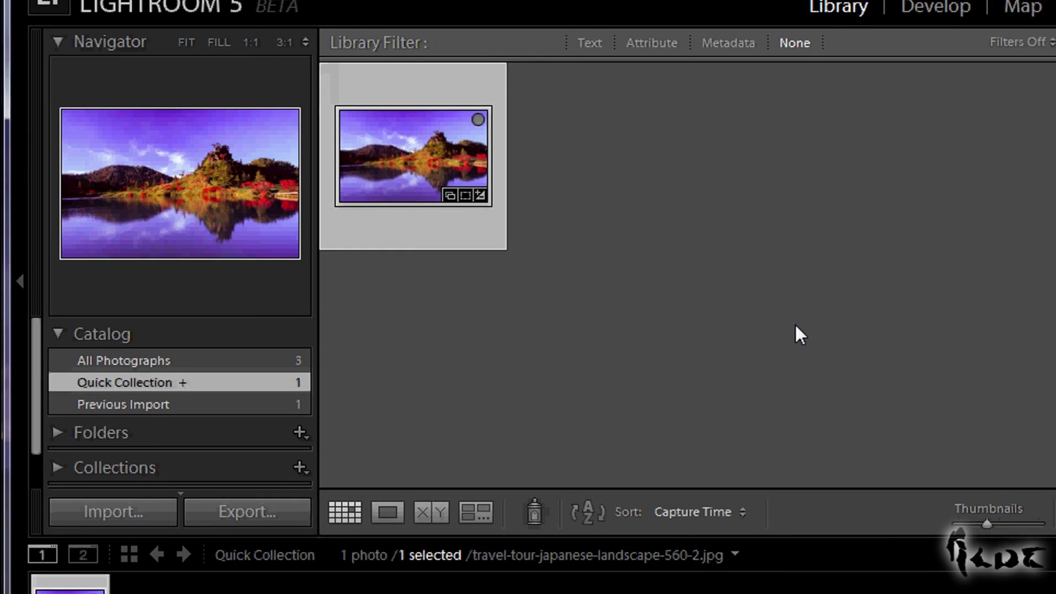